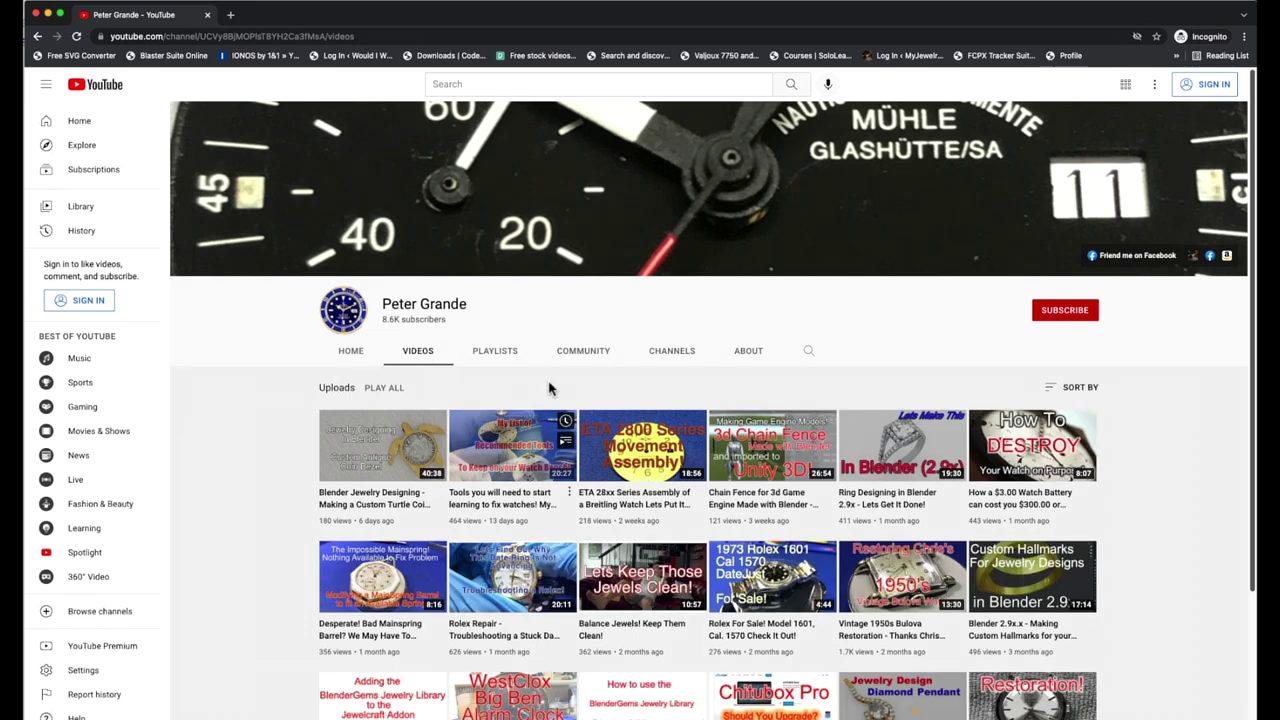
- Look through the YouTube channel's playlists, community posts and featured channels pages
click(509, 353)
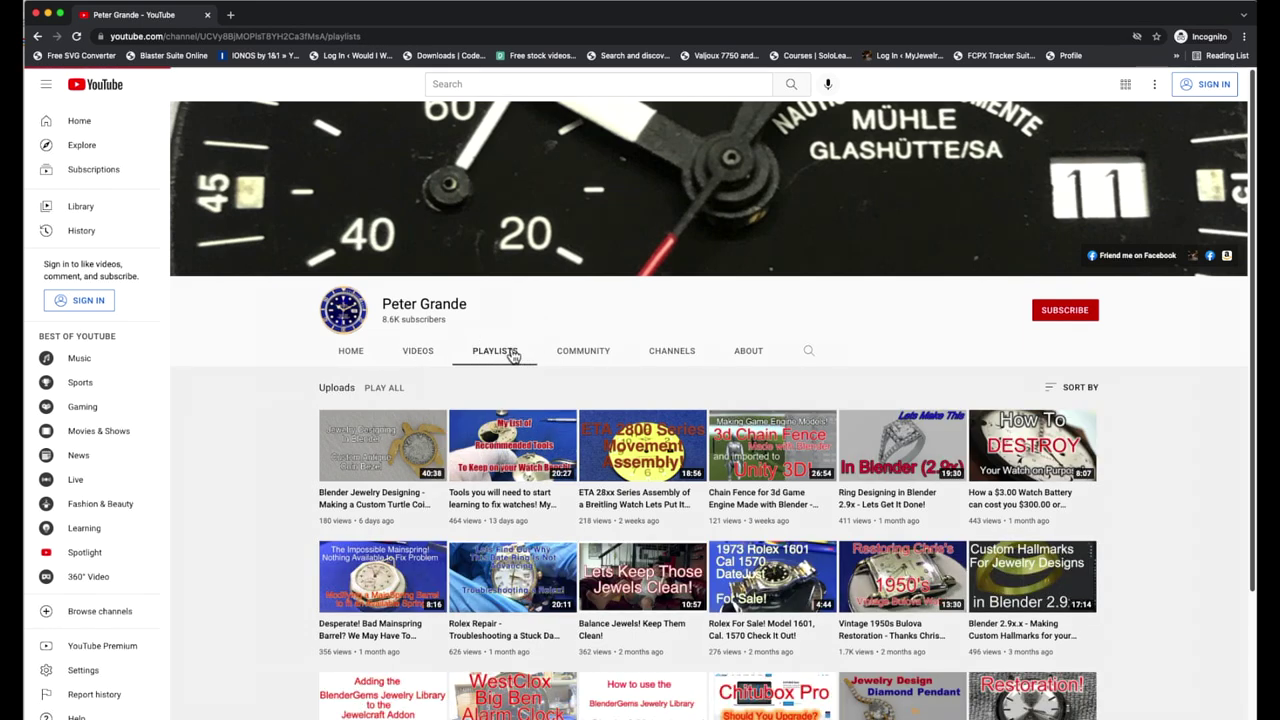
click(626, 356)
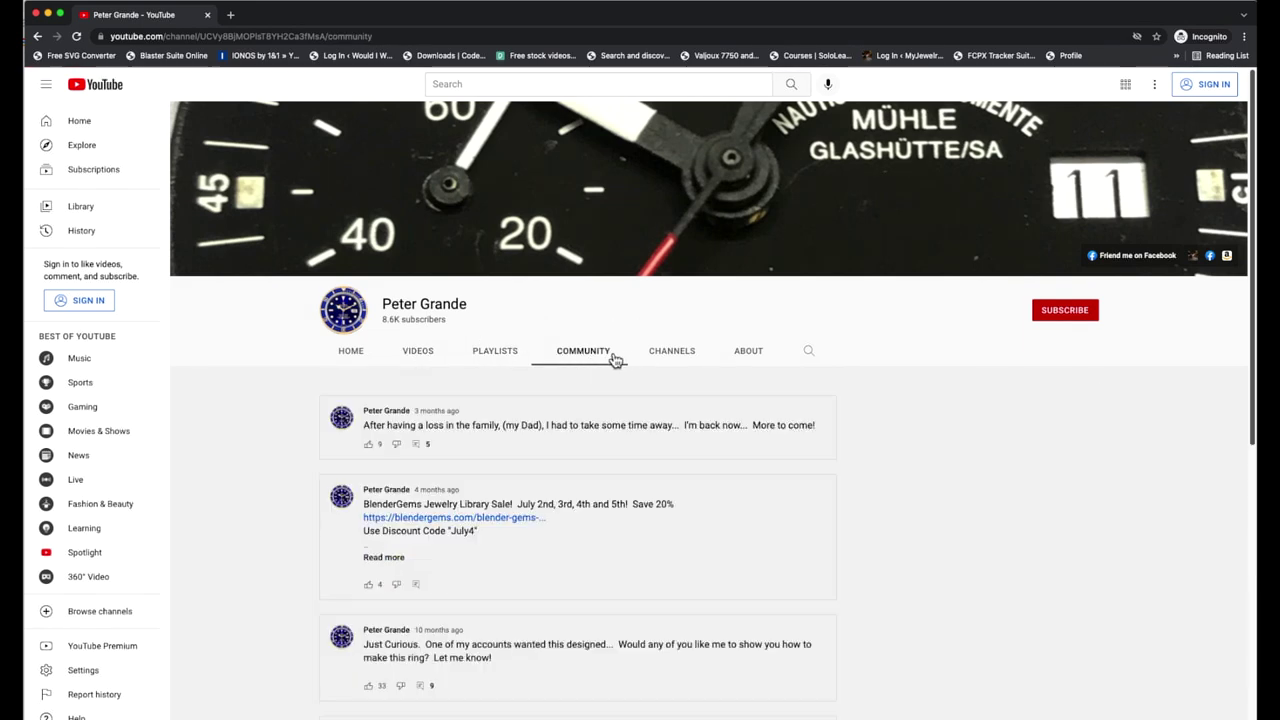
click(671, 357)
click(514, 362)
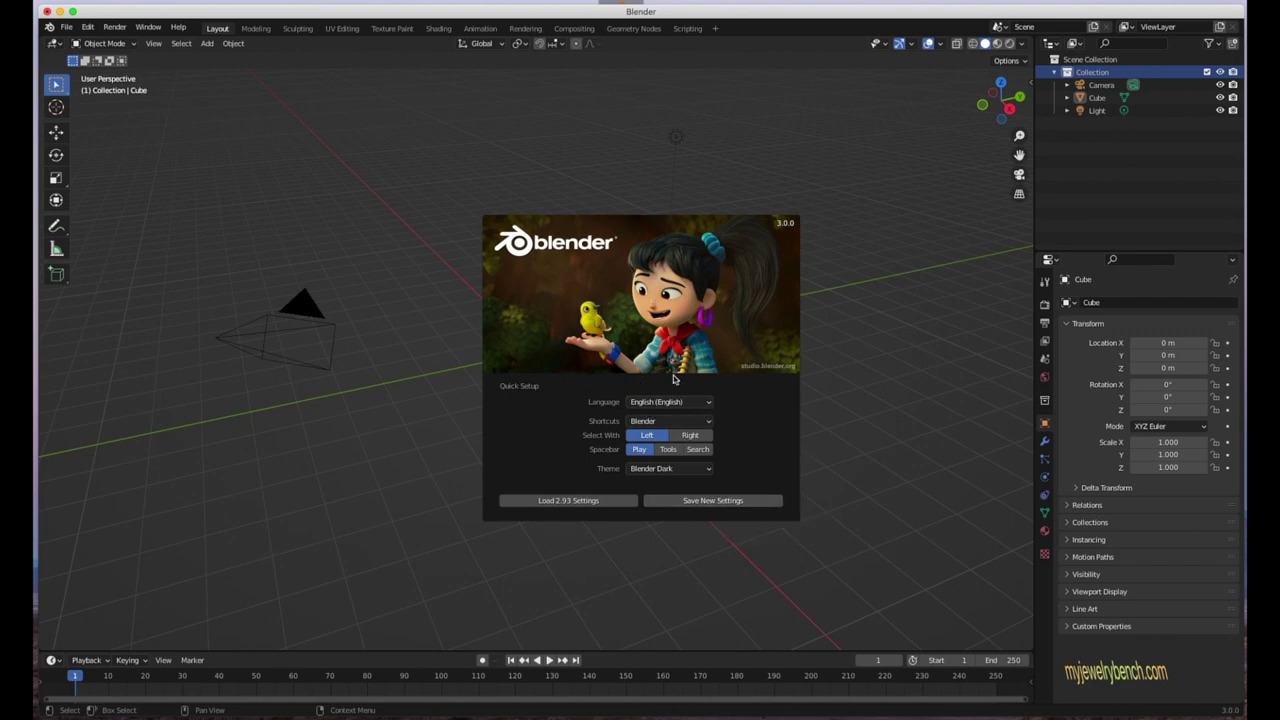
- Save the default quick setup settings and close the splash screen to reach the default scene
click(718, 503)
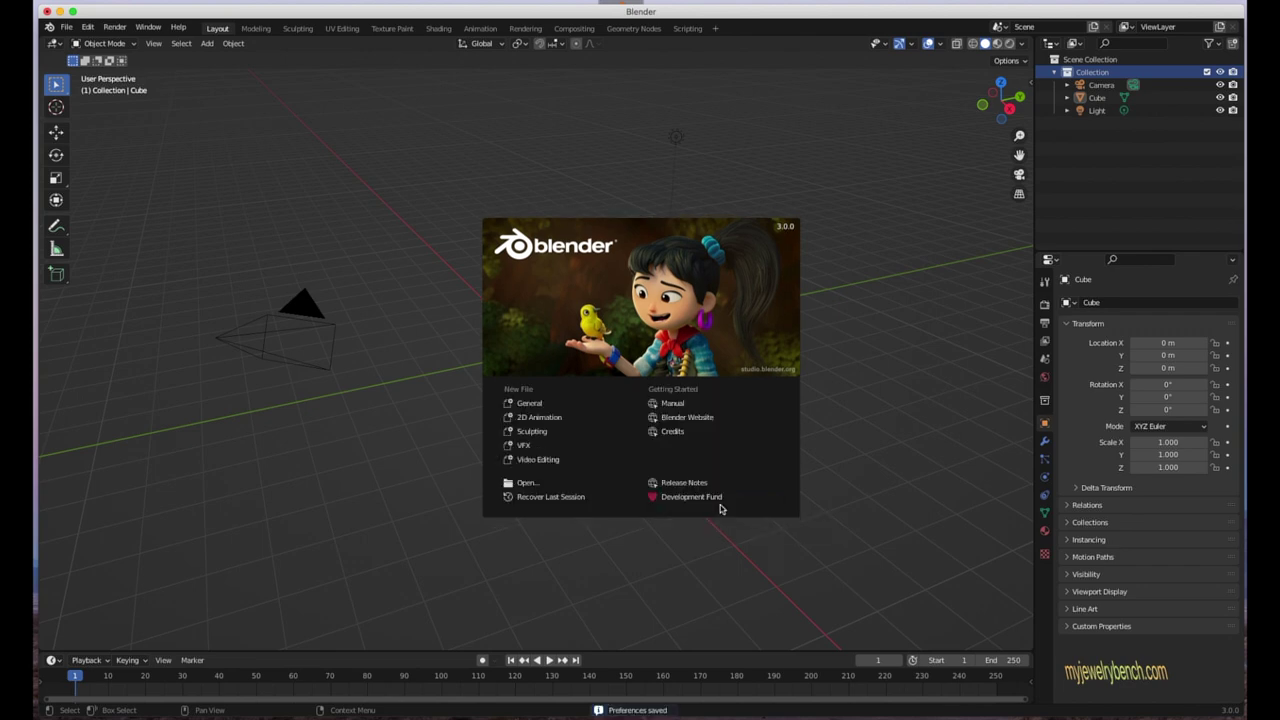
click(323, 246)
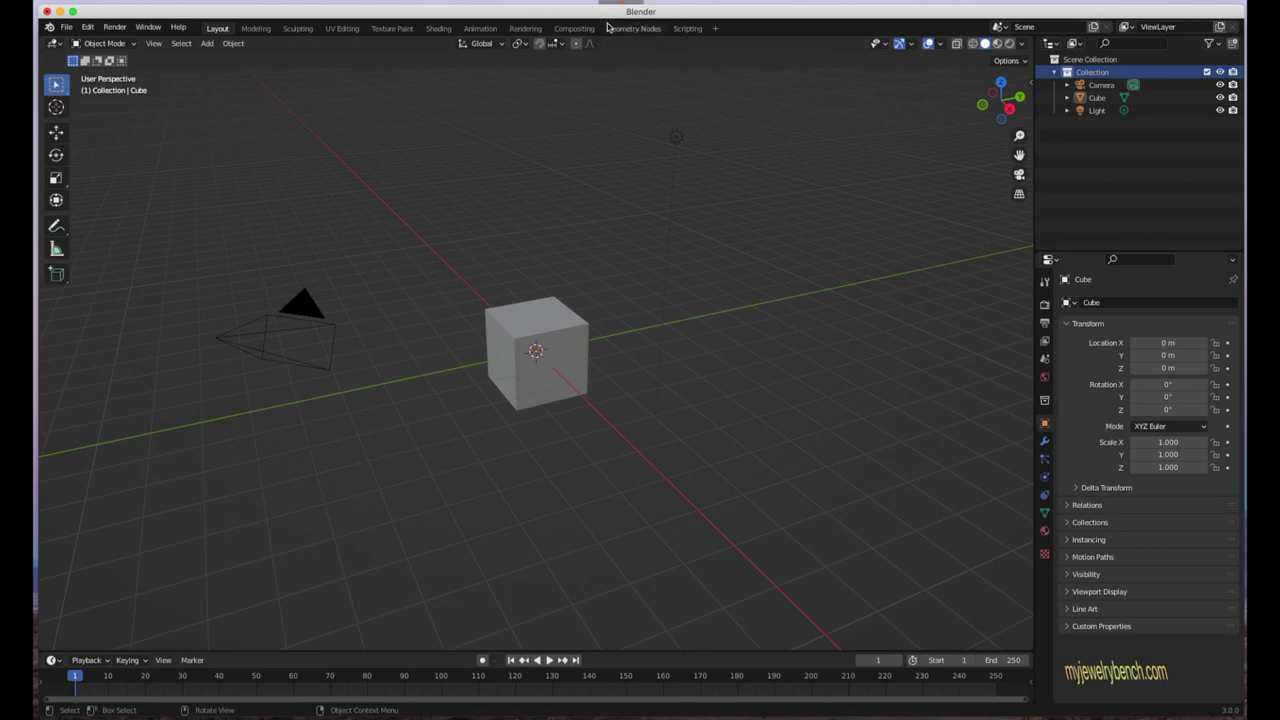
click(716, 30)
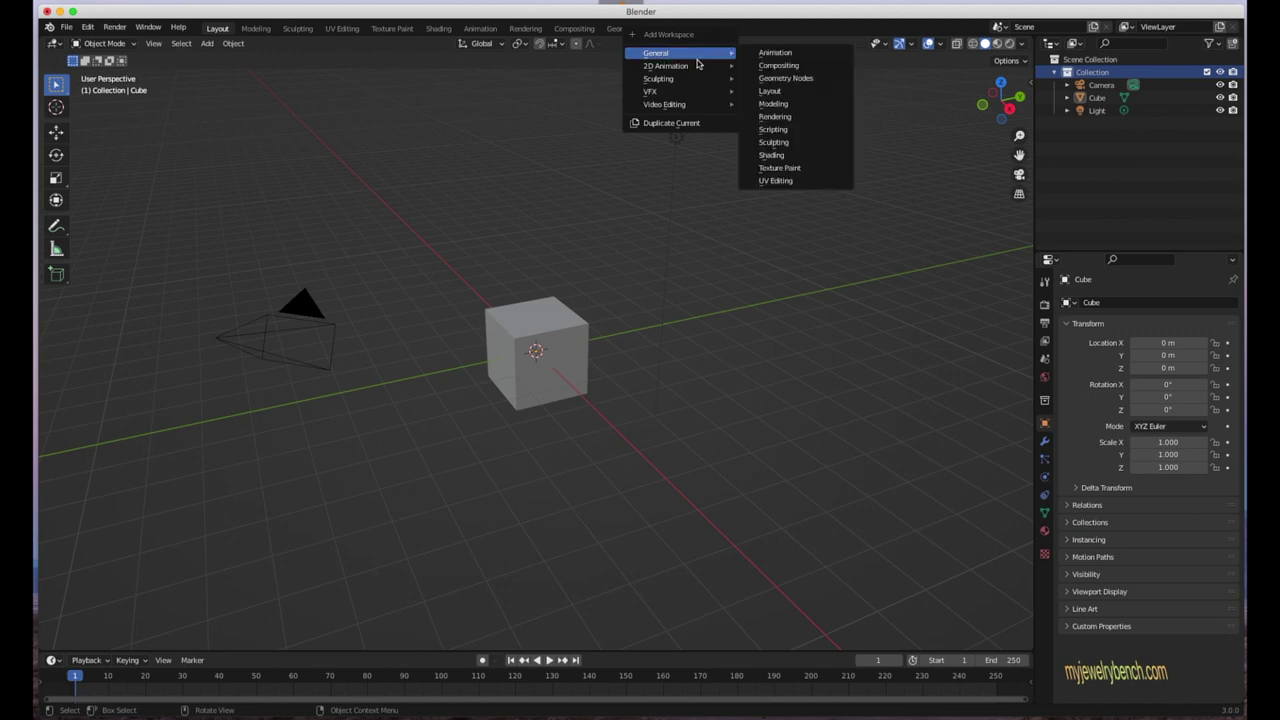
mouse_move(674, 58)
mouse_move(718, 65)
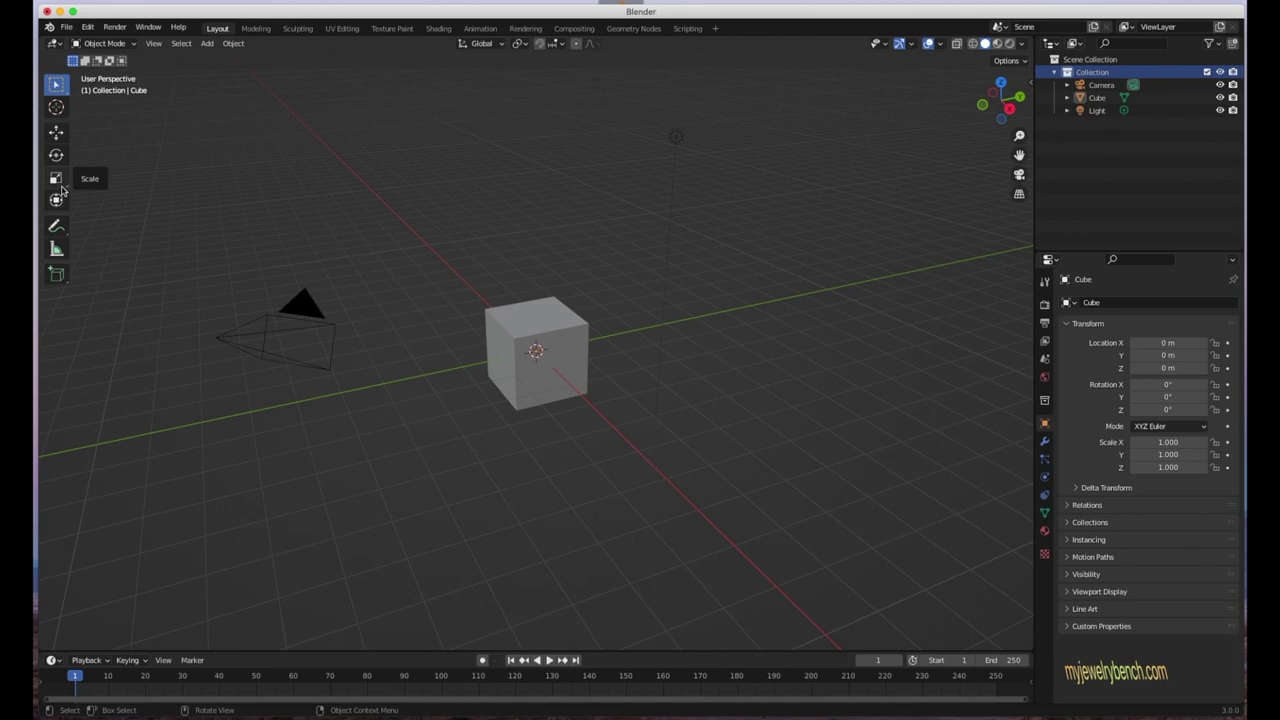
- Expand the tool shelf to show tool names and box-select the cube together with the light
drag(68, 169, 124, 169)
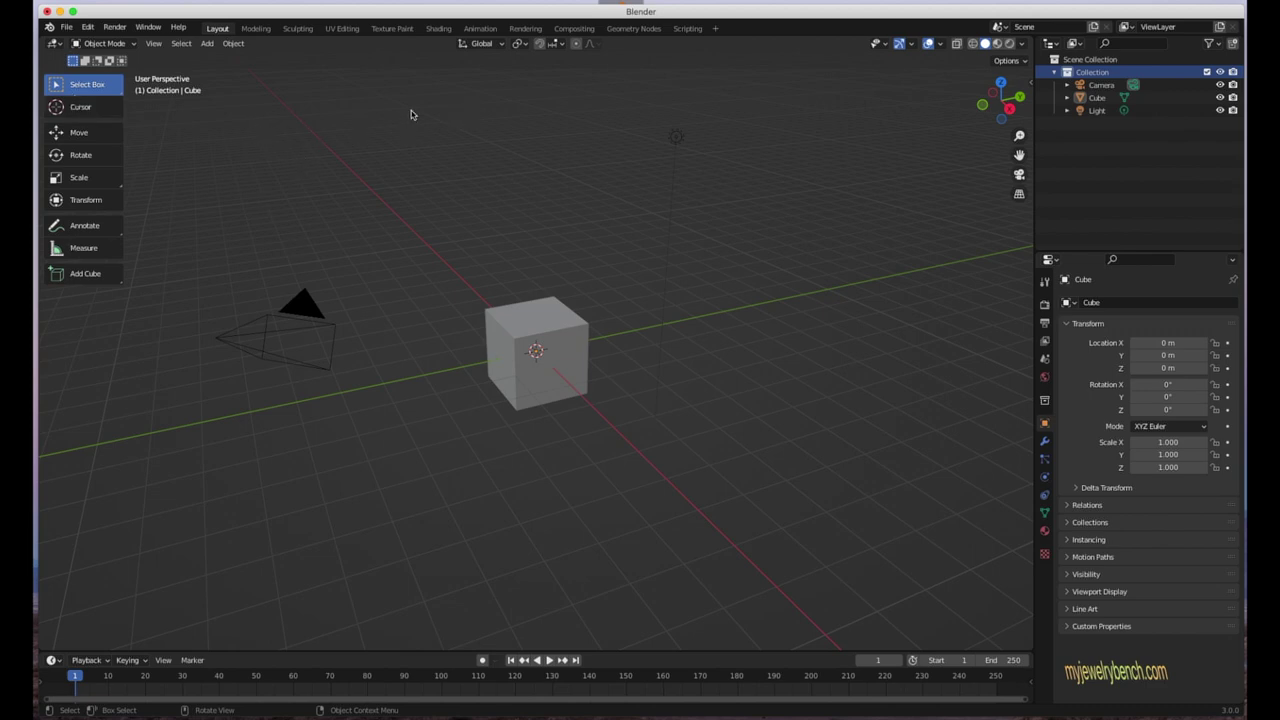
drag(382, 130, 596, 274)
drag(446, 262, 618, 424)
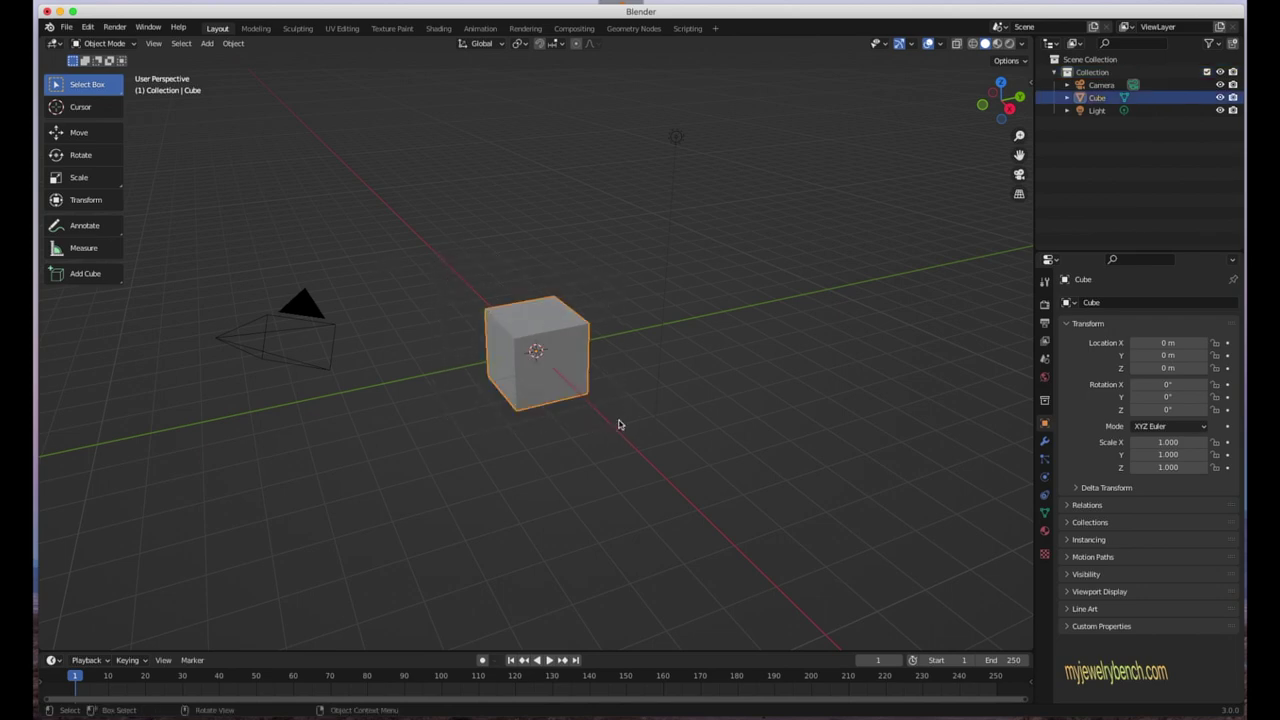
drag(415, 123, 822, 508)
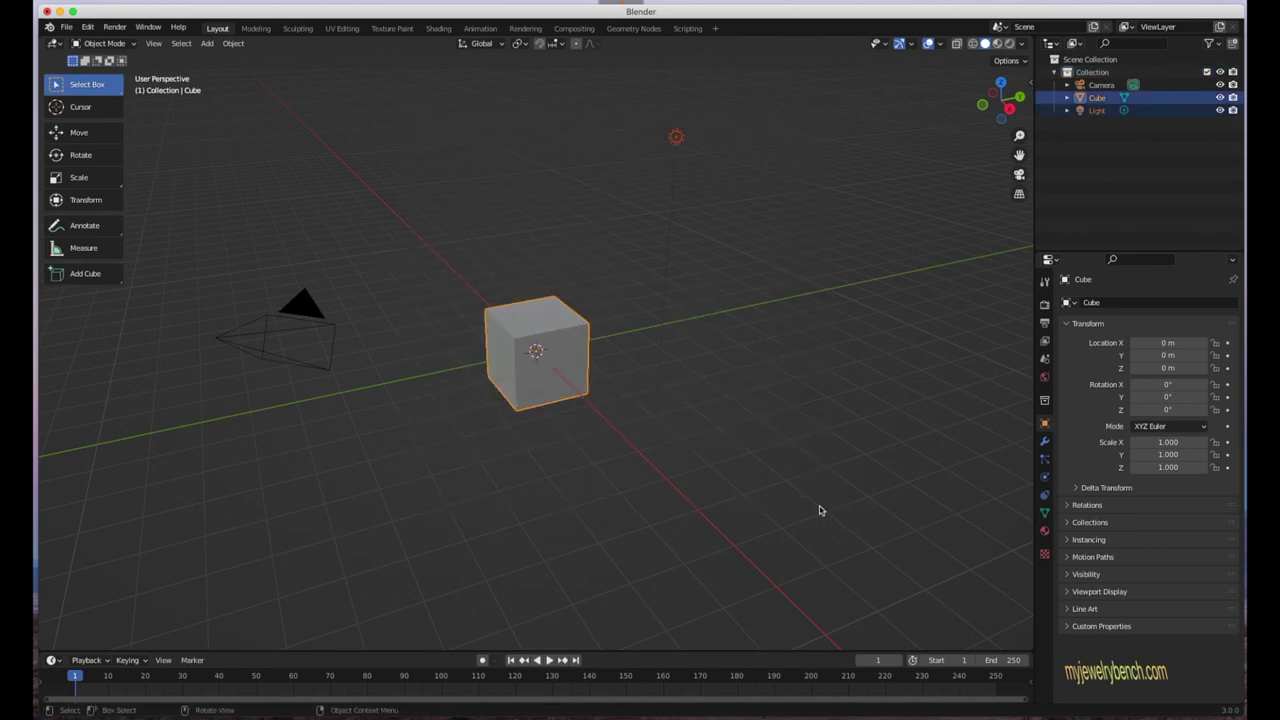
- Place the 3D cursor at several spots around the cube and snap it back to the world origin
click(59, 110)
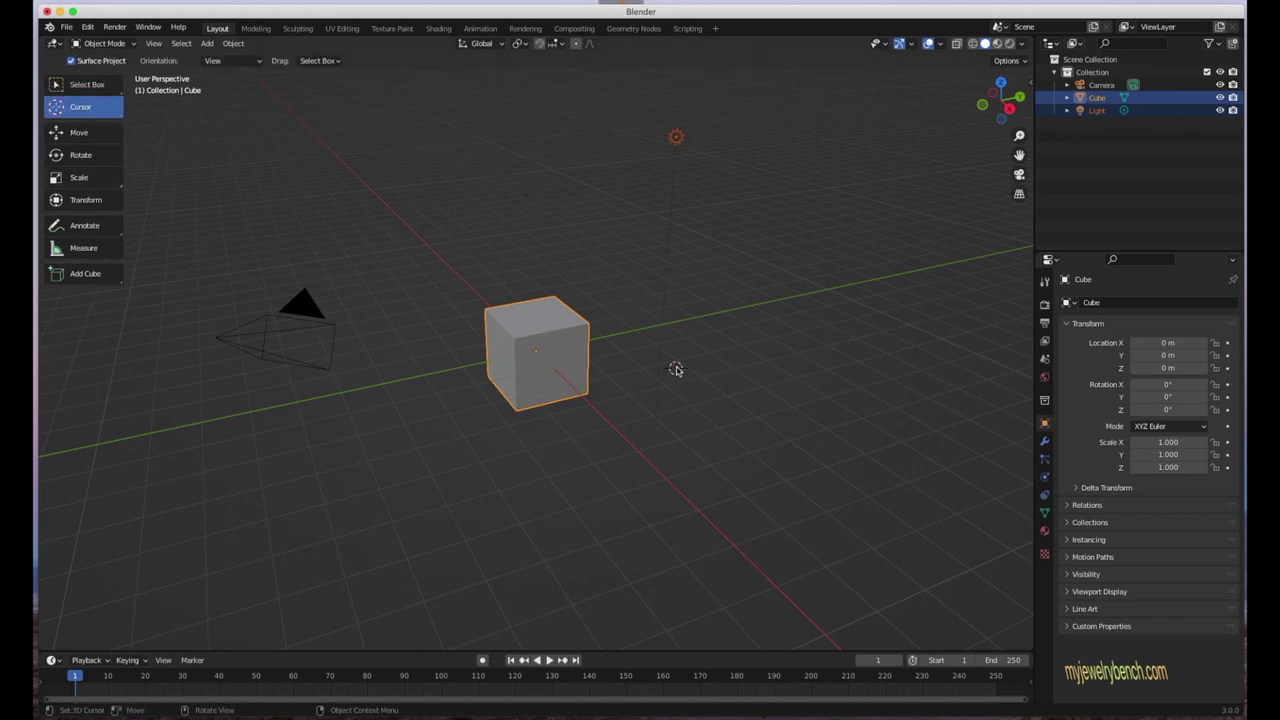
click(849, 390)
click(568, 453)
key(shift+s)
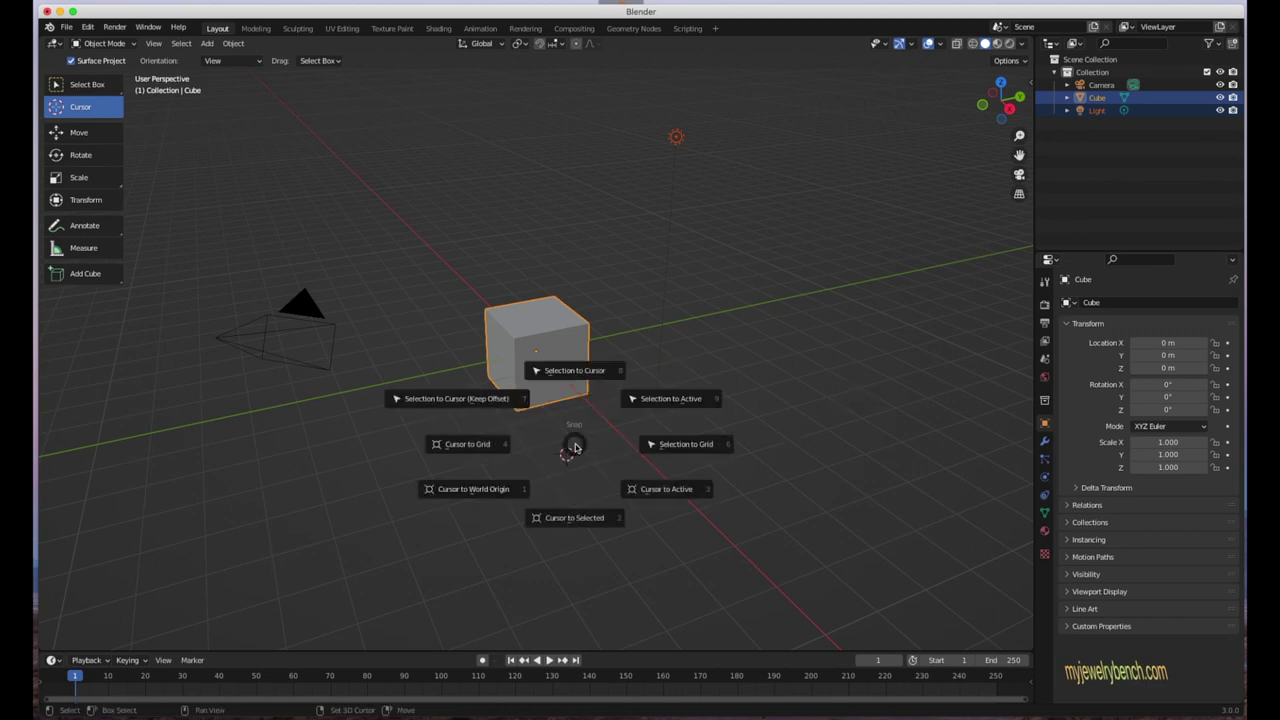
click(492, 489)
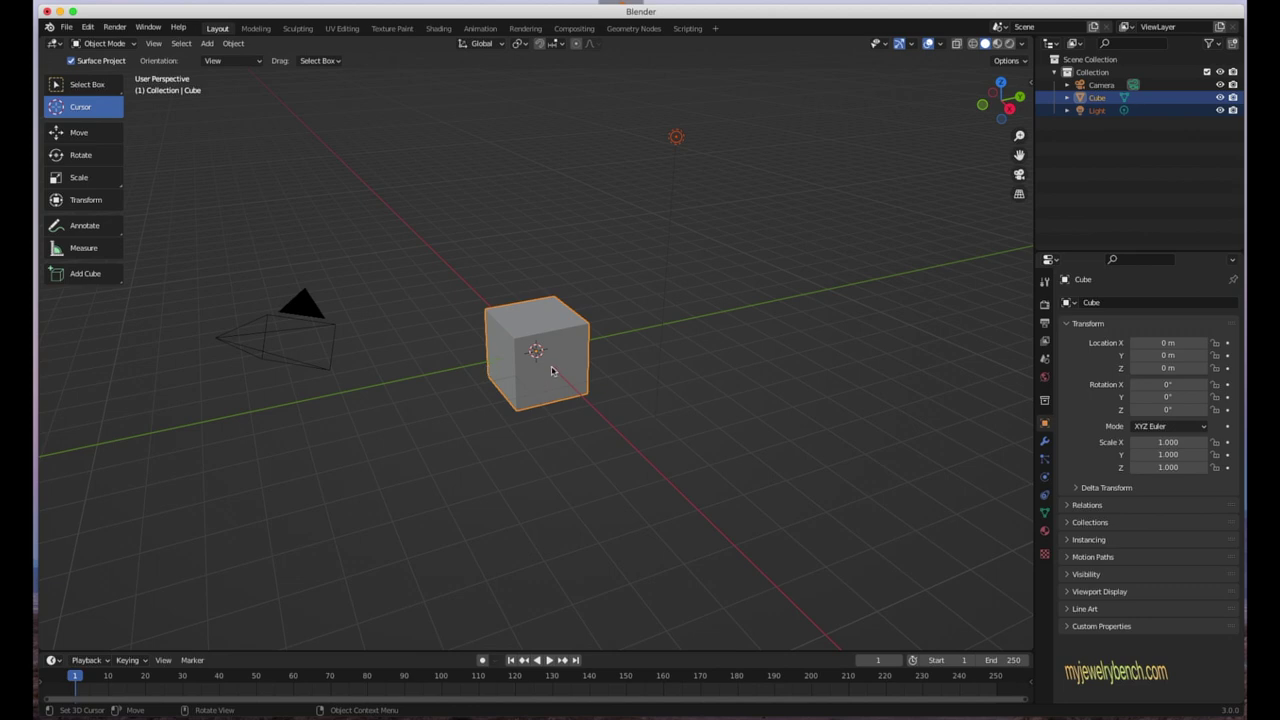
scroll(552, 371, up, 4)
scroll(500, 331, up, 3)
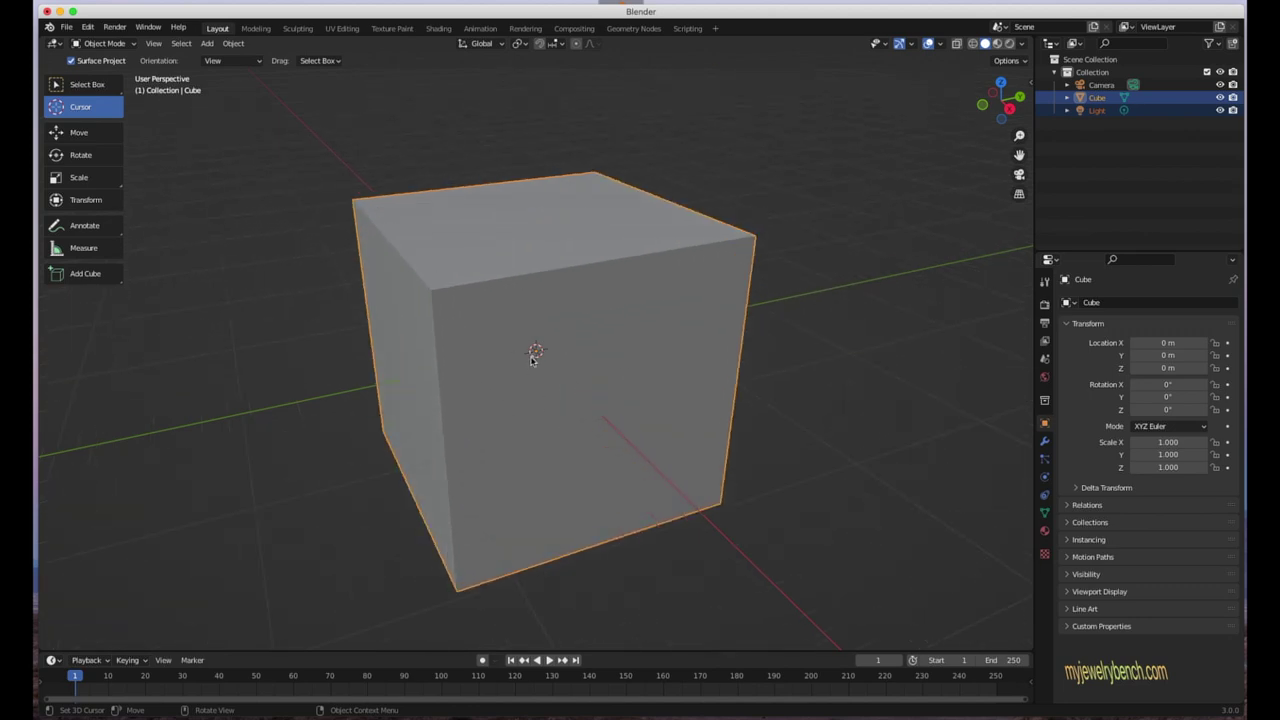
scroll(545, 355, down, 7)
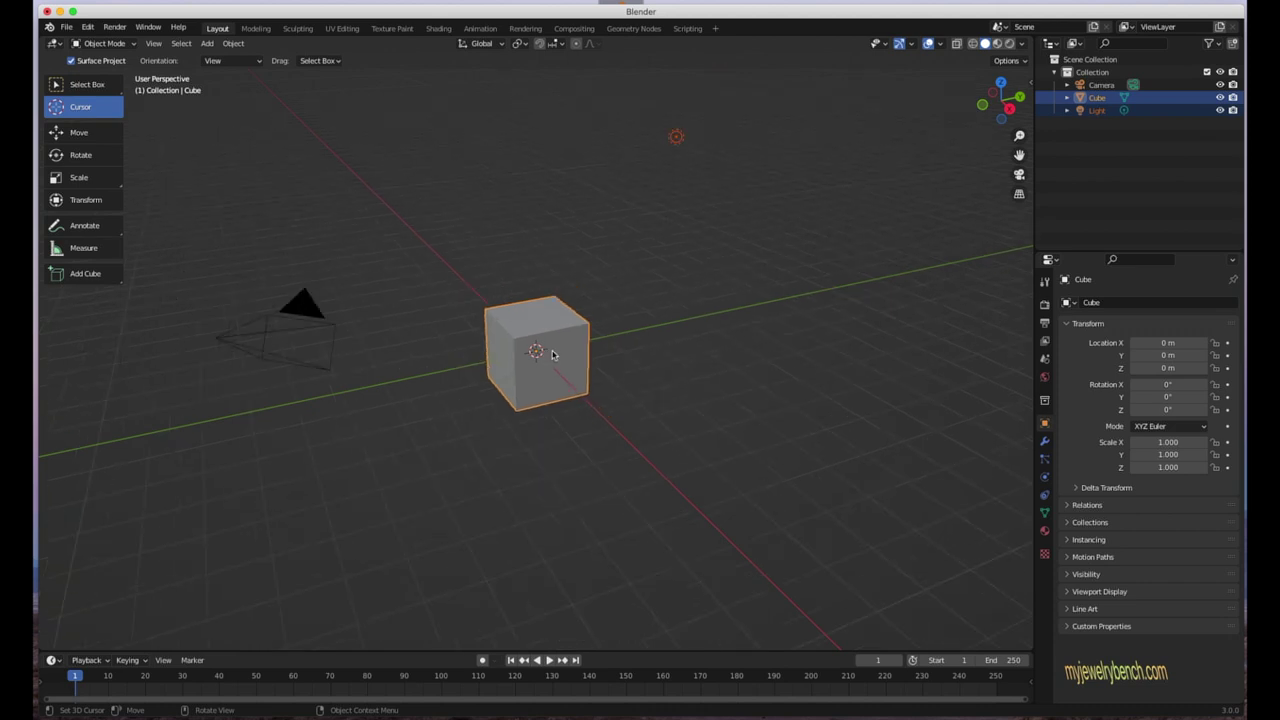
scroll(551, 355, down, 1)
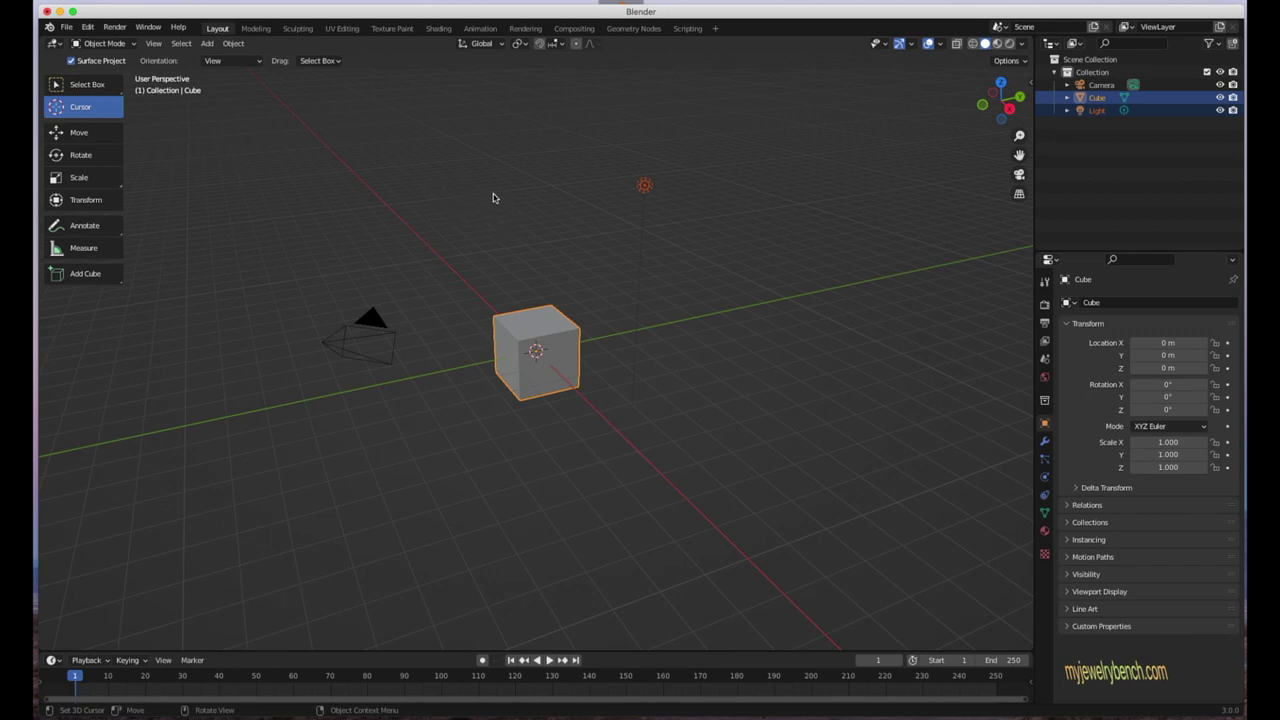
- Move the selected cube and light about -0.44 m along the Y axis, ending with only the cube selected
click(80, 133)
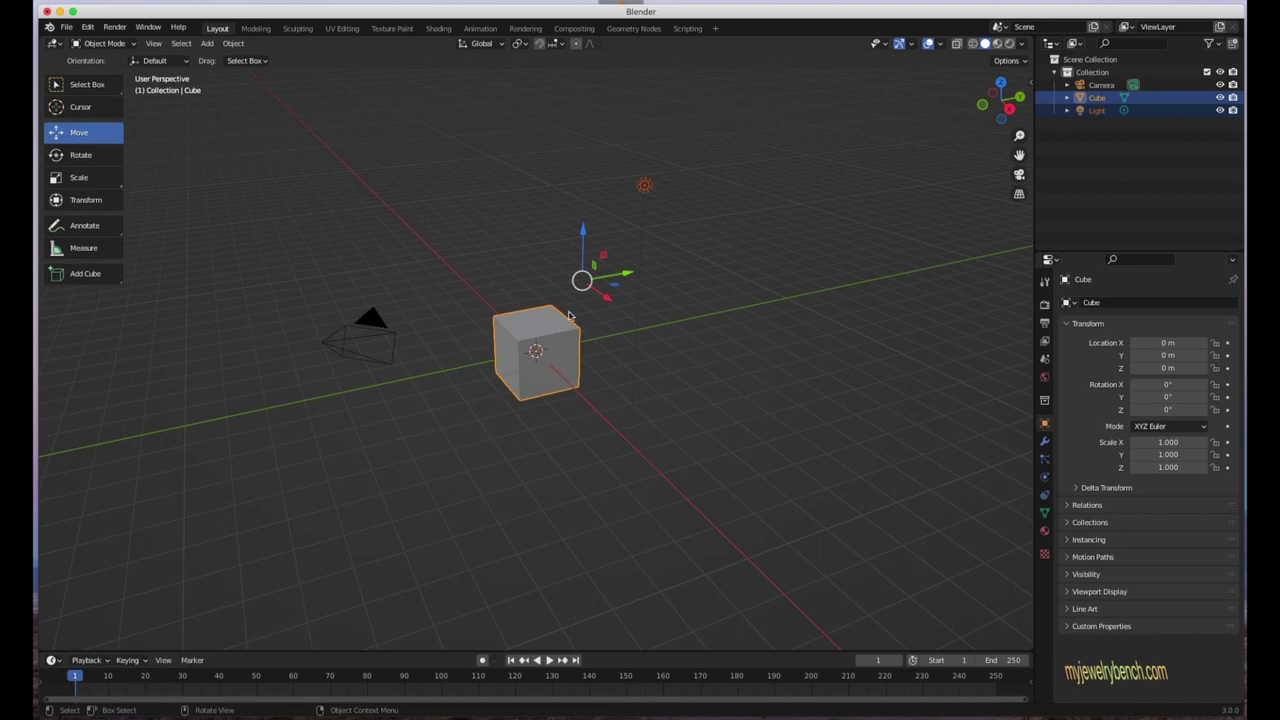
drag(628, 272, 628, 311)
click(607, 409)
click(515, 353)
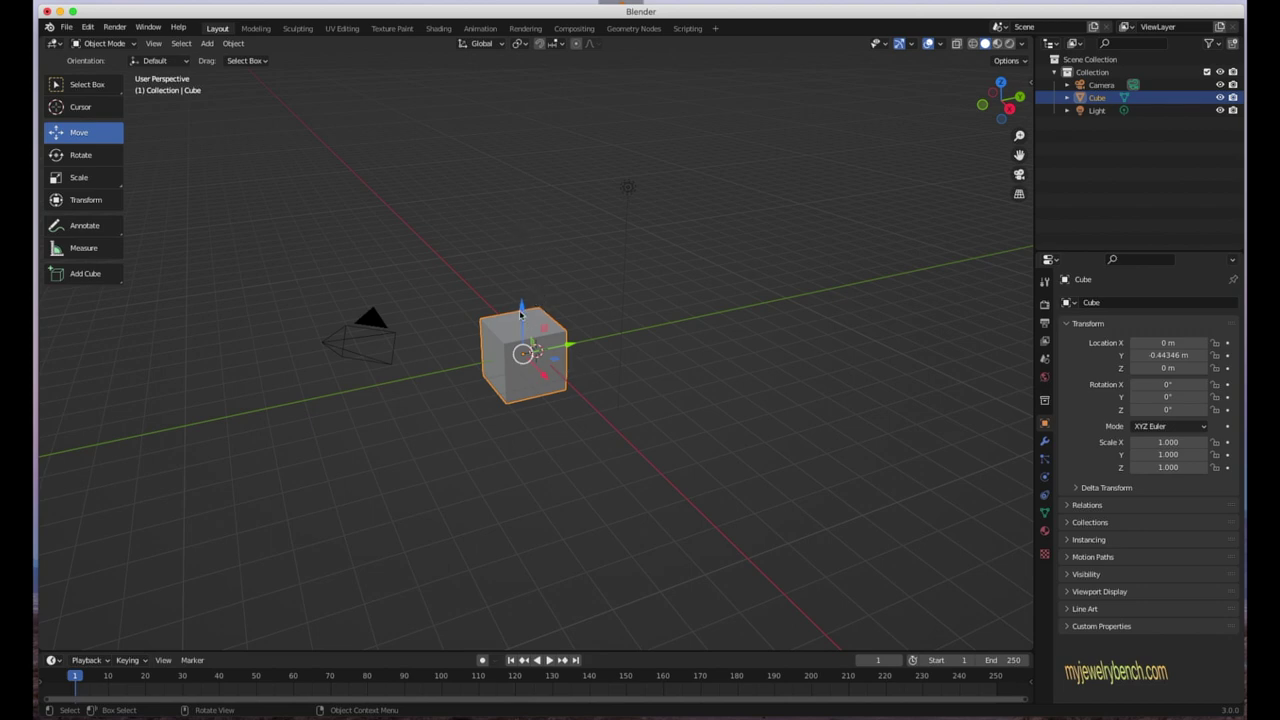
- Rotate the cube about 13.3° around X and stretch it along global Y to a Y scale of about 2.14
click(102, 157)
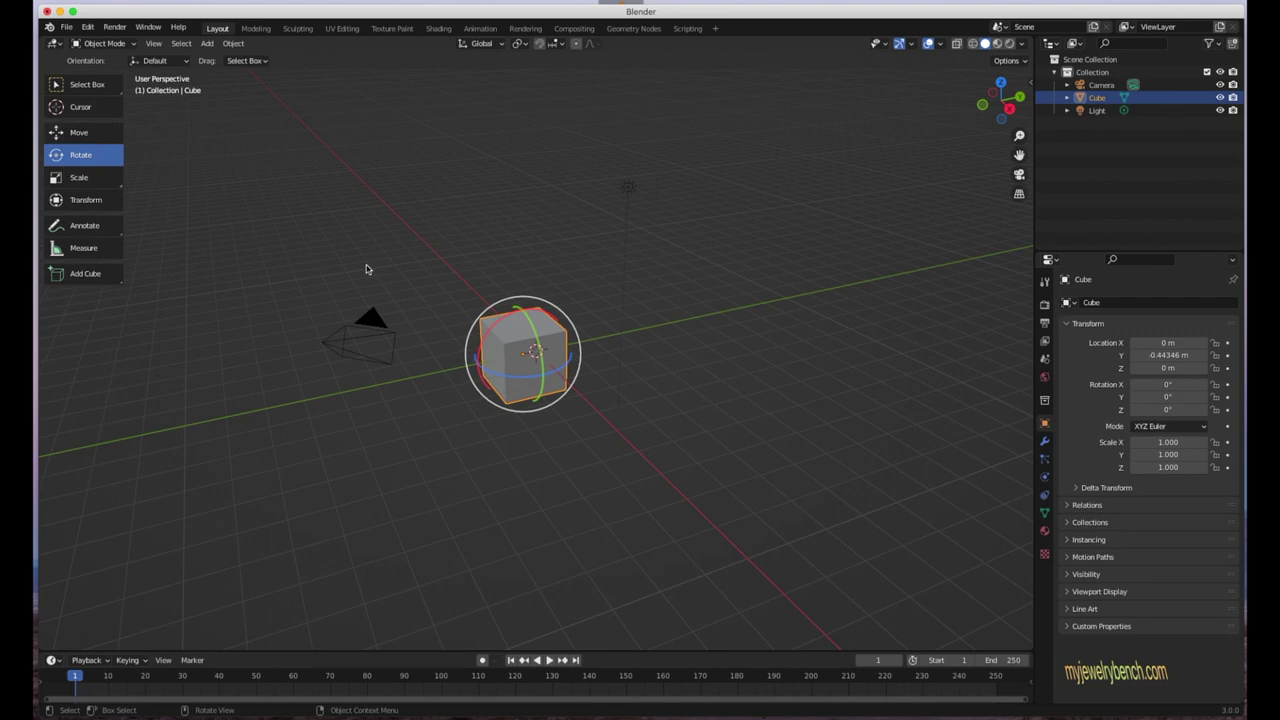
drag(575, 324, 487, 298)
click(84, 177)
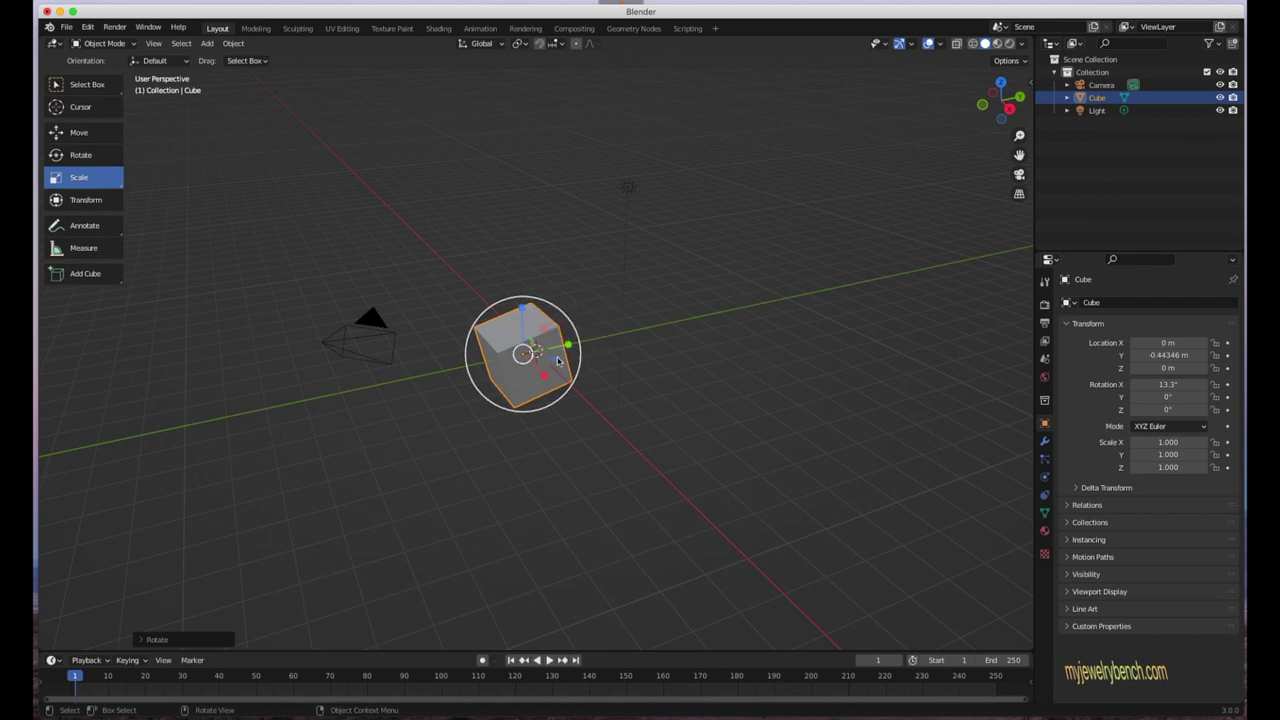
drag(570, 348, 626, 400)
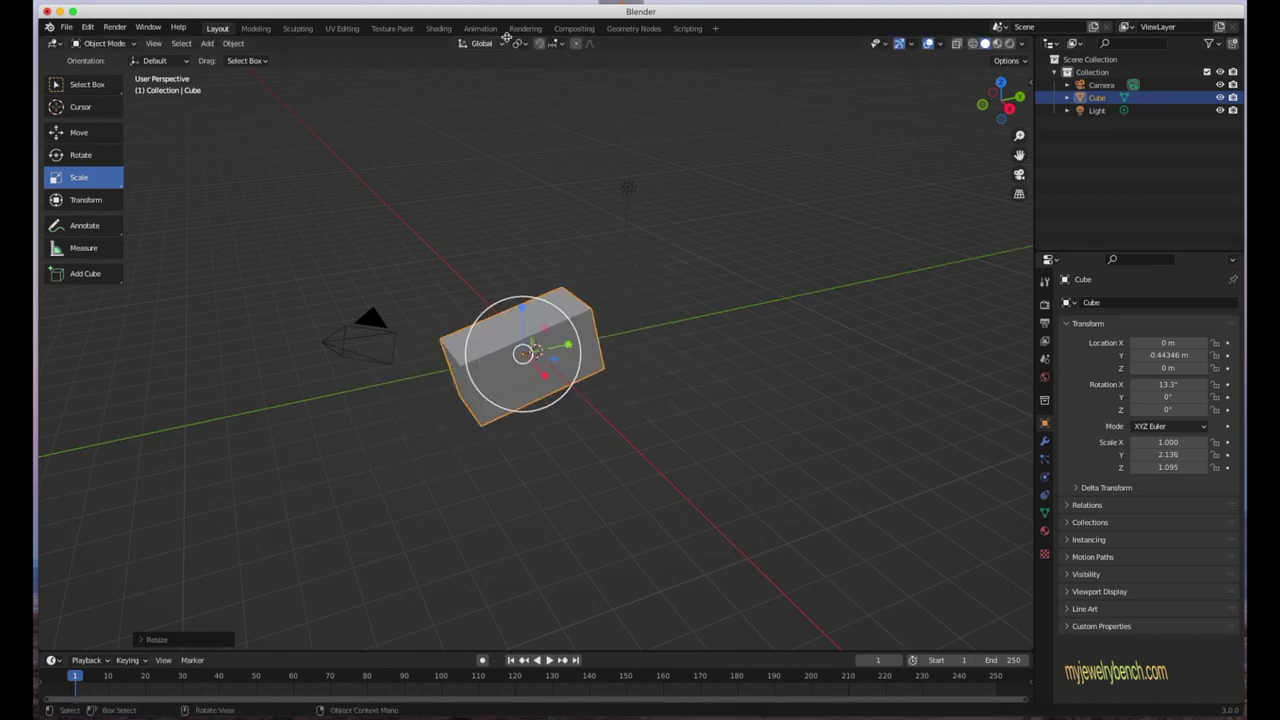
- Set the transform orientation to Local and scale the cube along its local Y axis to about 1.75
click(478, 50)
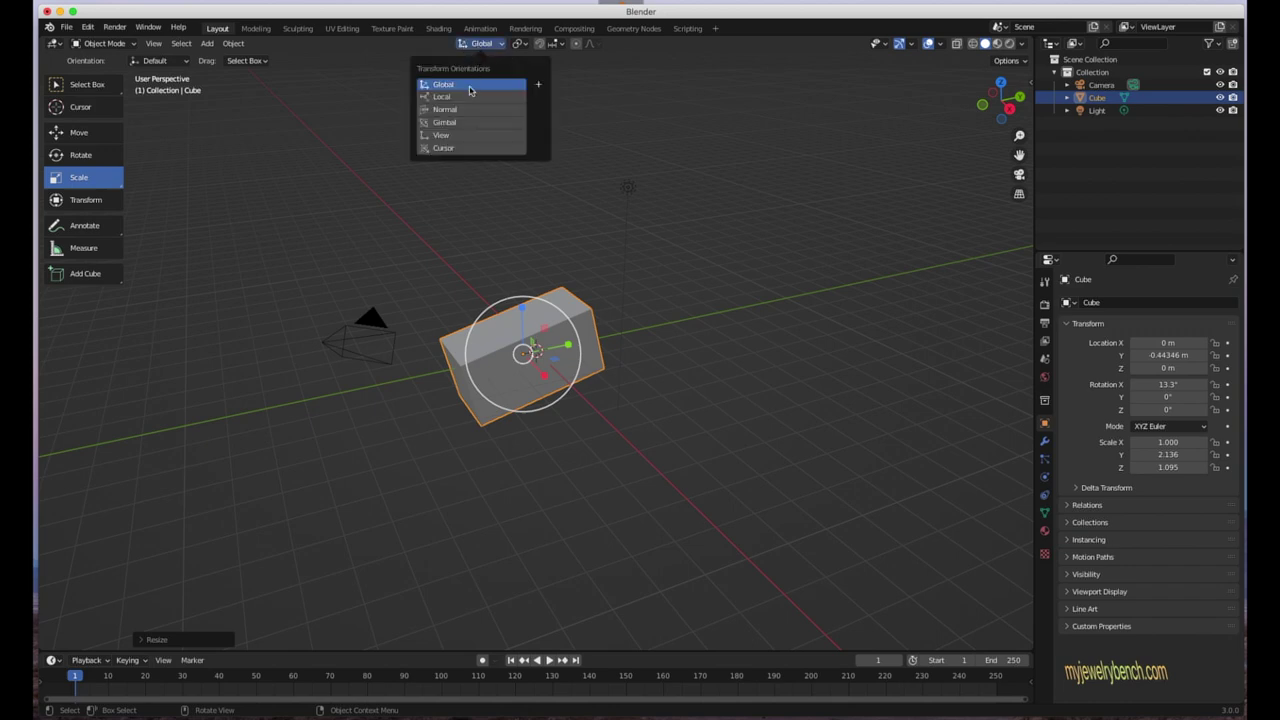
click(472, 98)
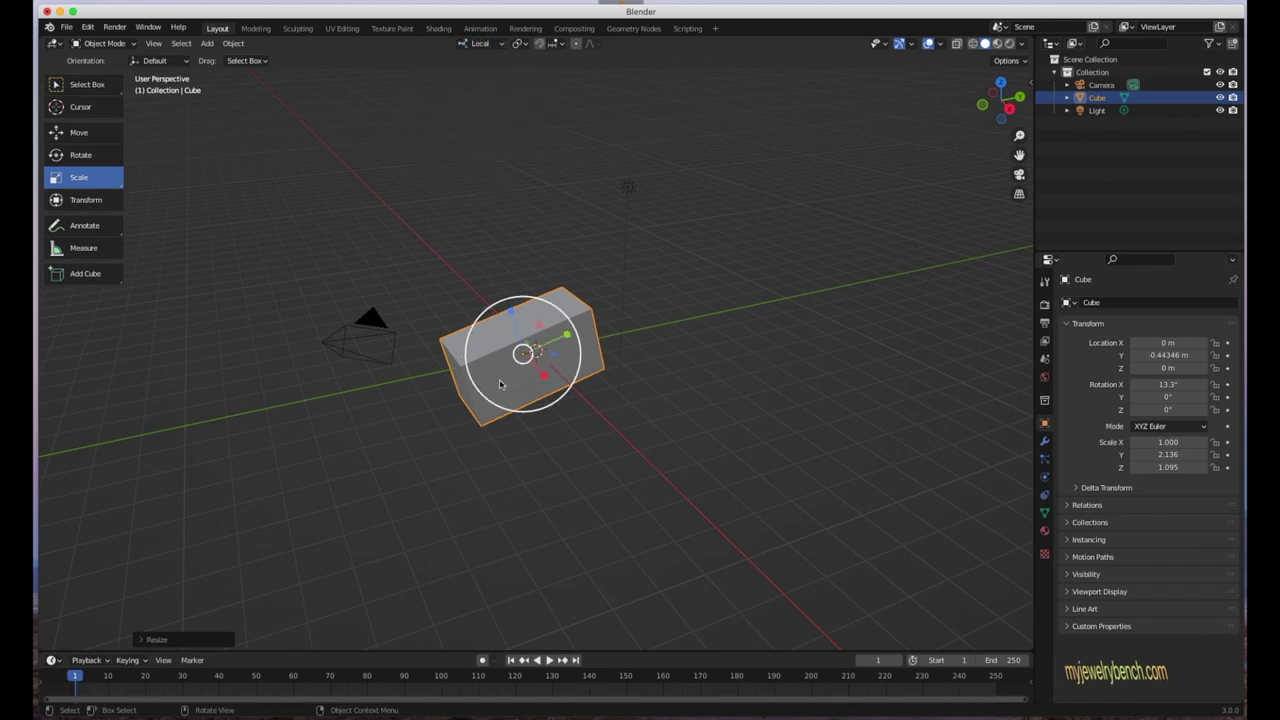
drag(530, 318, 555, 352)
- Use the Transform tool to widen the cube to about 2.31 in X, raise it to about 1.88 m in Z and rotate it to about -51.8° around X
click(108, 201)
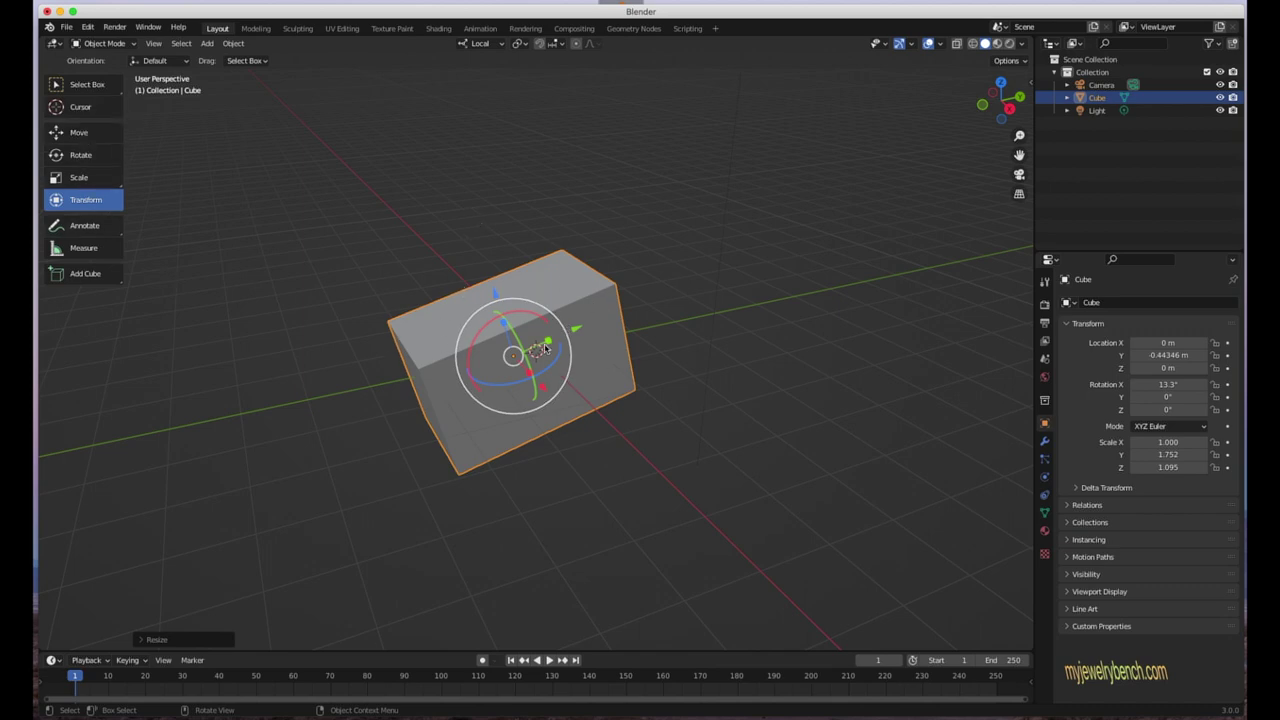
drag(541, 386, 551, 391)
drag(493, 293, 480, 246)
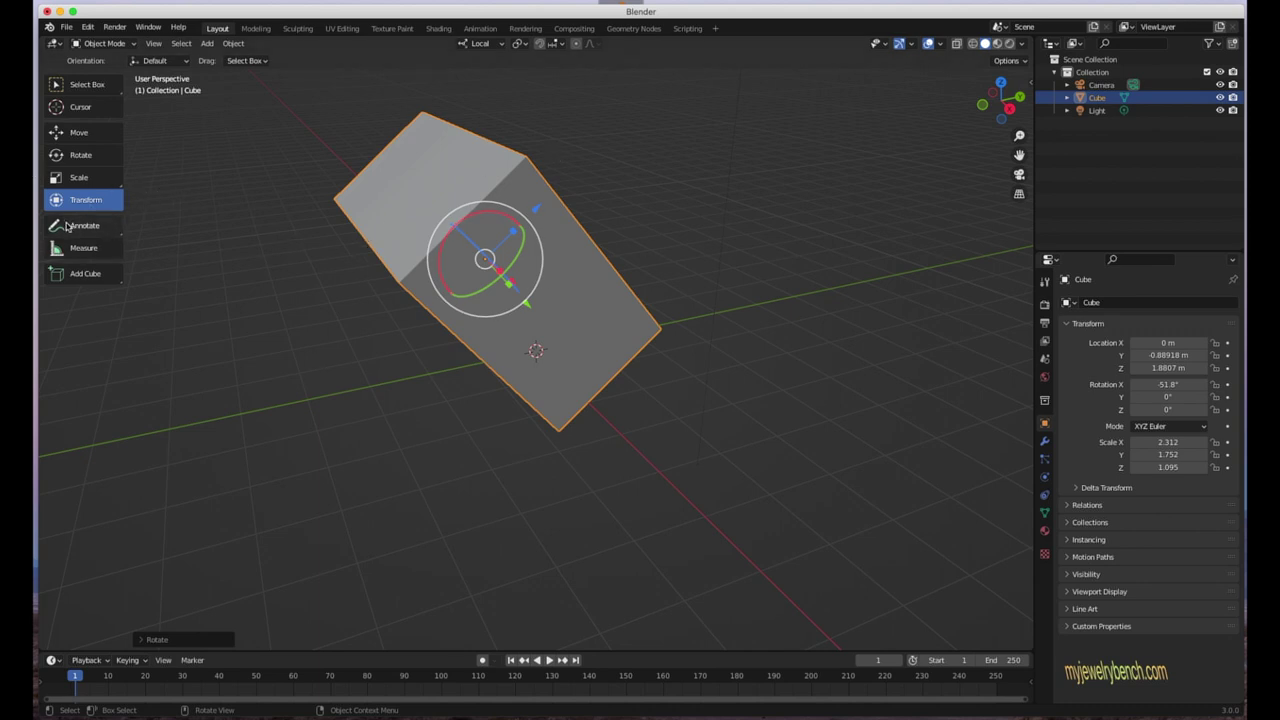
- Draw two freehand annotation strokes over the side of the rotated block with the Annotate tool
click(67, 227)
mouse_move(492, 262)
mouse_down()
mouse_move(512, 290)
mouse_move(576, 263)
mouse_up()
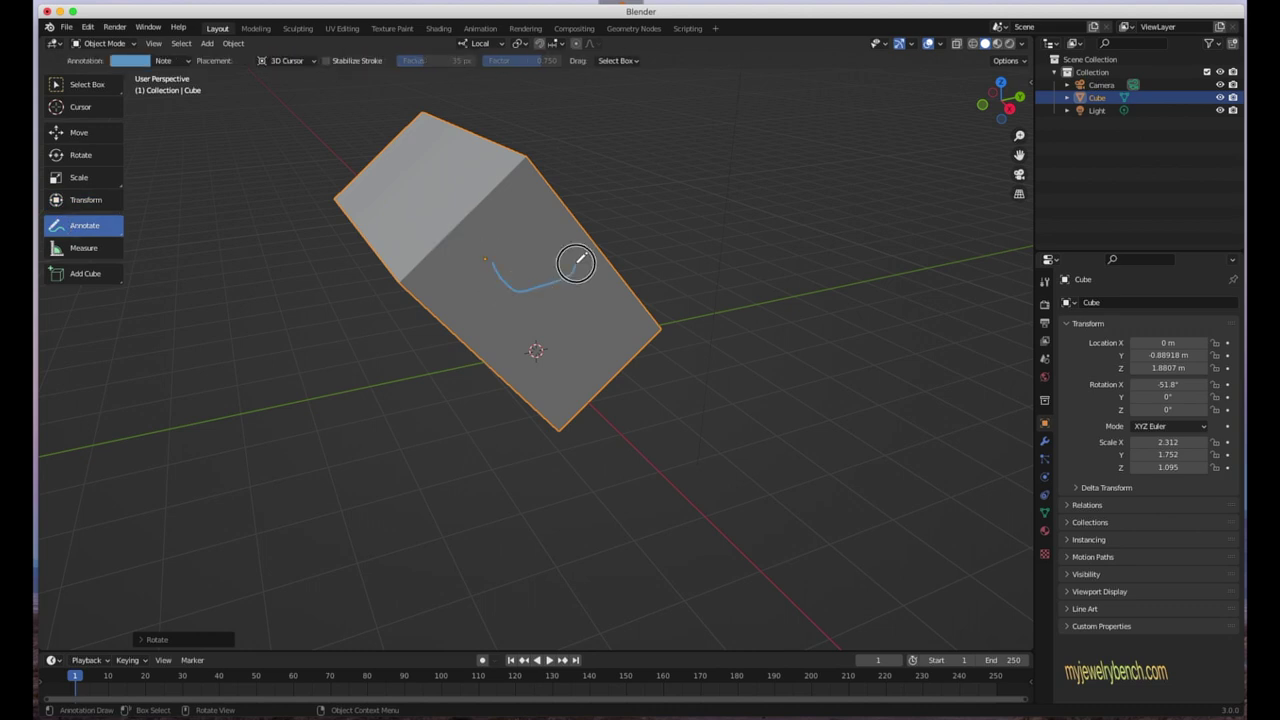
mouse_move(571, 216)
mouse_down()
mouse_move(620, 255)
mouse_move(580, 183)
mouse_up()
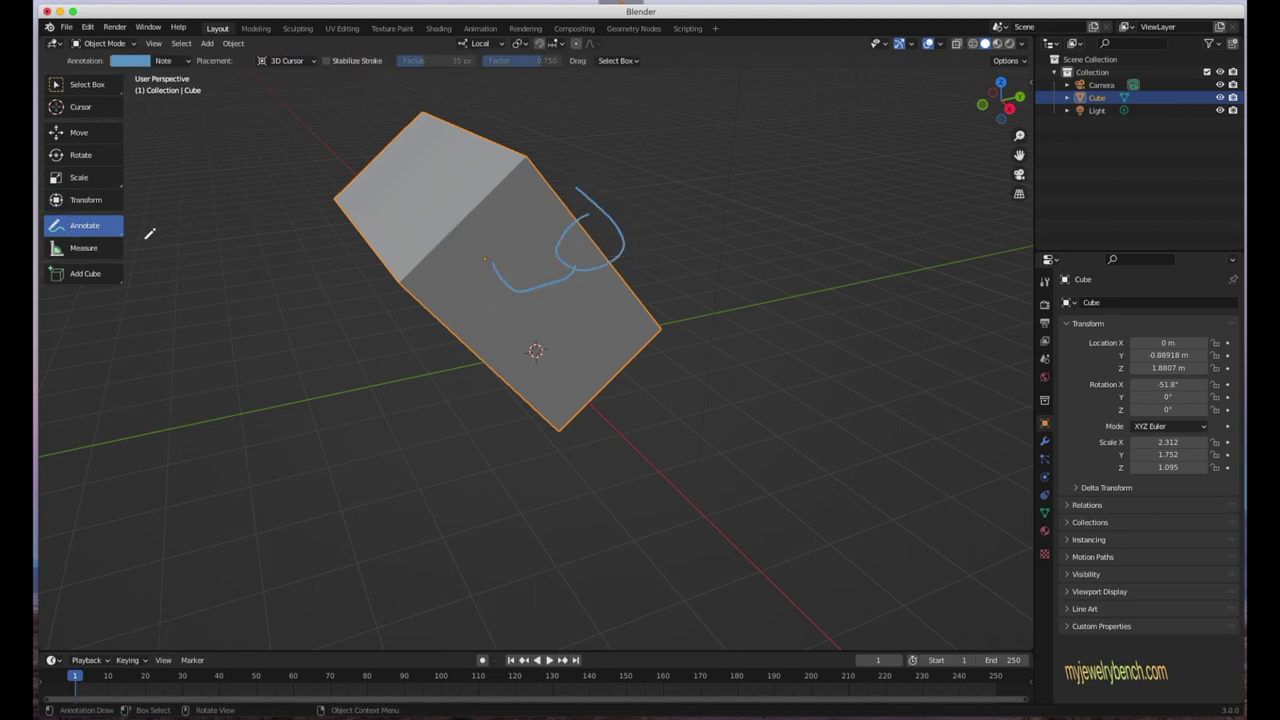
- Measure a distance across the block's upper face and the length of its upper short edge
click(84, 248)
drag(254, 194, 480, 183)
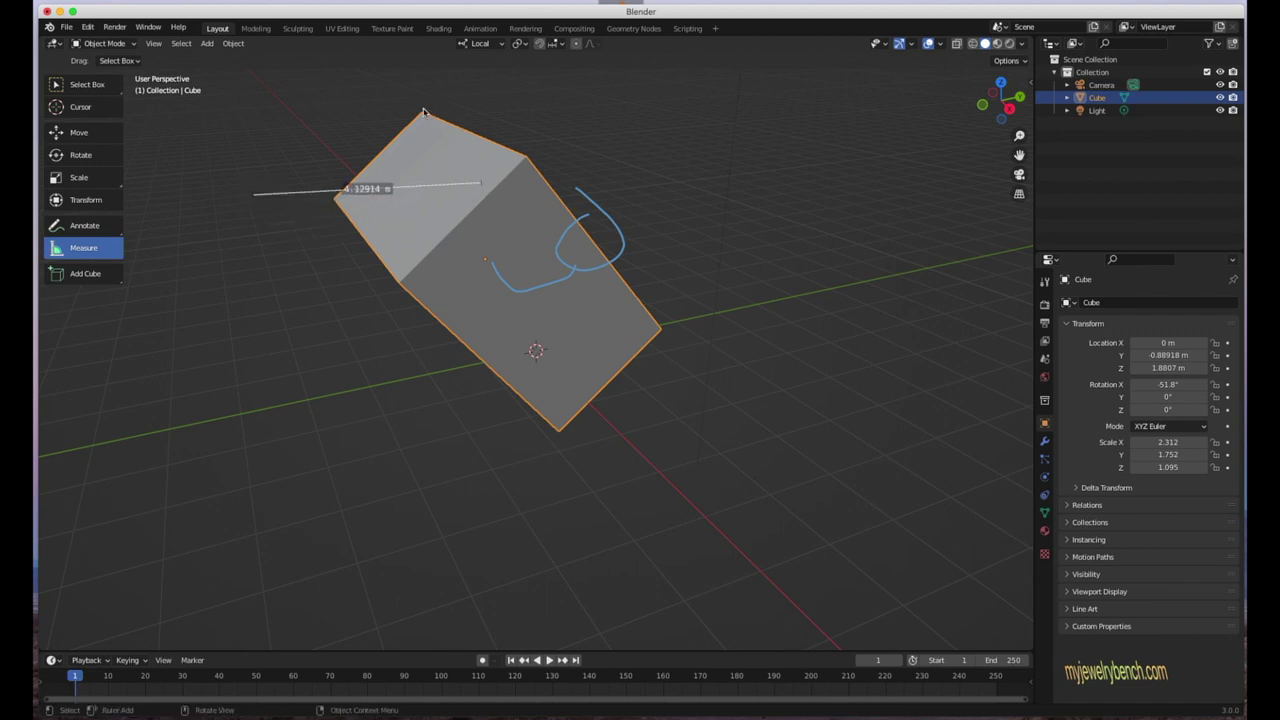
drag(415, 118, 514, 171)
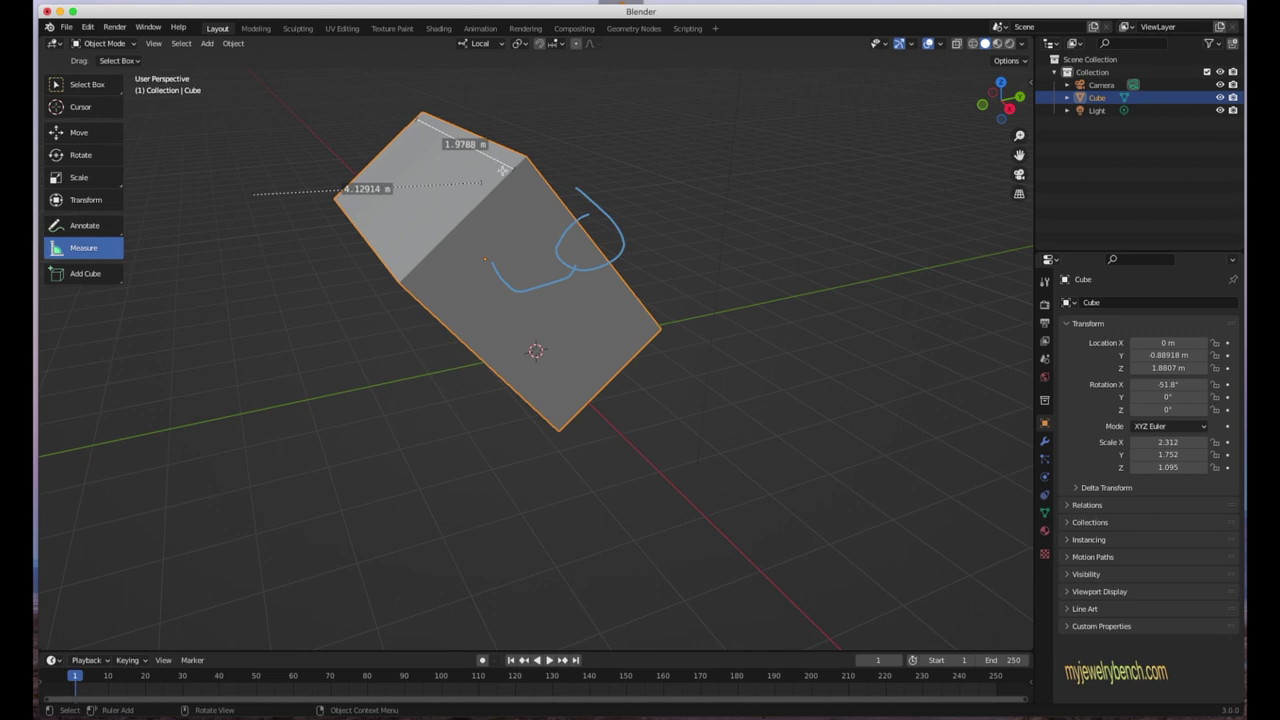
- Add three small boxes on and around the large block with the interactive Add Cube tool
click(83, 276)
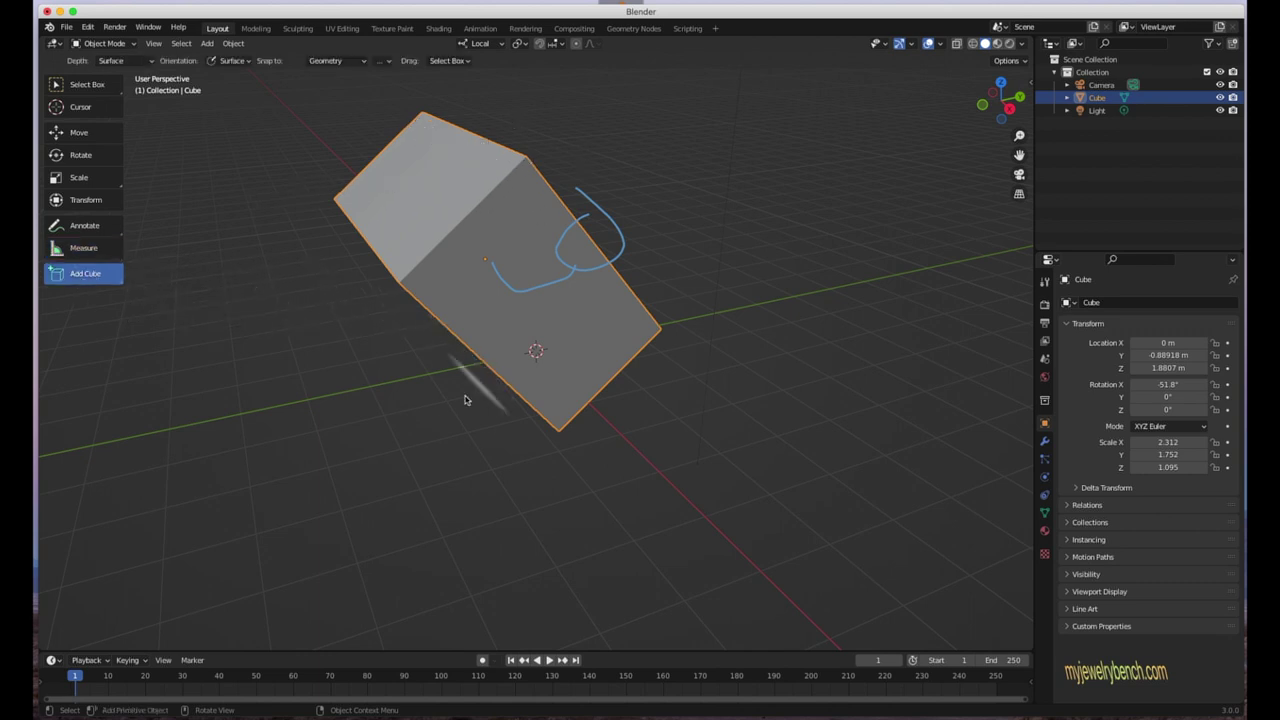
click(440, 478)
right_click(448, 485)
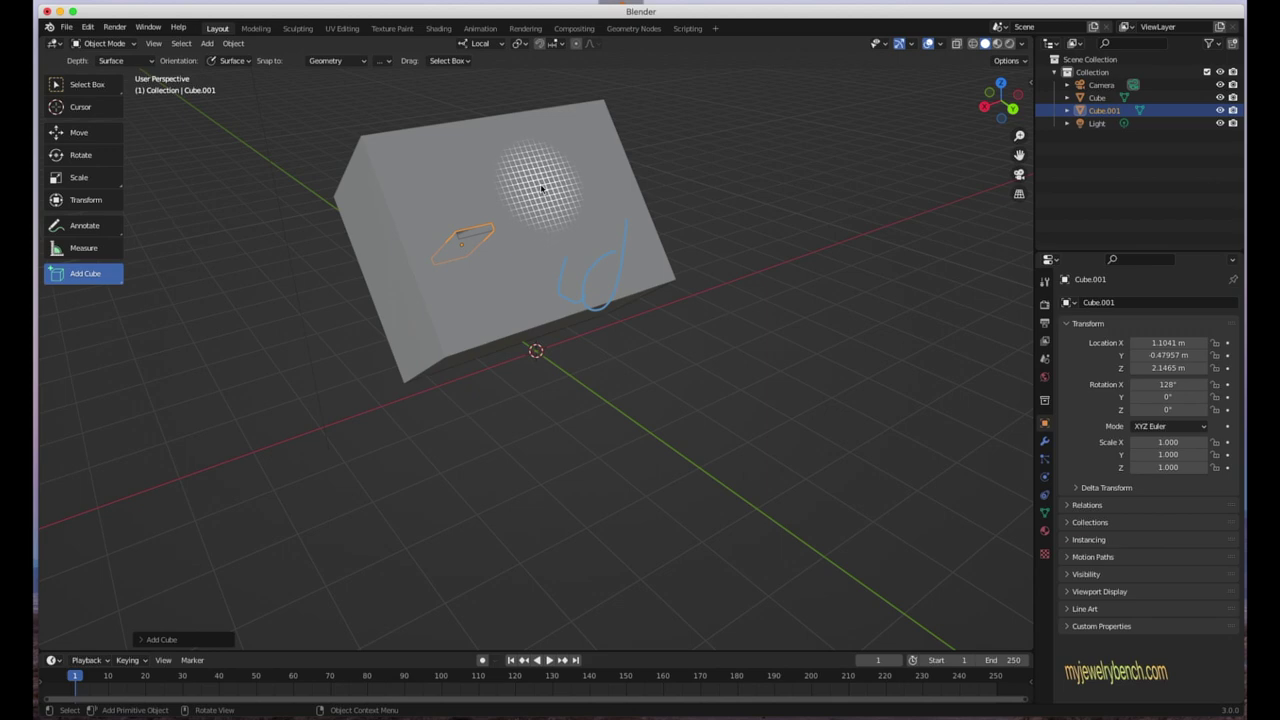
drag(539, 198, 558, 134)
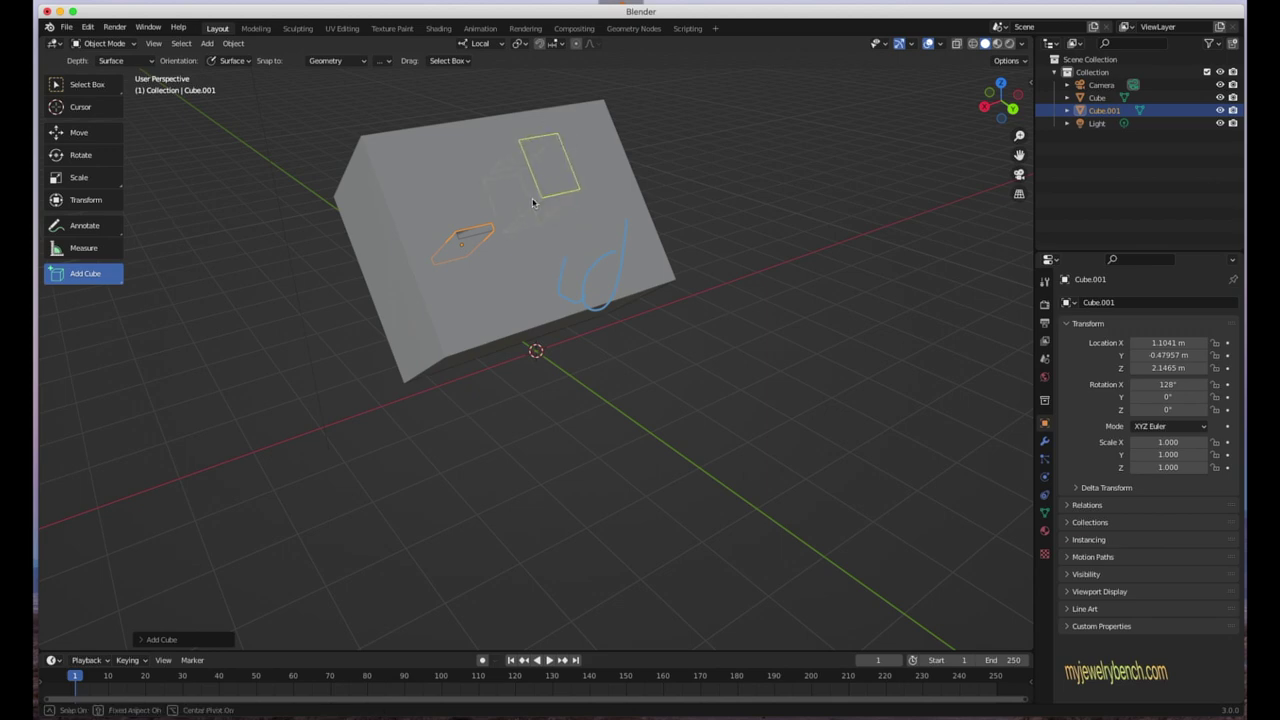
click(611, 157)
middle_drag(611, 157, 166, 297)
click(615, 225)
- Return to the Select Box tool and start a new General file without saving the current scene
click(82, 85)
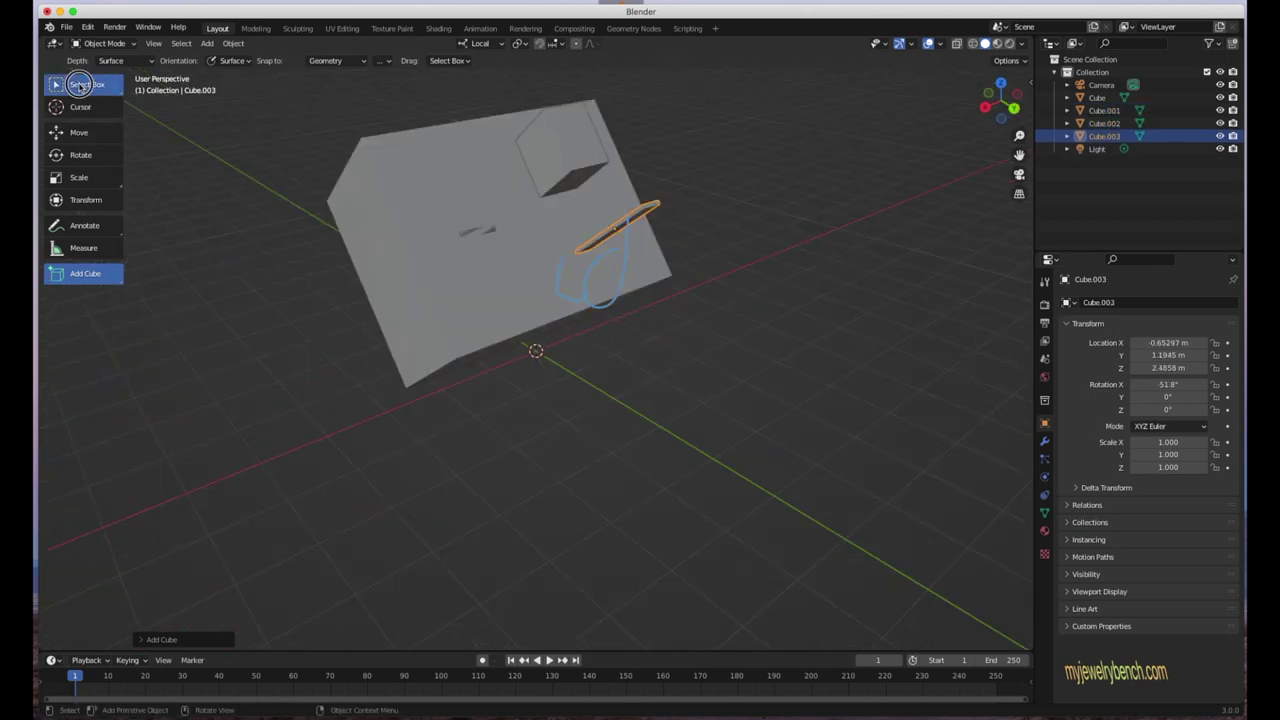
click(66, 27)
mouse_move(80, 44)
click(211, 40)
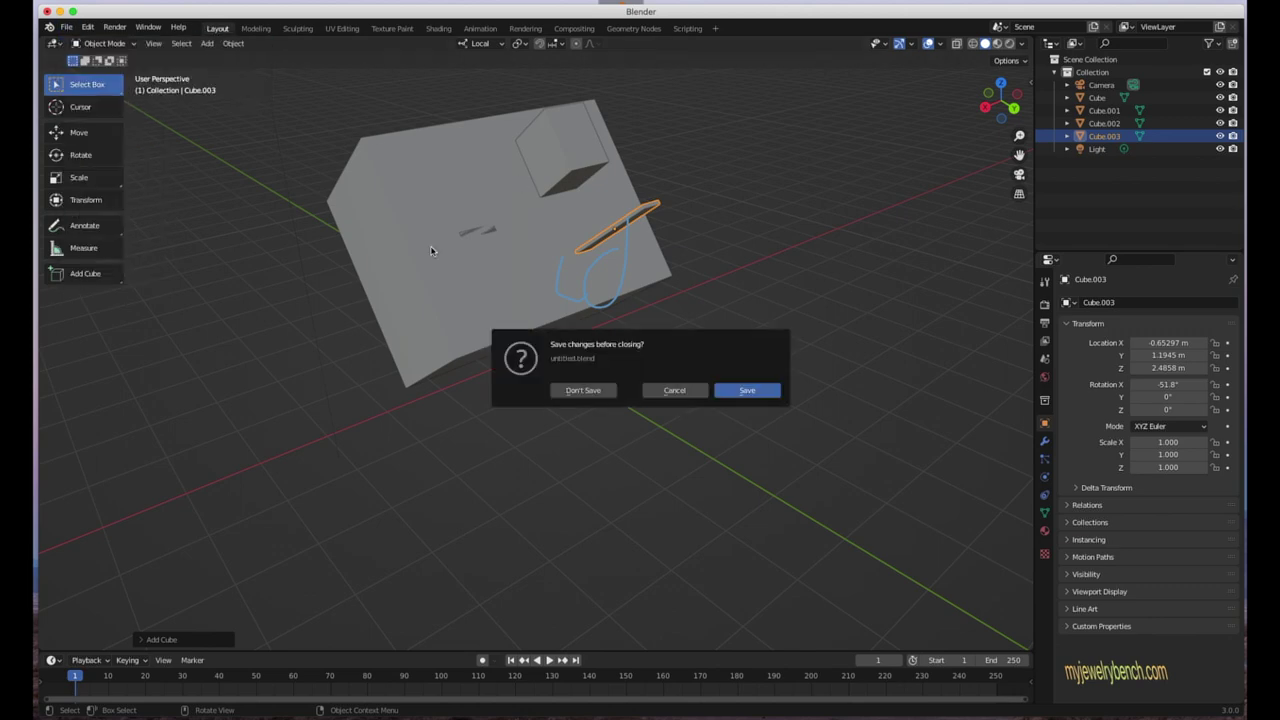
click(604, 392)
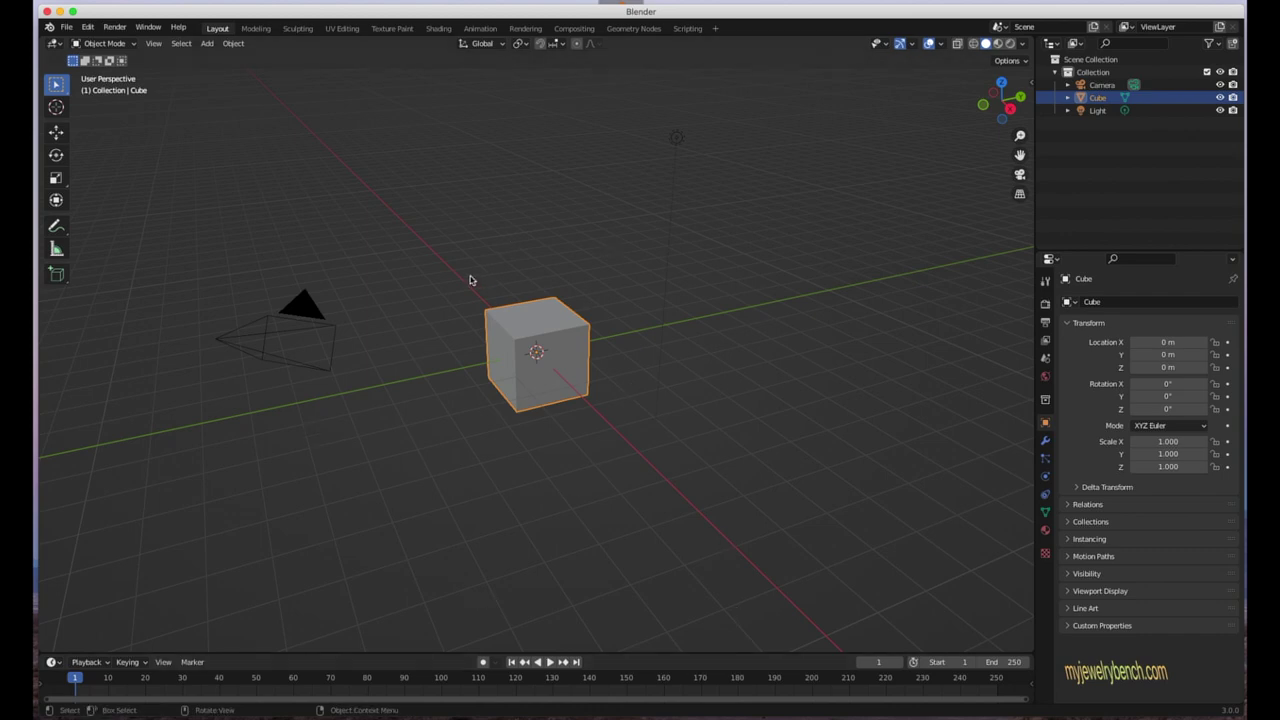
click(66, 28)
mouse_move(90, 41)
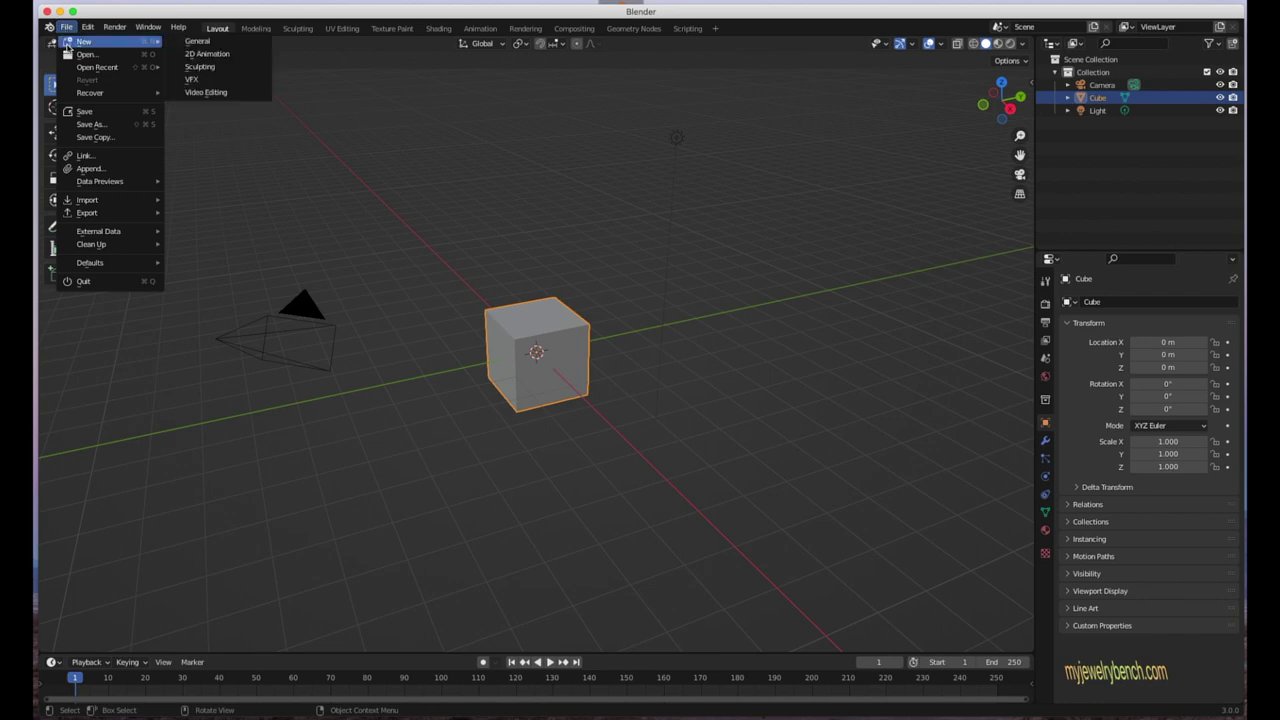
click(208, 47)
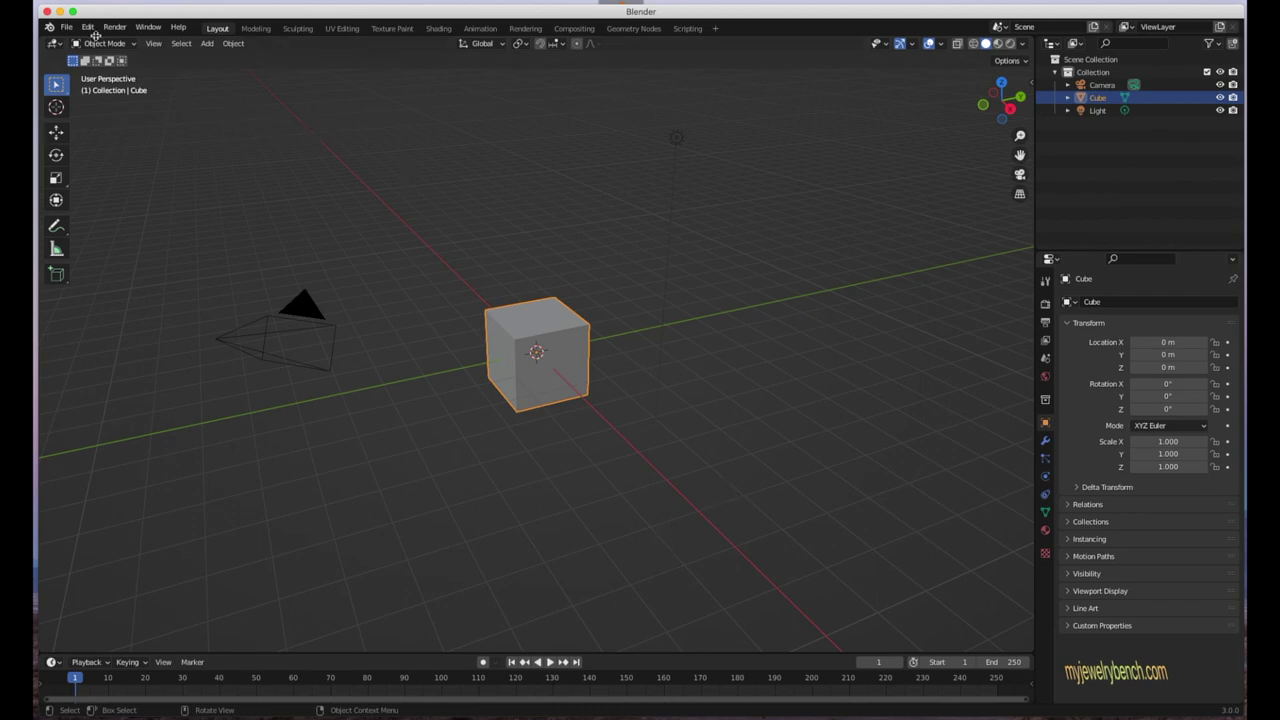
click(63, 30)
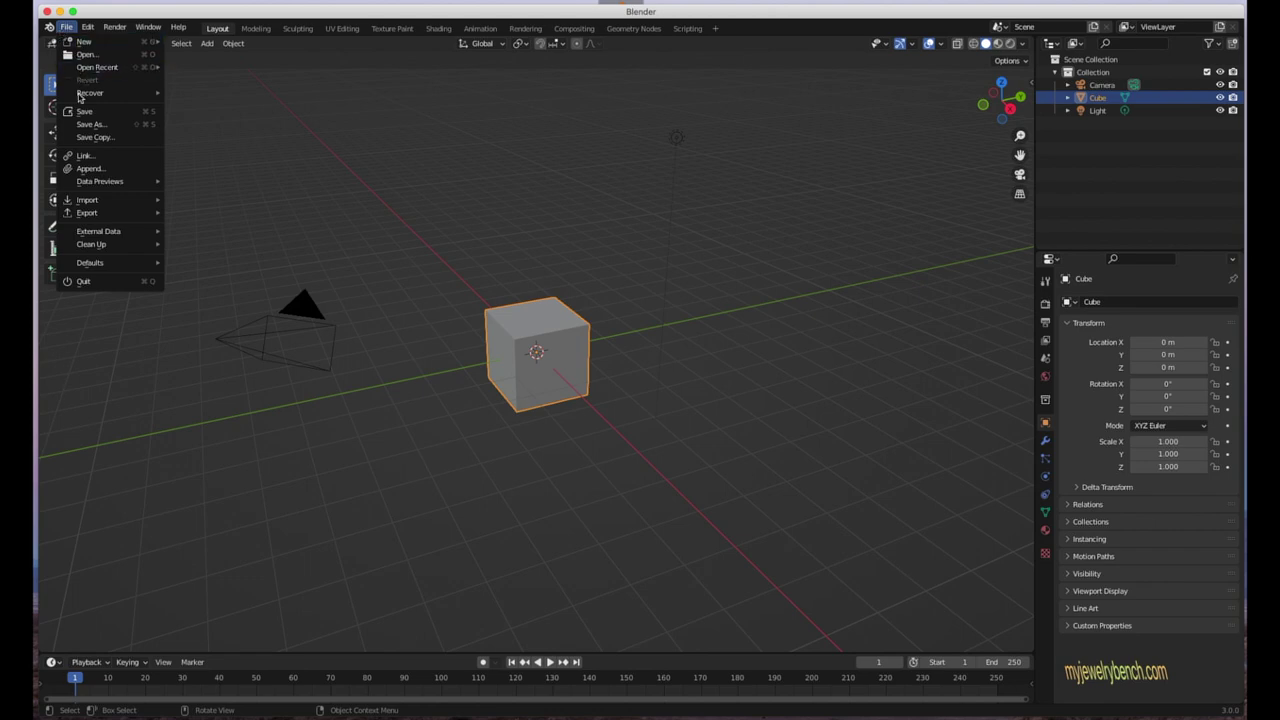
mouse_move(70, 39)
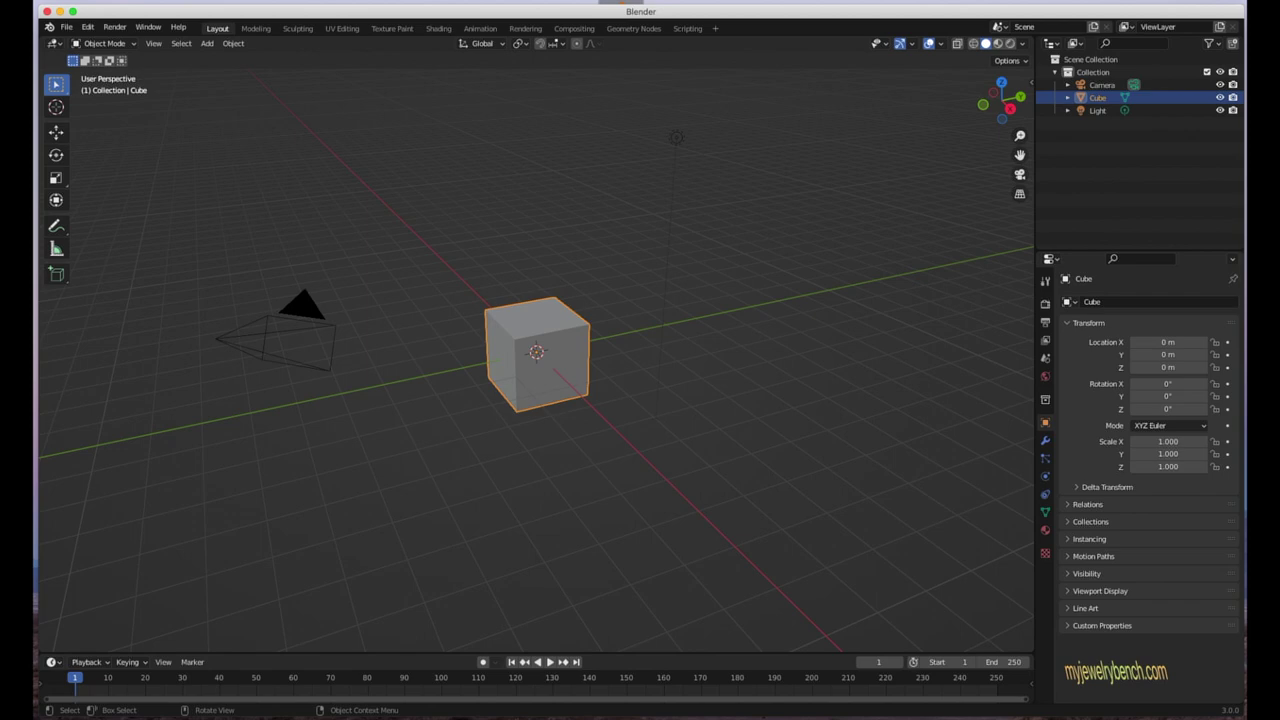
click(148, 28)
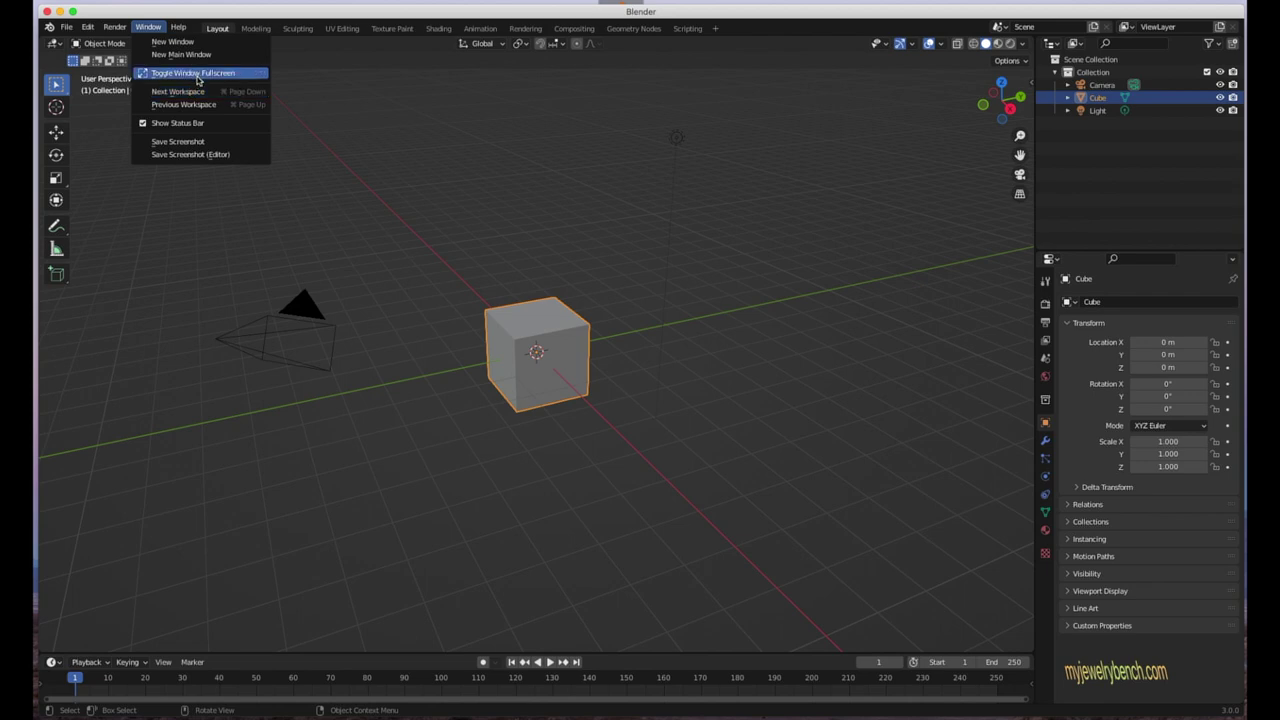
click(178, 27)
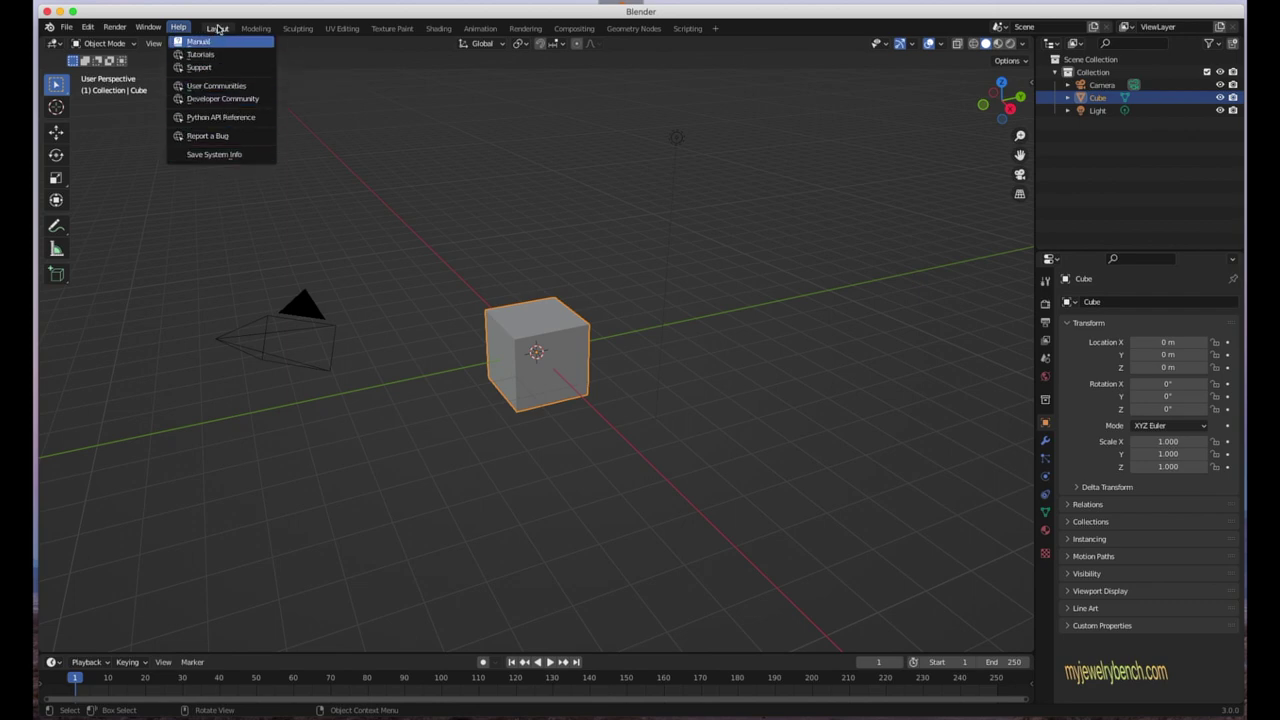
click(218, 29)
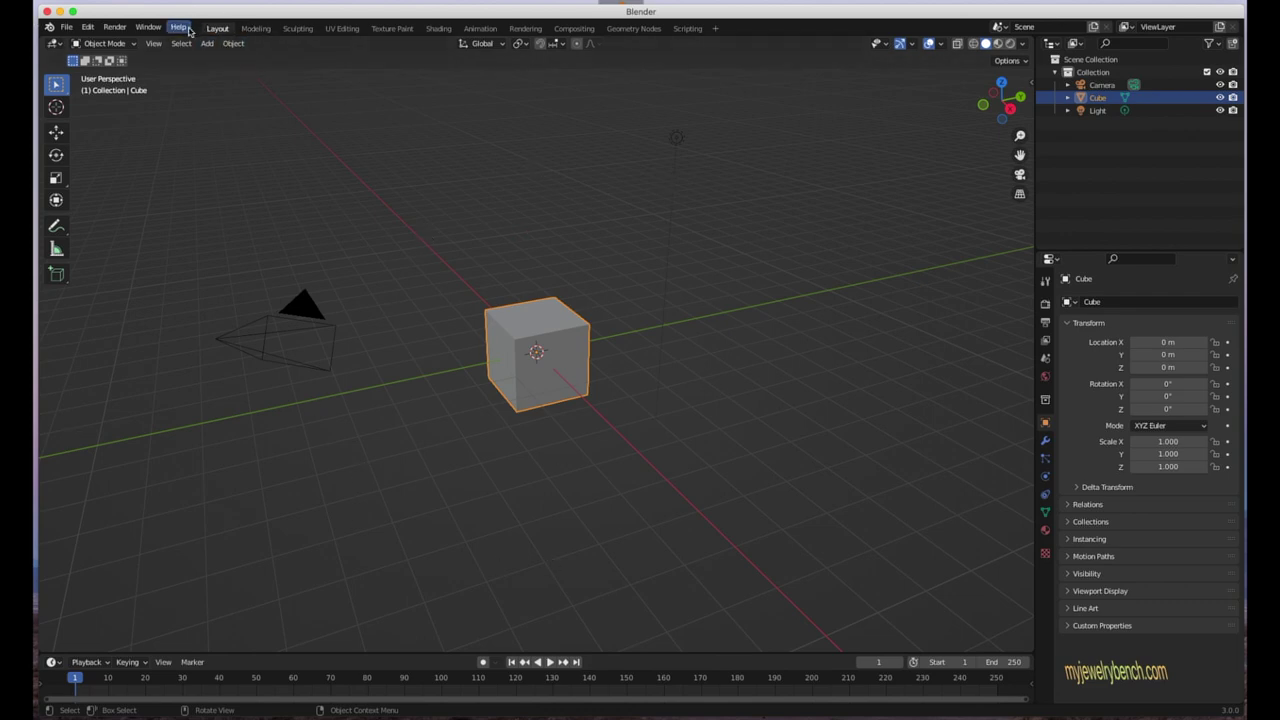
- In the Modeling workspace, widen the toolbar to show tool names, spin the cube's mesh around Z with 12 steps, and return to Object Mode
click(257, 28)
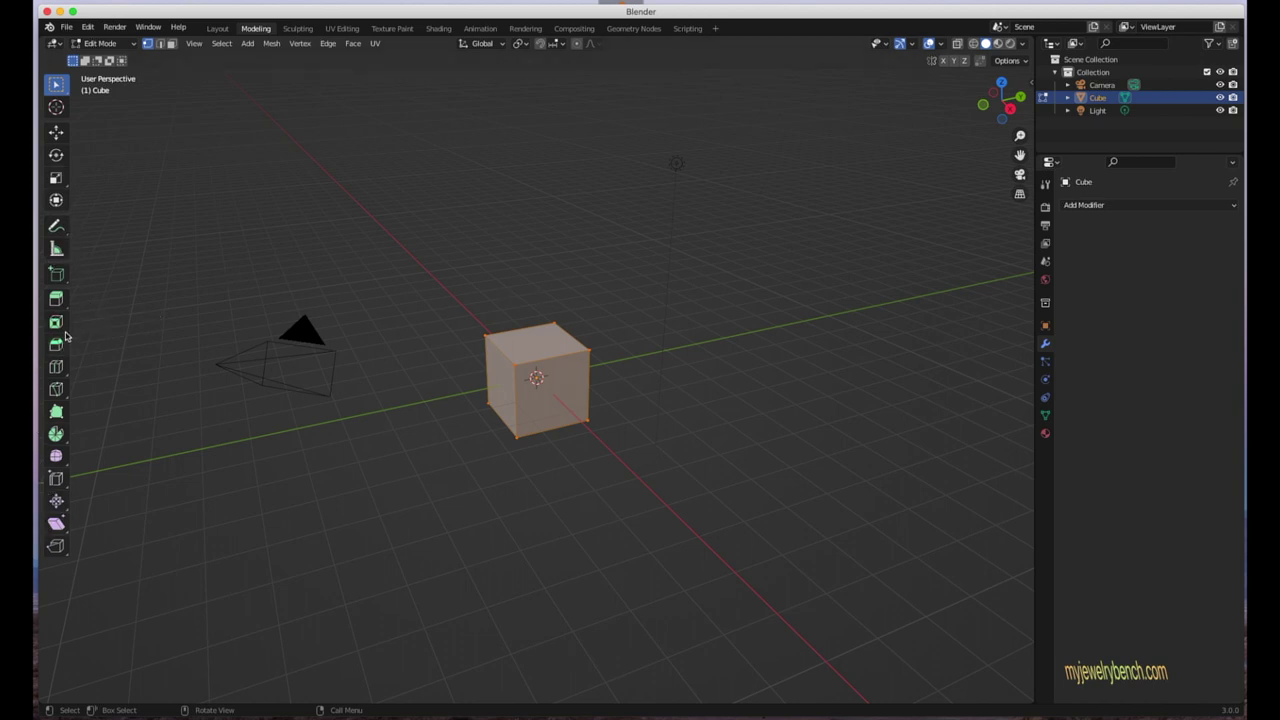
drag(69, 321, 166, 329)
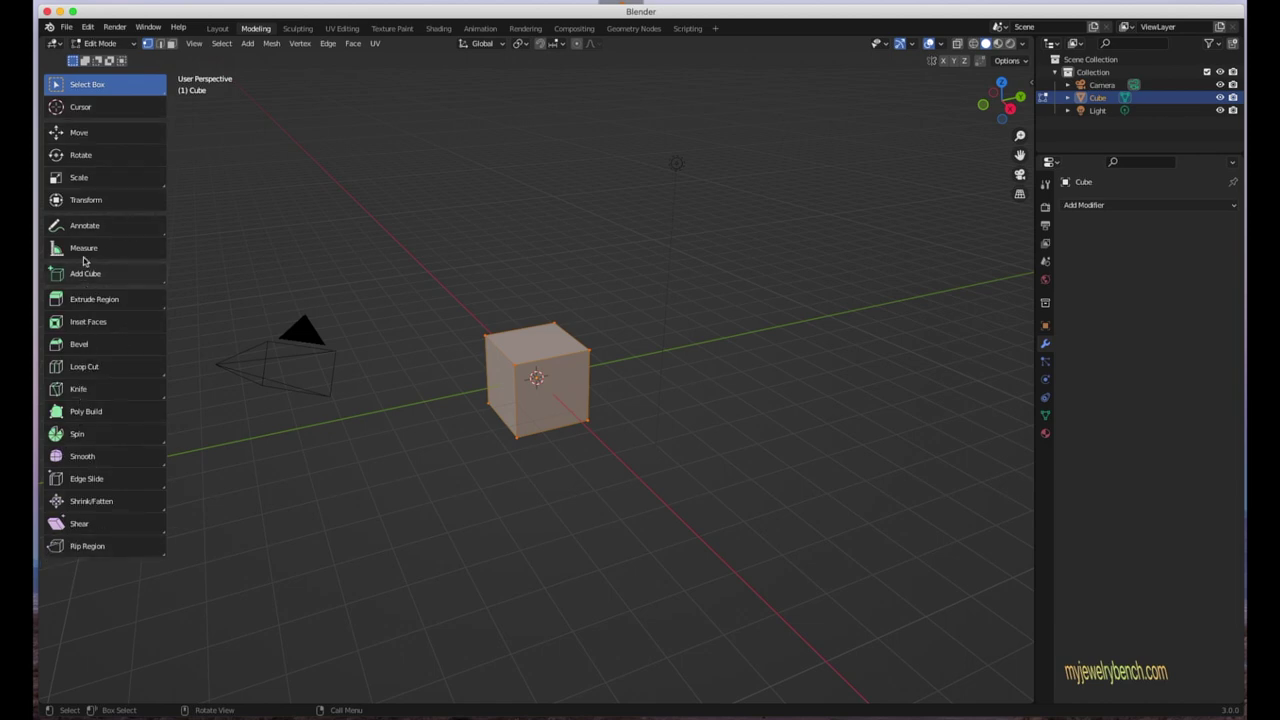
click(76, 435)
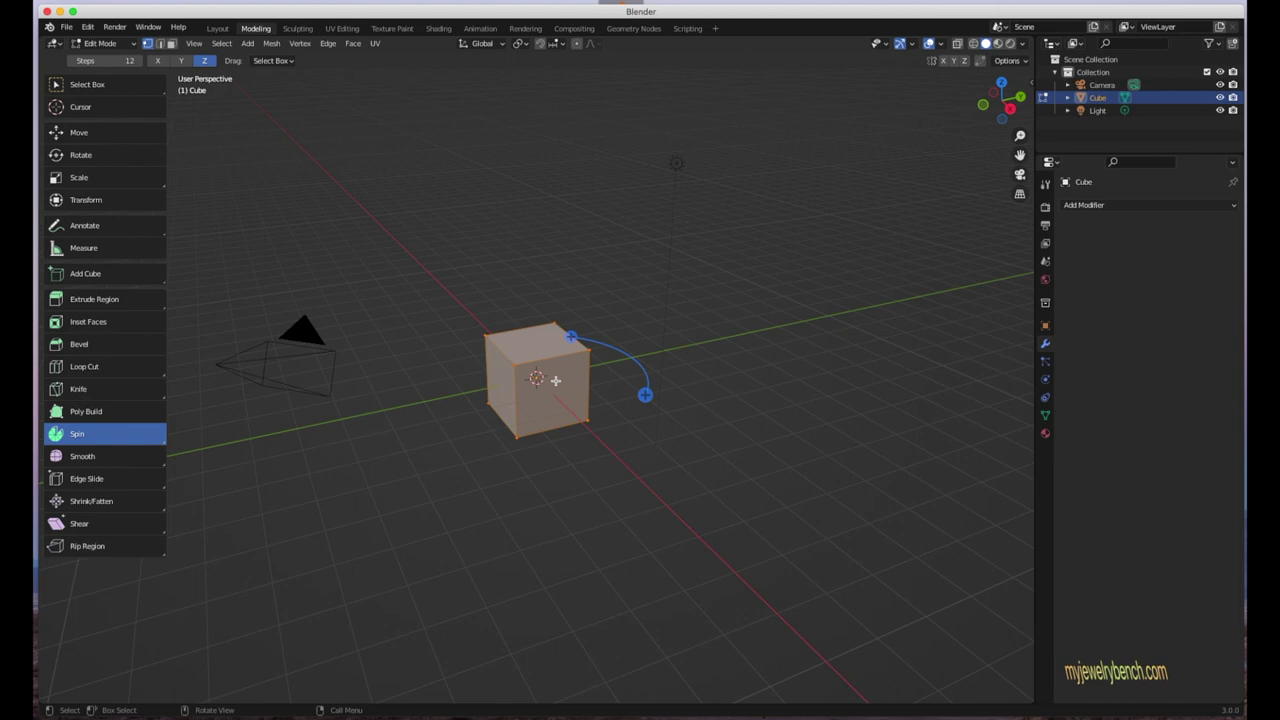
drag(566, 349, 646, 394)
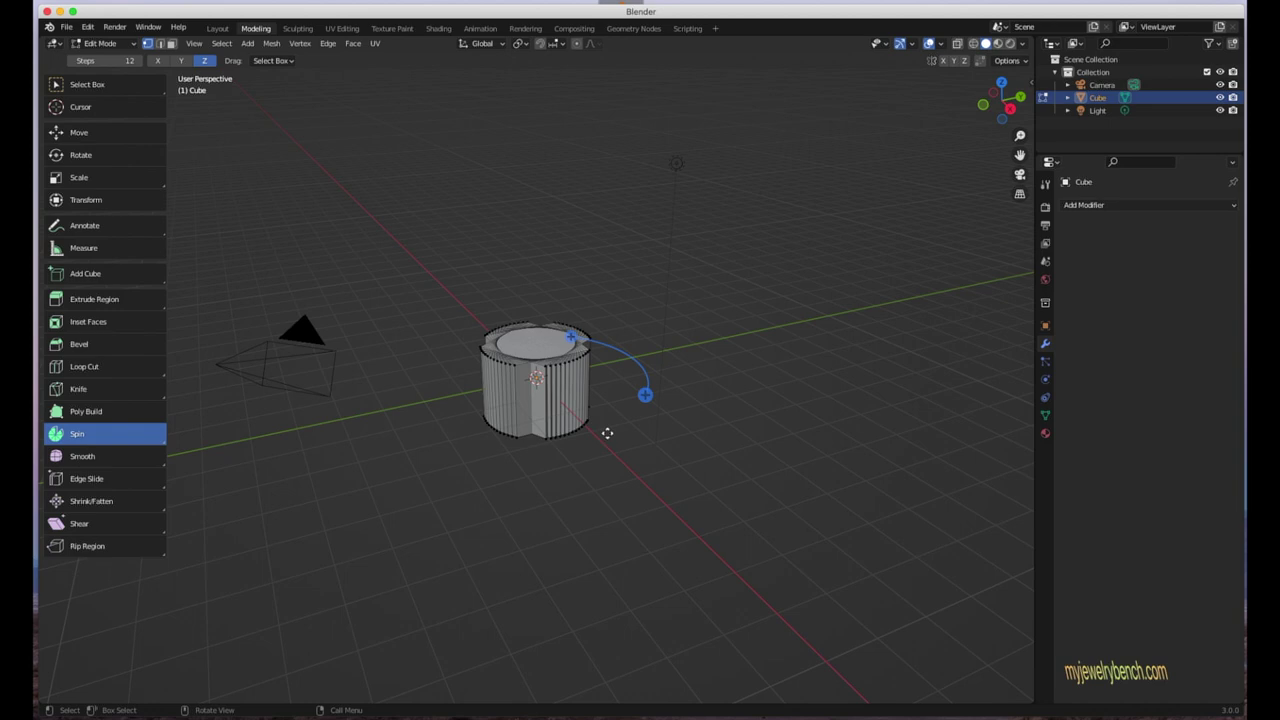
key(Tab)
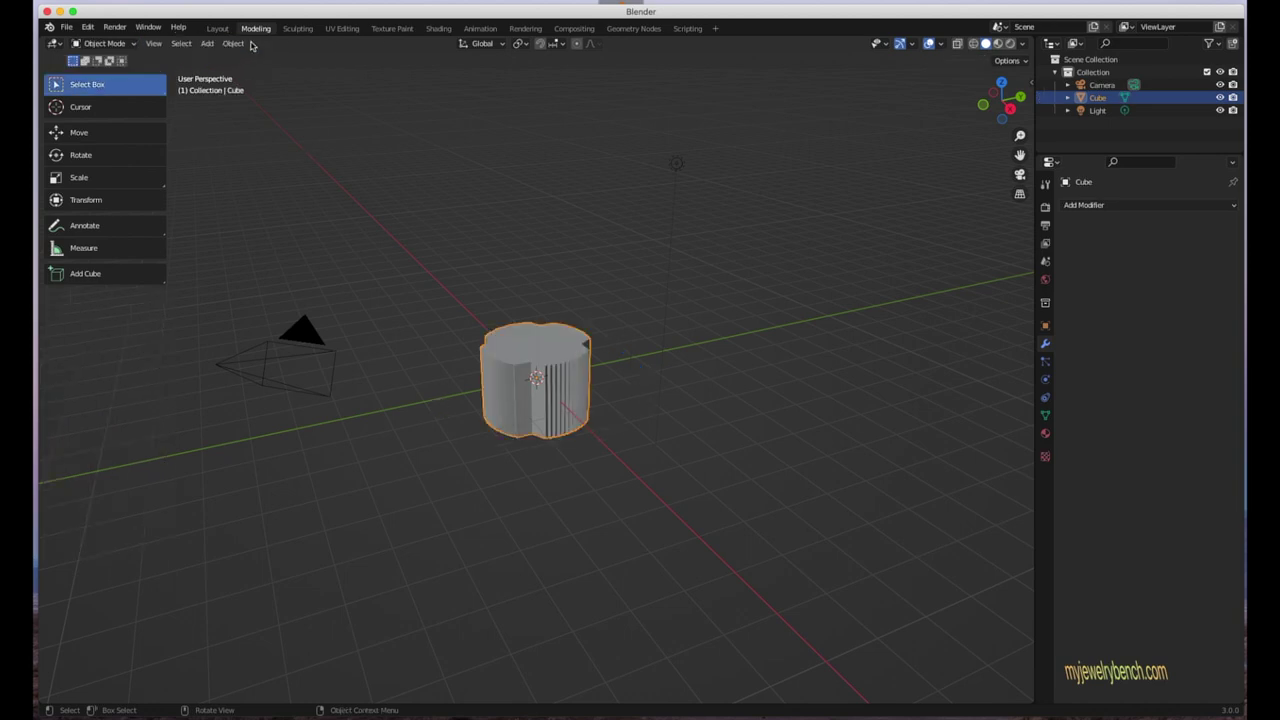
click(256, 219)
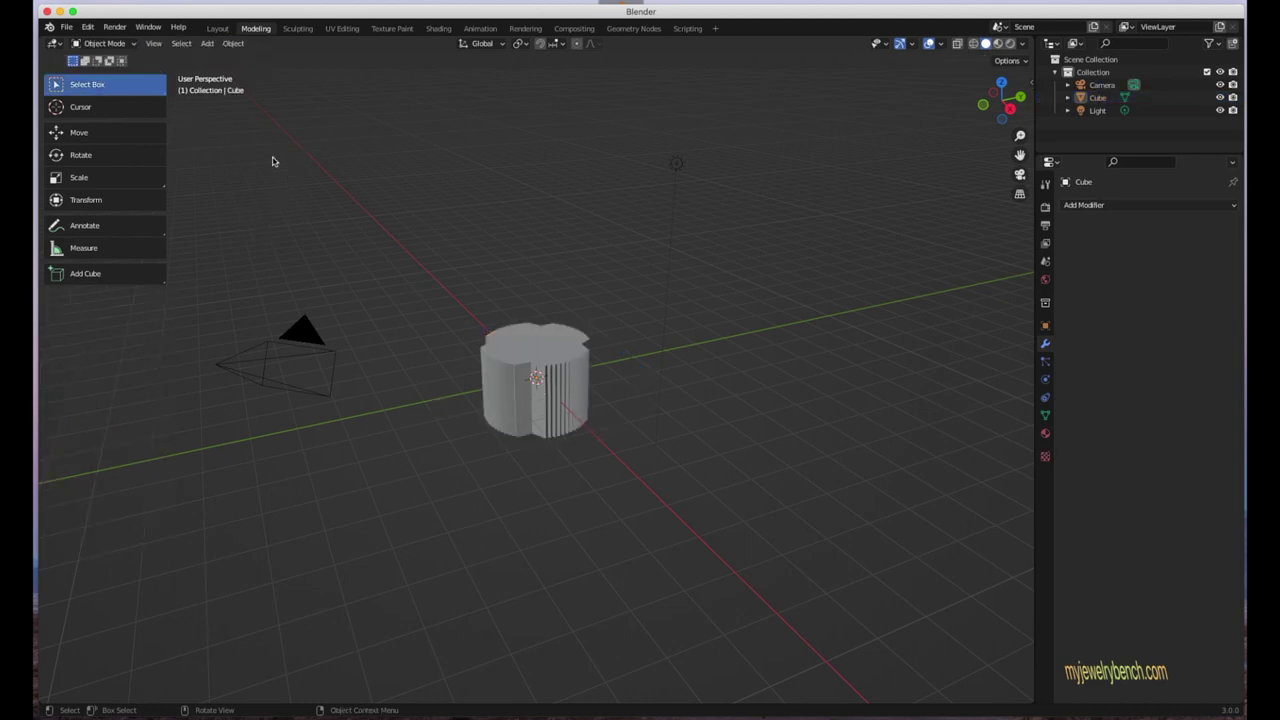
- In the Sculpting workspace, try a Draw stroke on the spun mesh's upper face and select the Clay Strips brush from the named tools
click(297, 29)
middle_drag(480, 345, 543, 300)
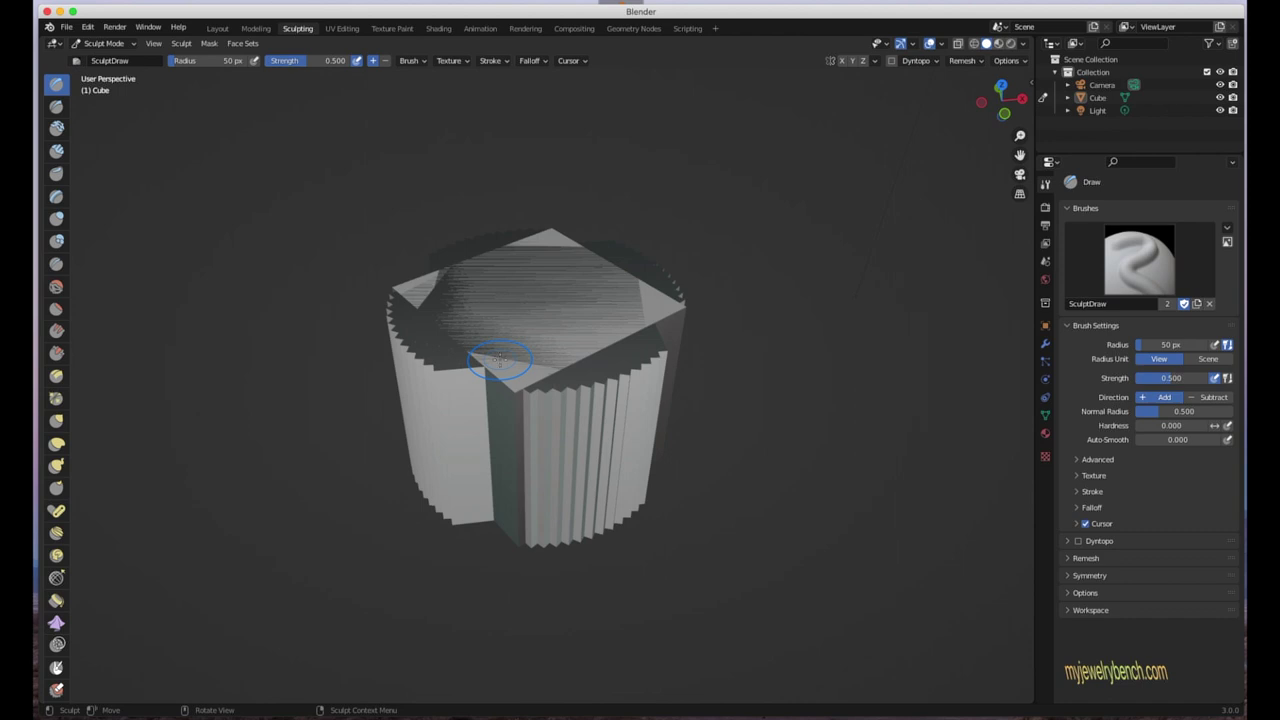
mouse_move(556, 311)
mouse_down()
mouse_move(457, 332)
mouse_move(515, 285)
mouse_up()
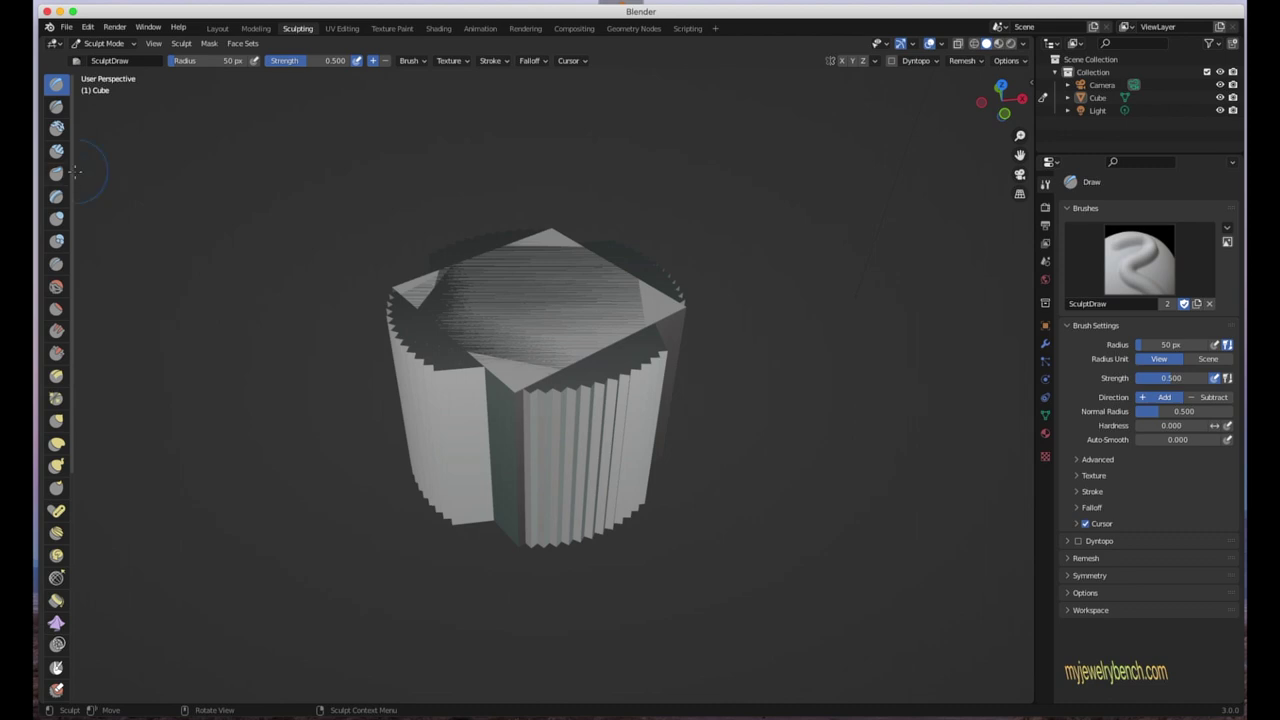
drag(69, 171, 135, 172)
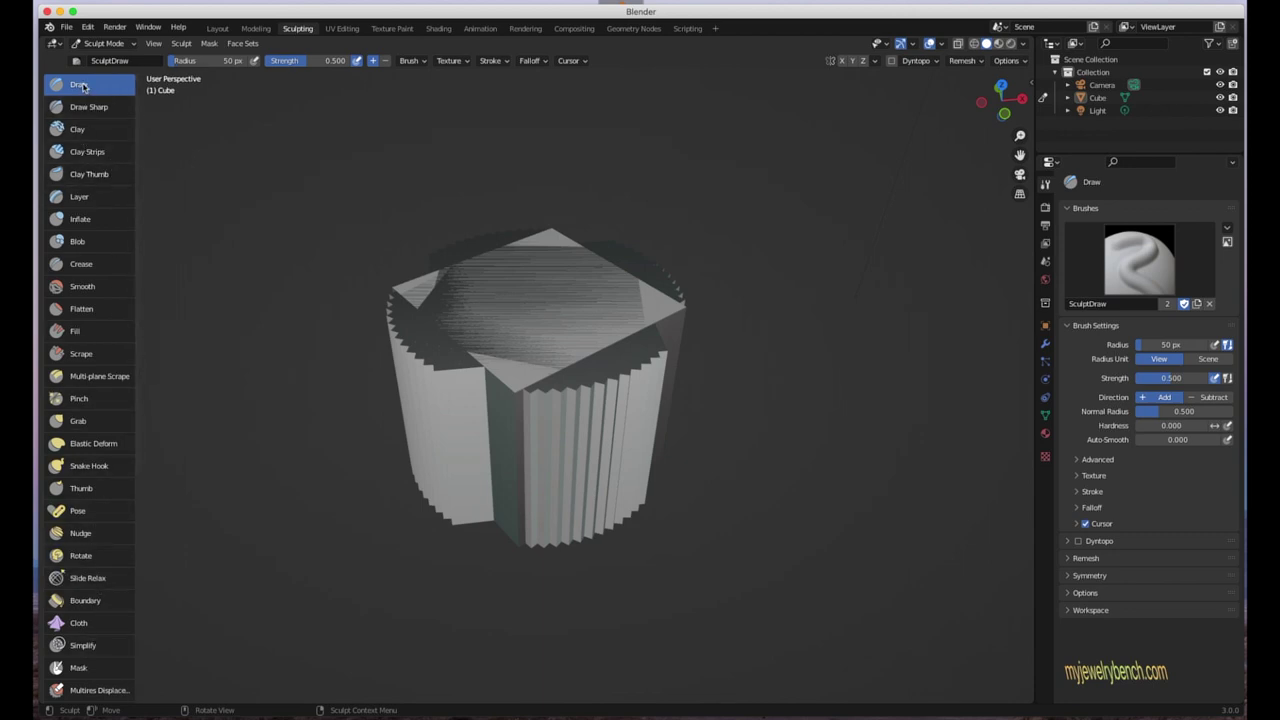
click(86, 155)
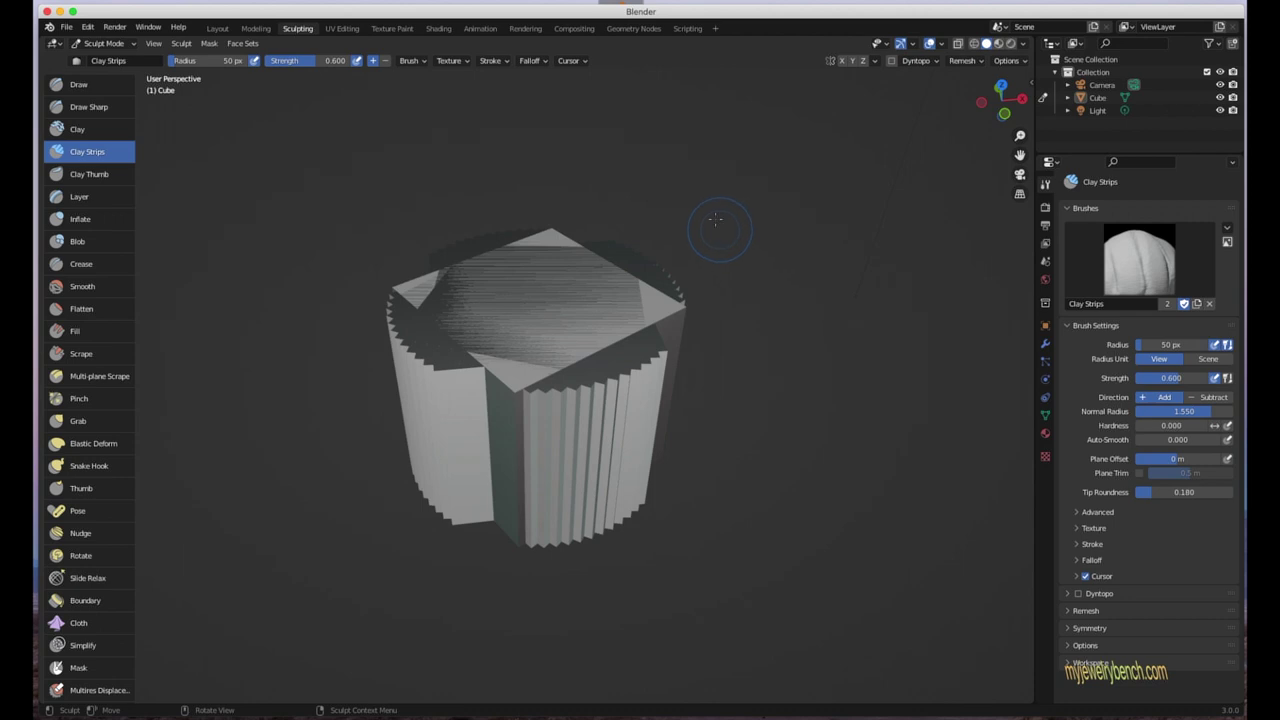
- View the UV Editing workspace, and in Texture Paint set a violet-blue brush color and try painting the spun mesh in Material mode
click(341, 28)
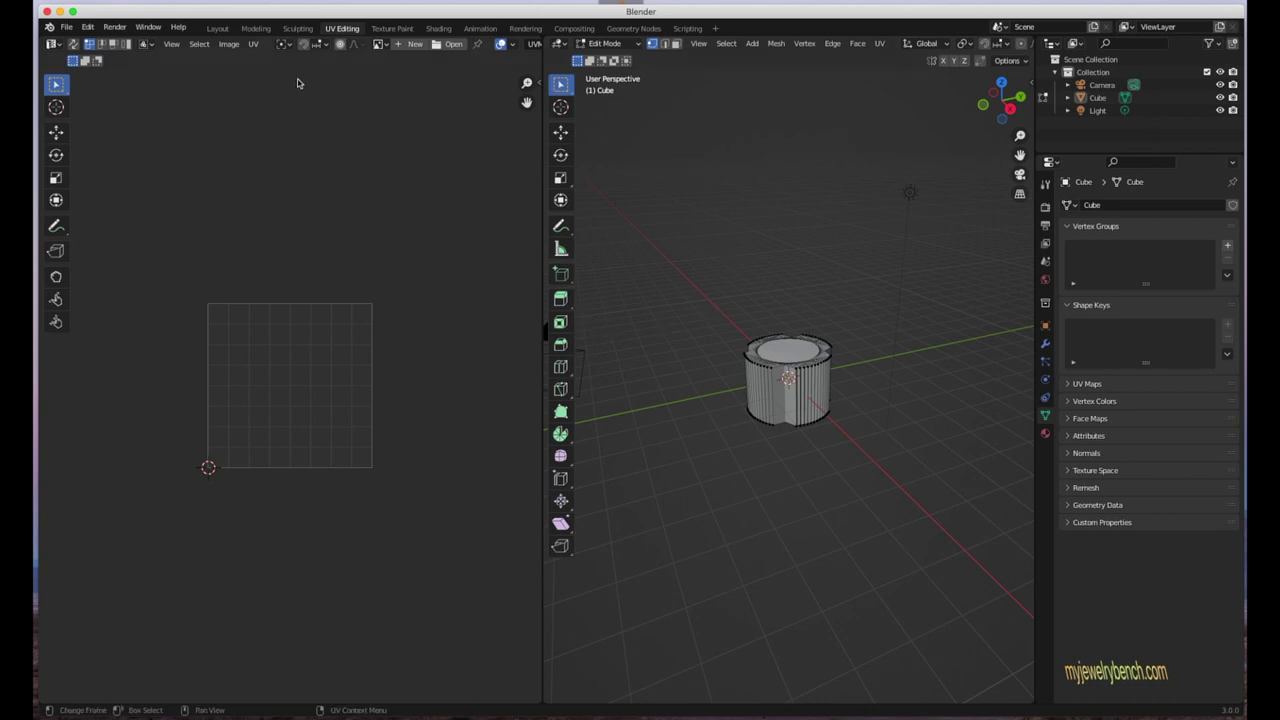
click(388, 28)
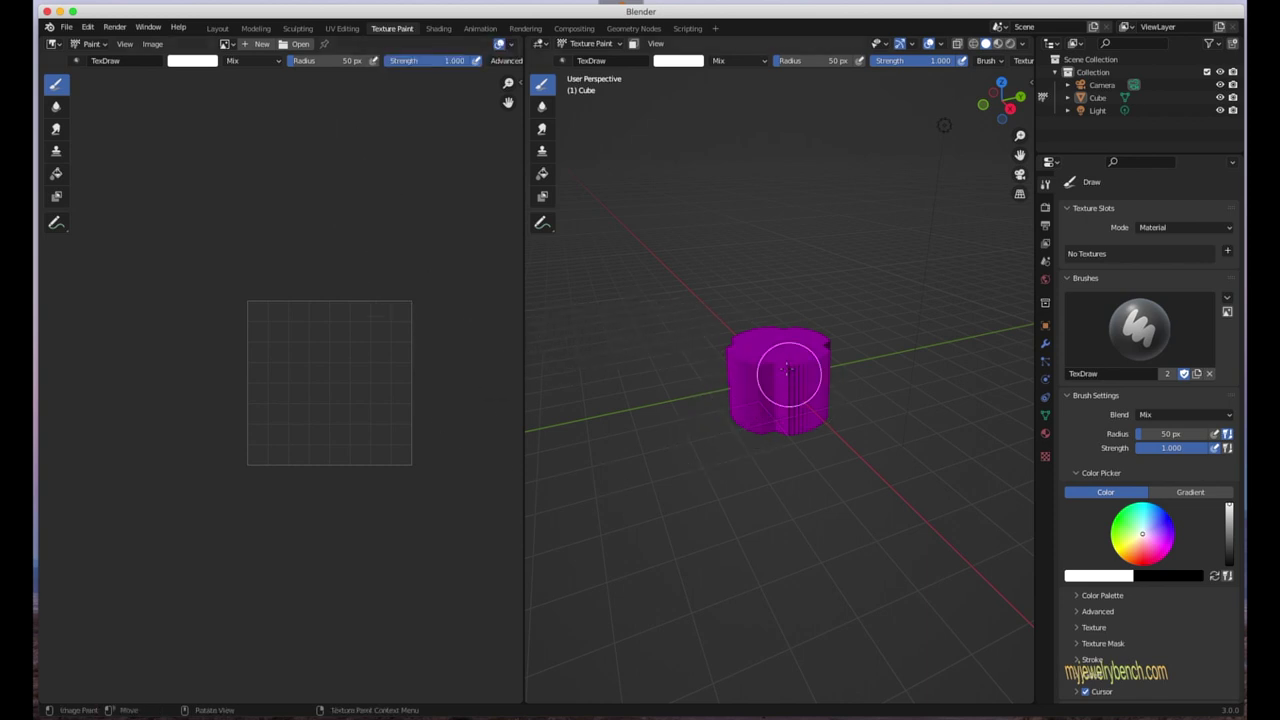
click(1133, 550)
click(1163, 525)
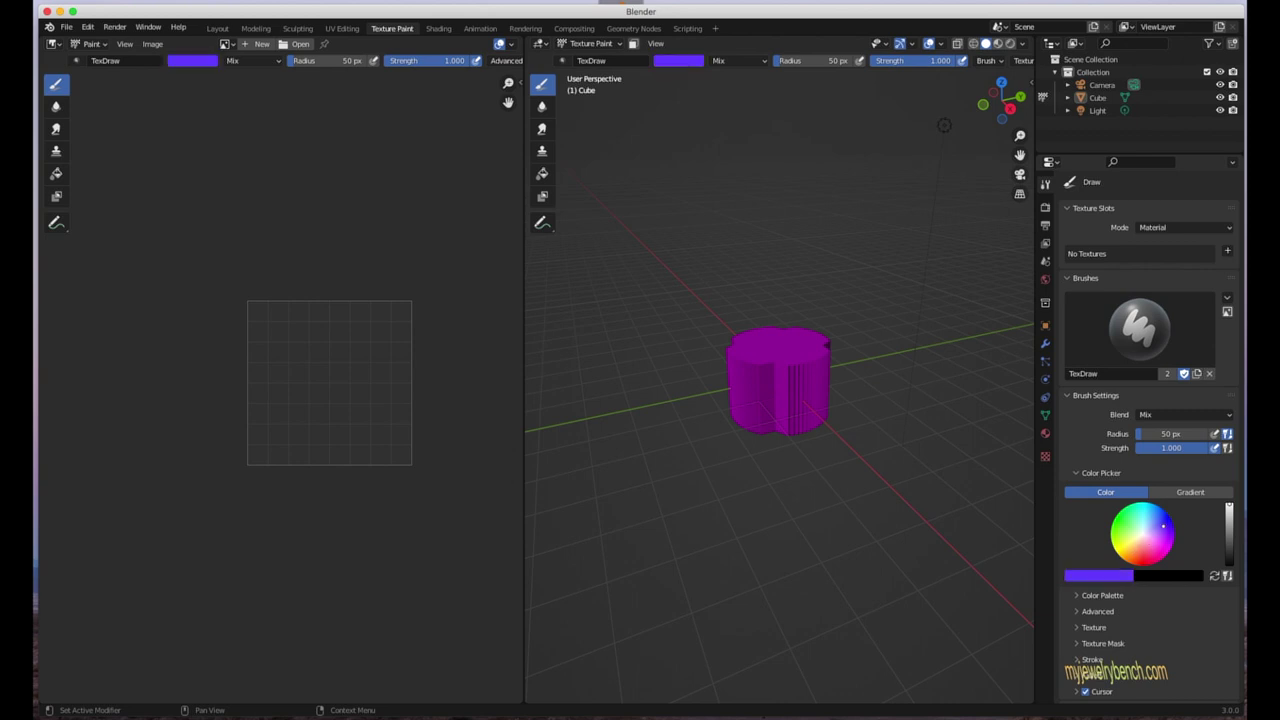
click(798, 374)
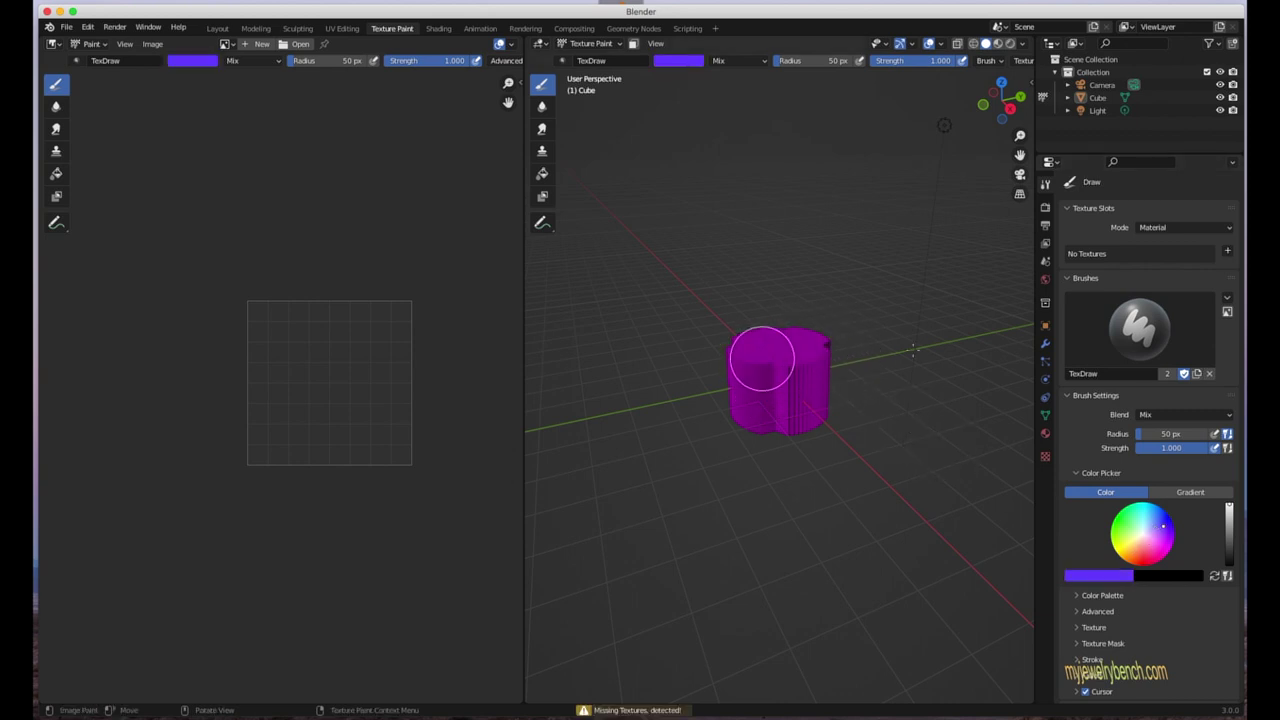
click(1154, 229)
click(1156, 232)
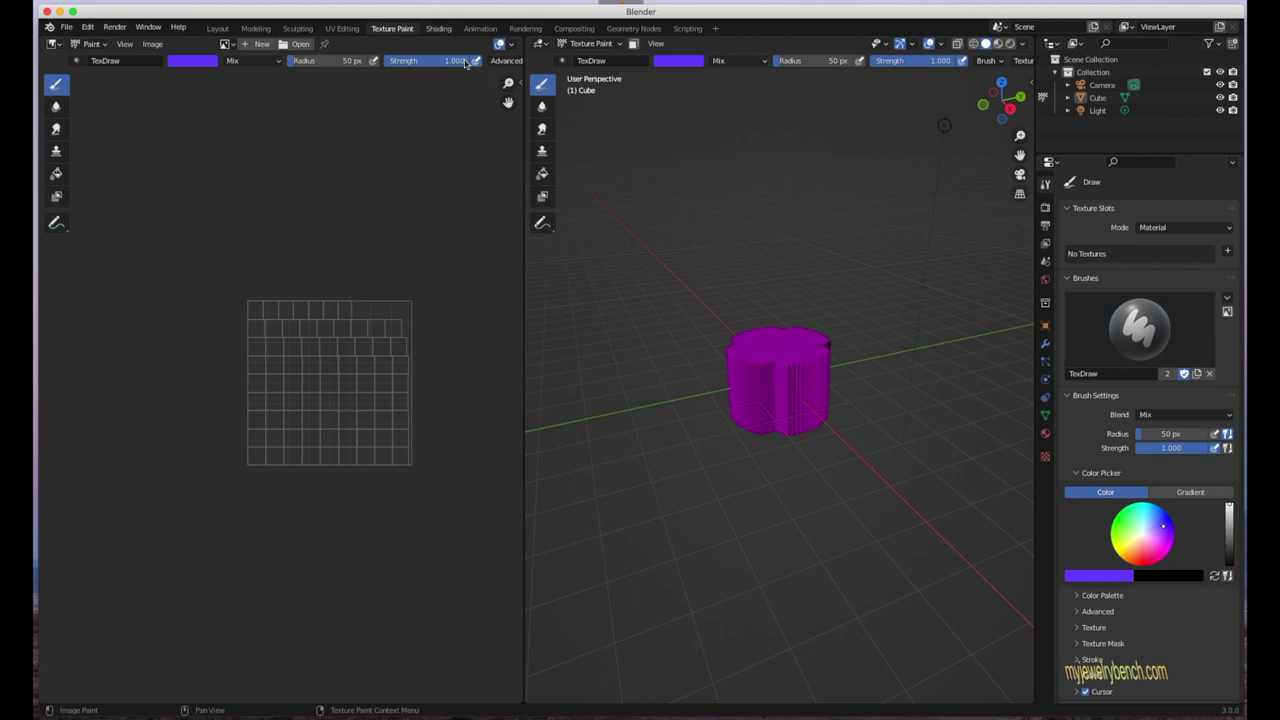
- Examine the material nodes in the Shading workspace, and view the Animation and Rendering workspaces
click(446, 30)
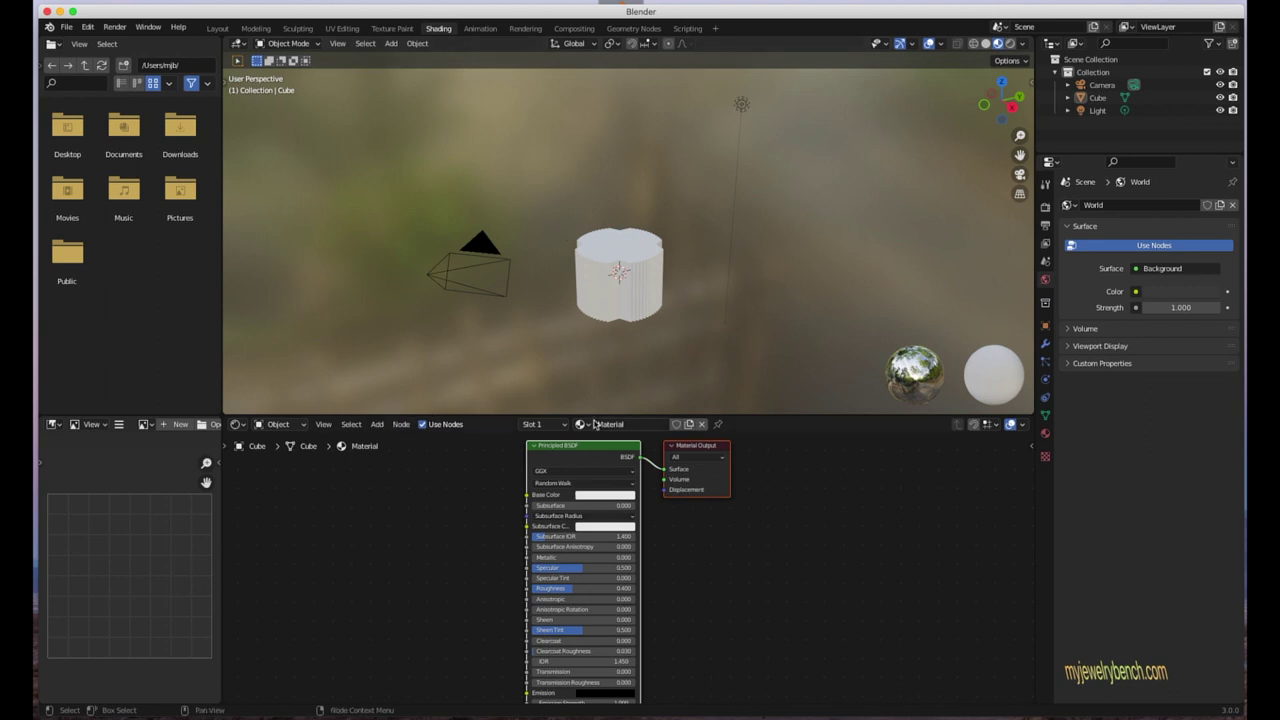
scroll(672, 439, down, 1)
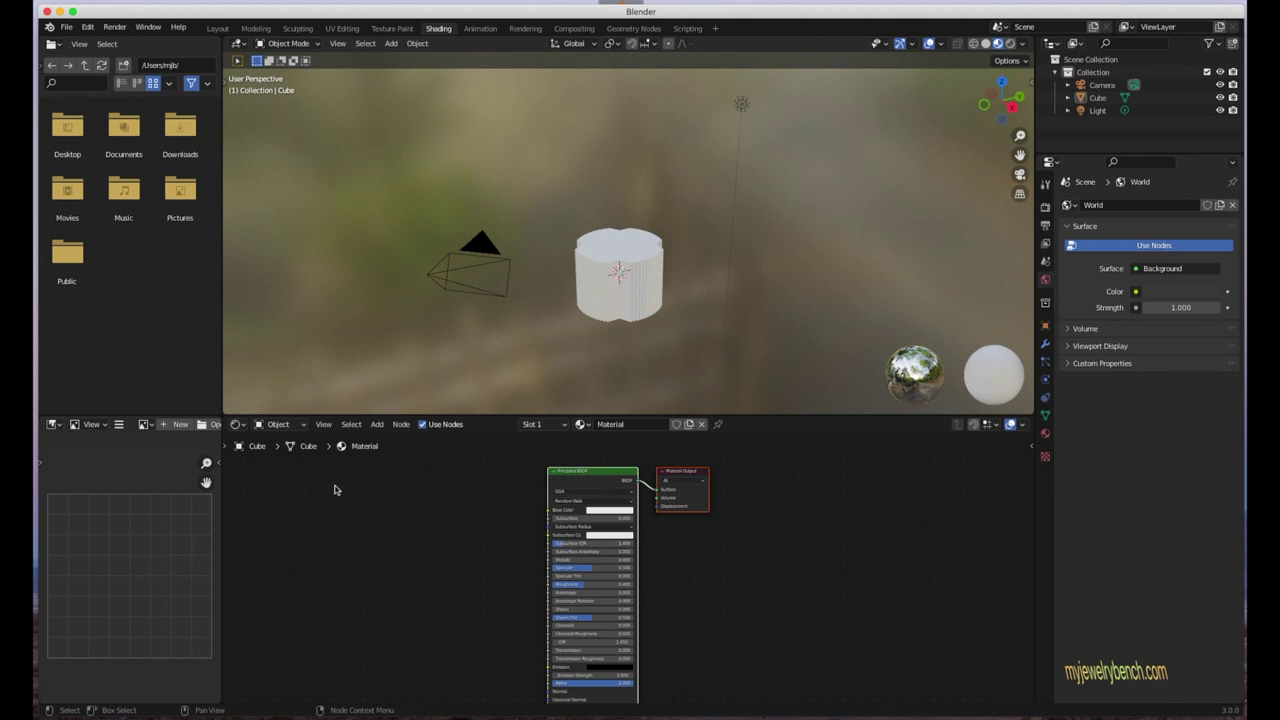
scroll(570, 566, up, 2)
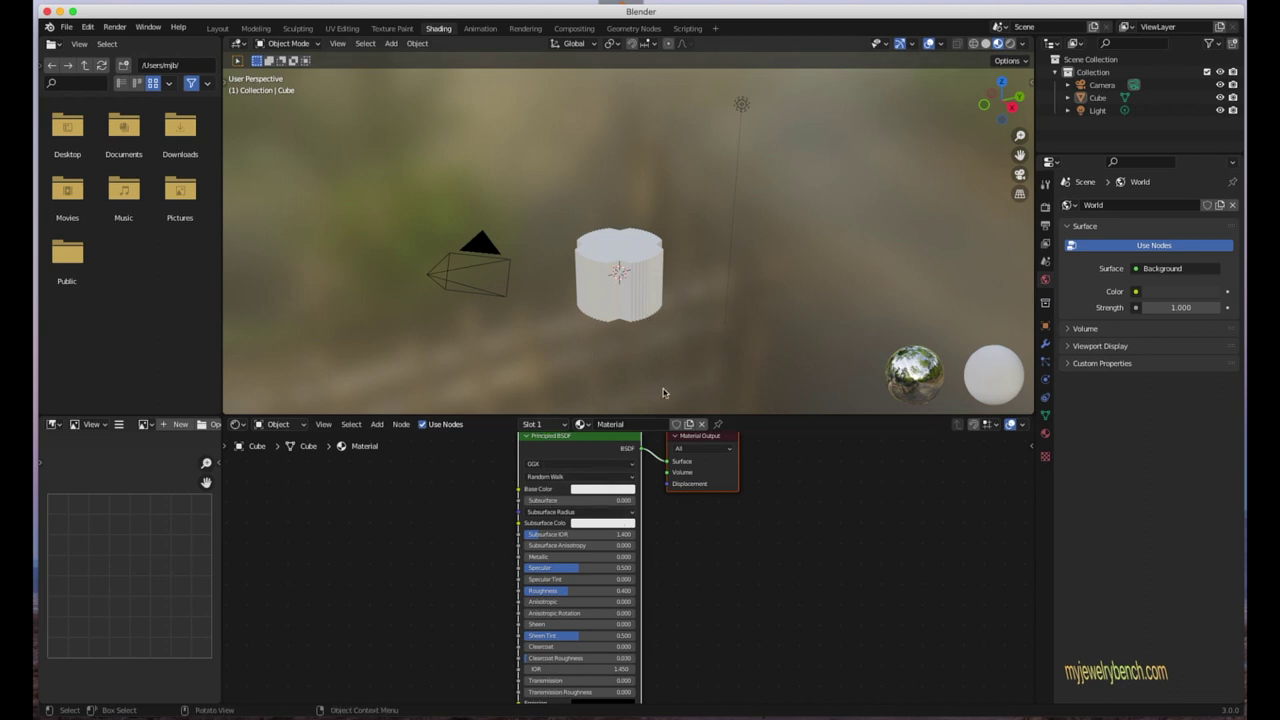
click(480, 28)
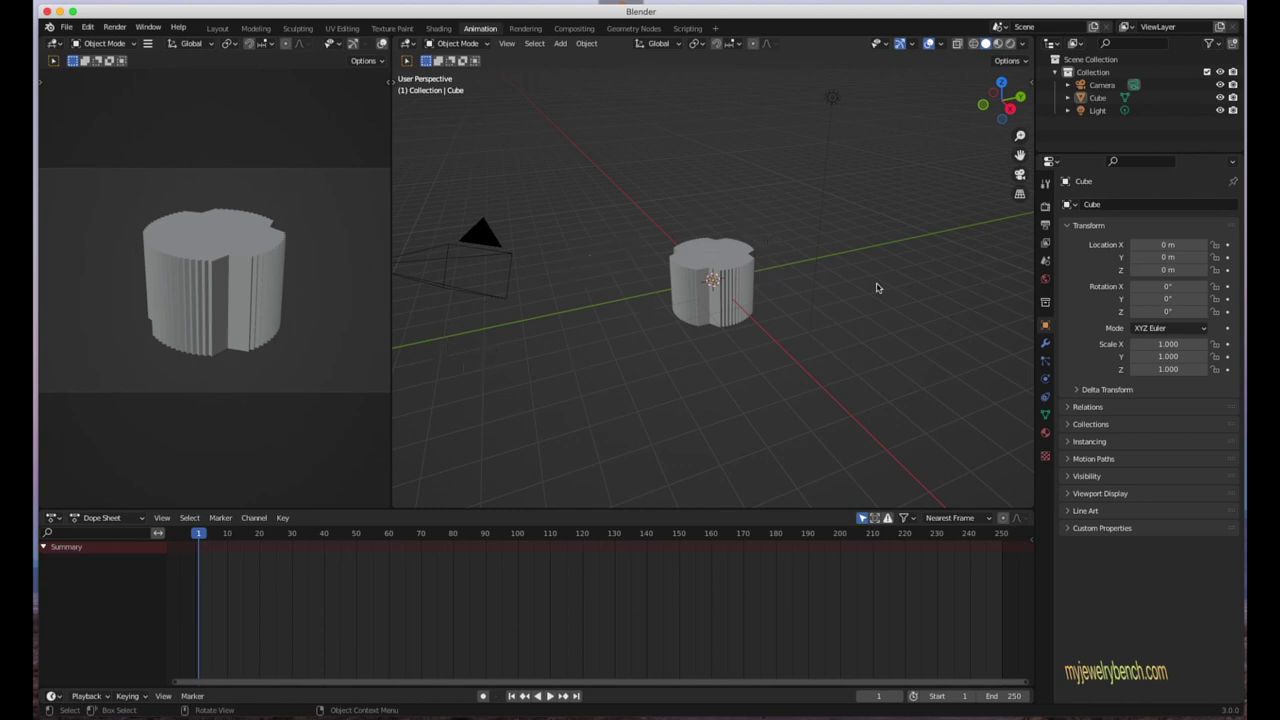
click(527, 29)
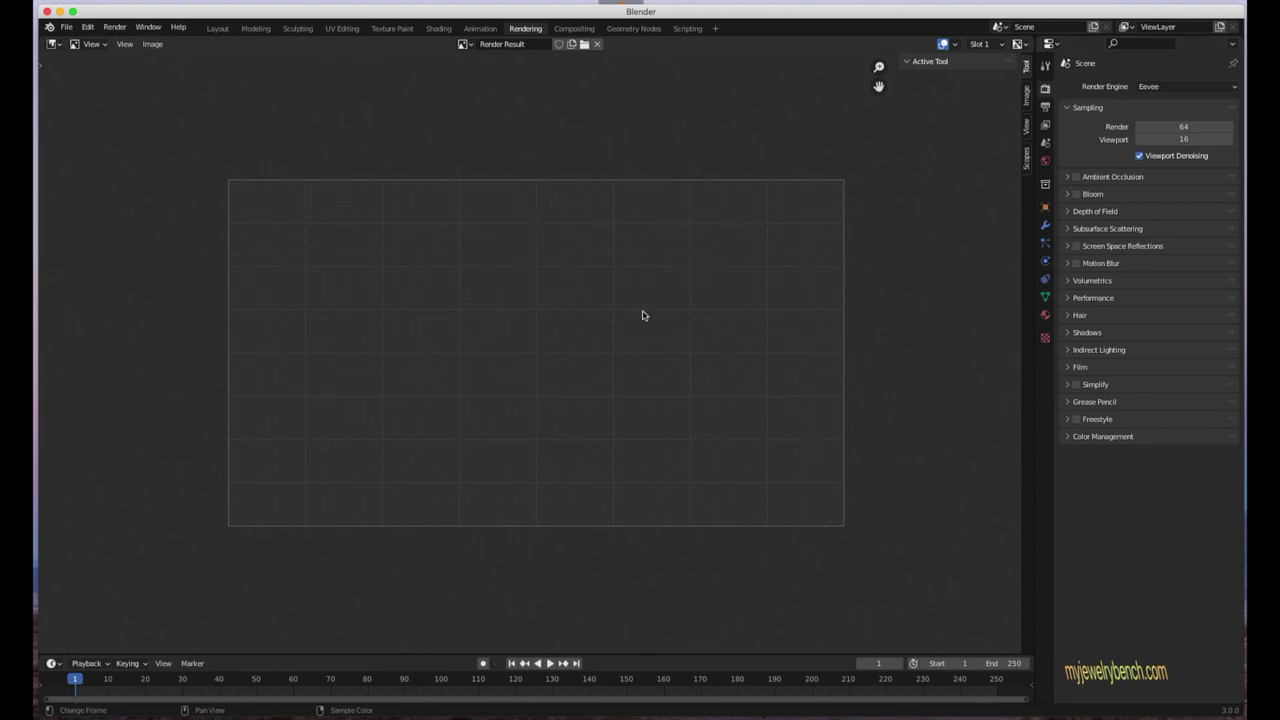
- Return to the Layout workspace, add a UV sphere at the origin, and scale it uniformly to about -6.87
click(218, 28)
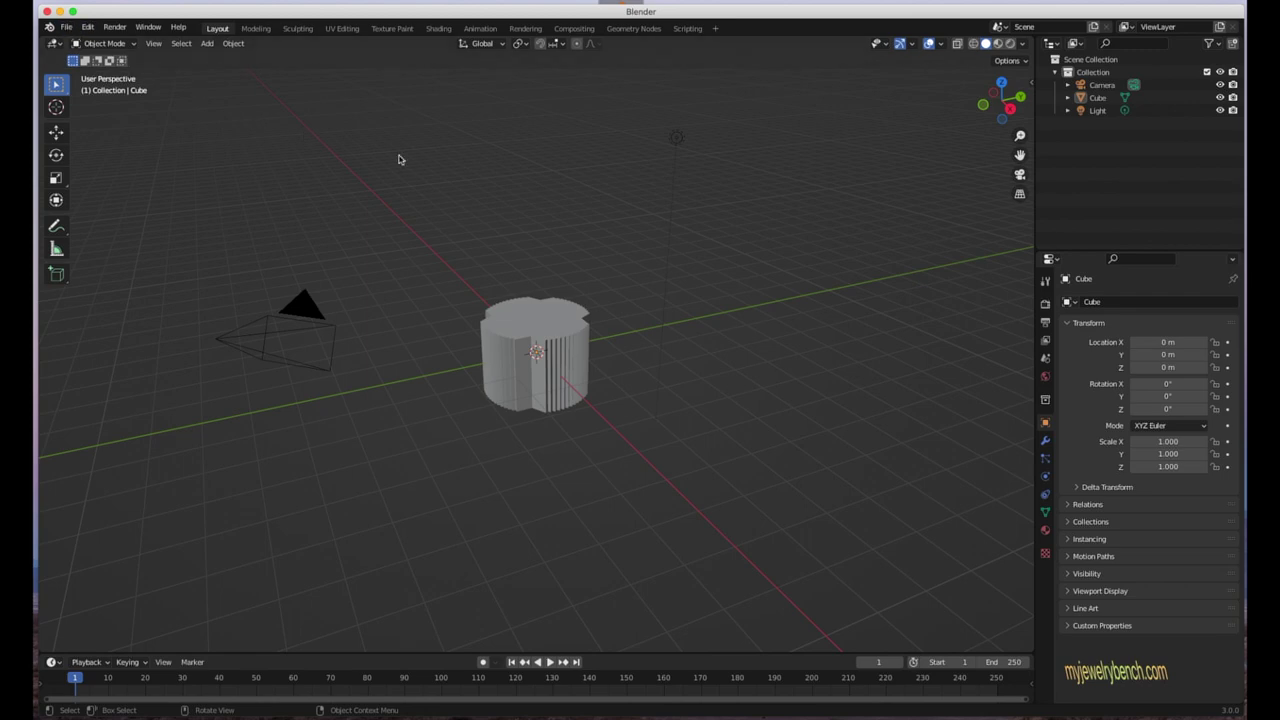
key(shift+a)
mouse_move(441, 255)
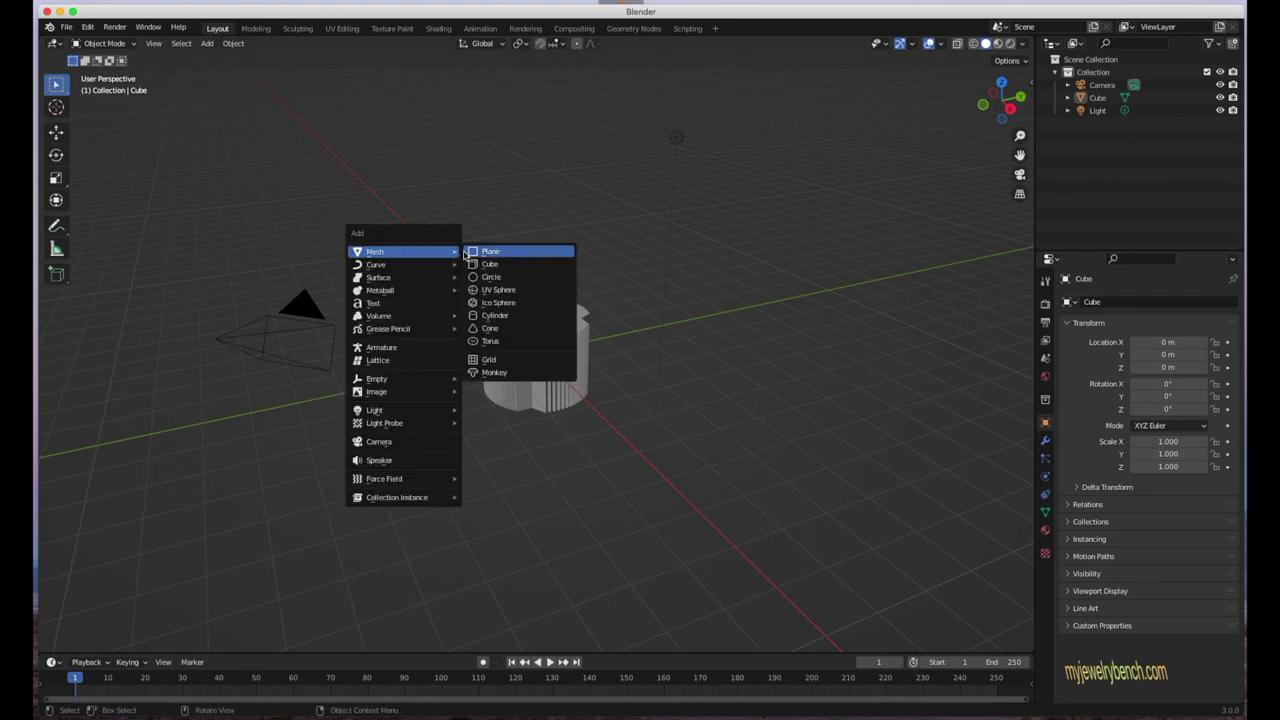
click(500, 290)
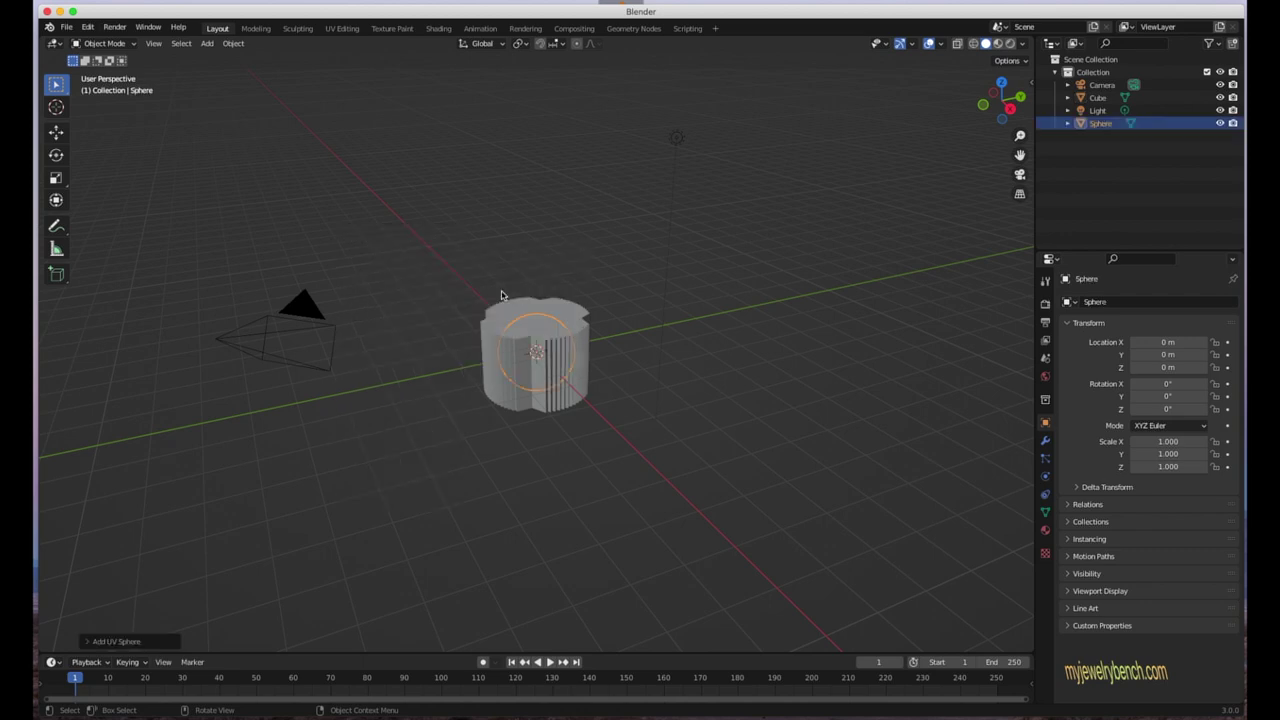
key(s)
click(643, 400)
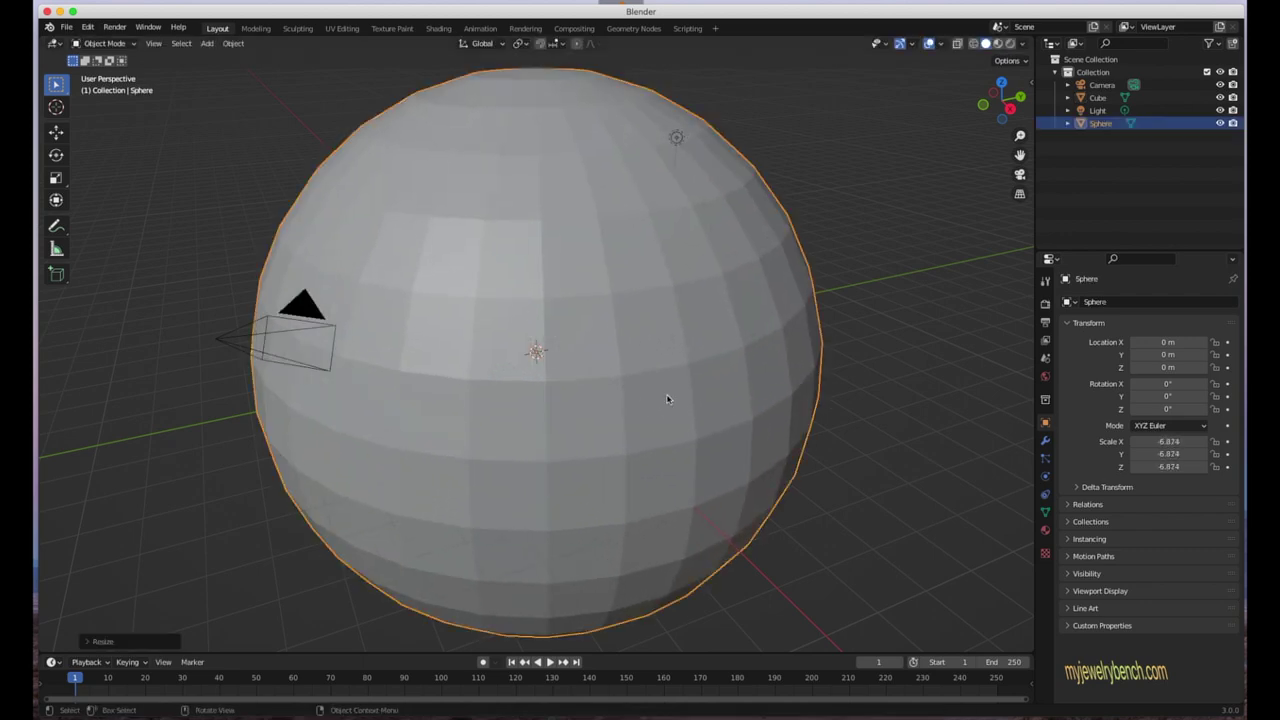
- Create a new material for the sphere and set its base color to blue with a hue of about 0.624
click(1045, 530)
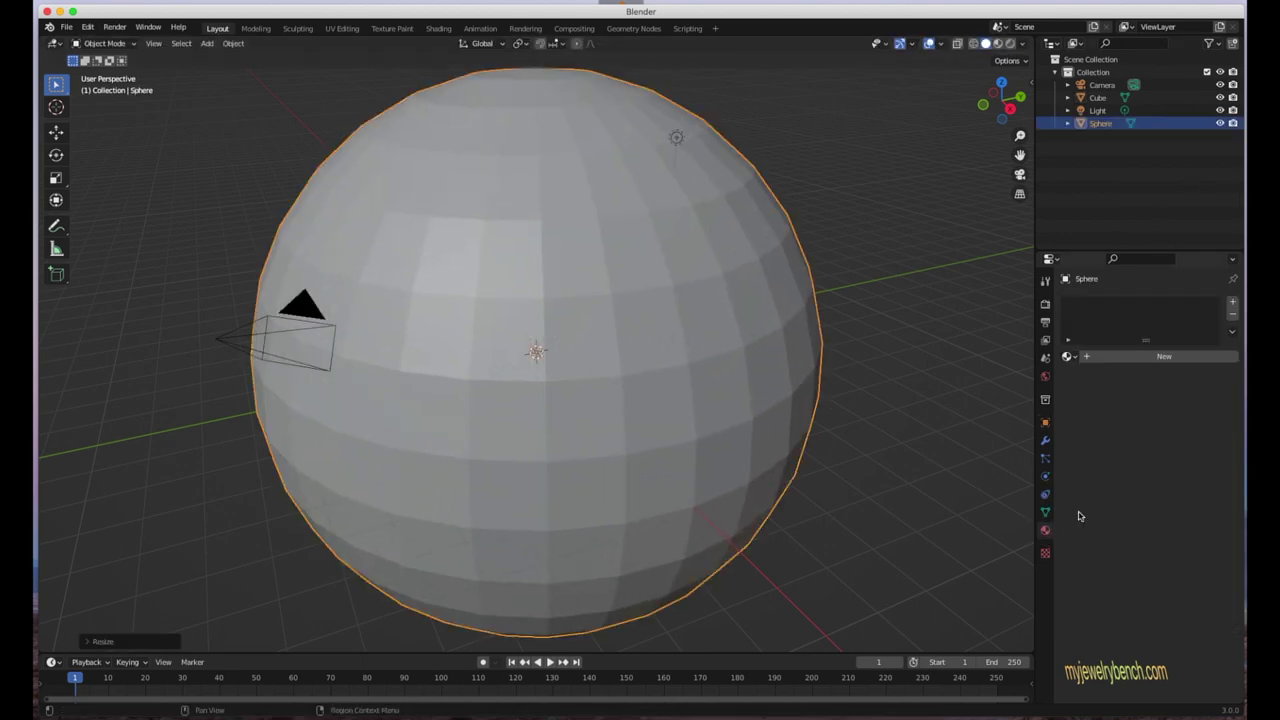
click(1139, 358)
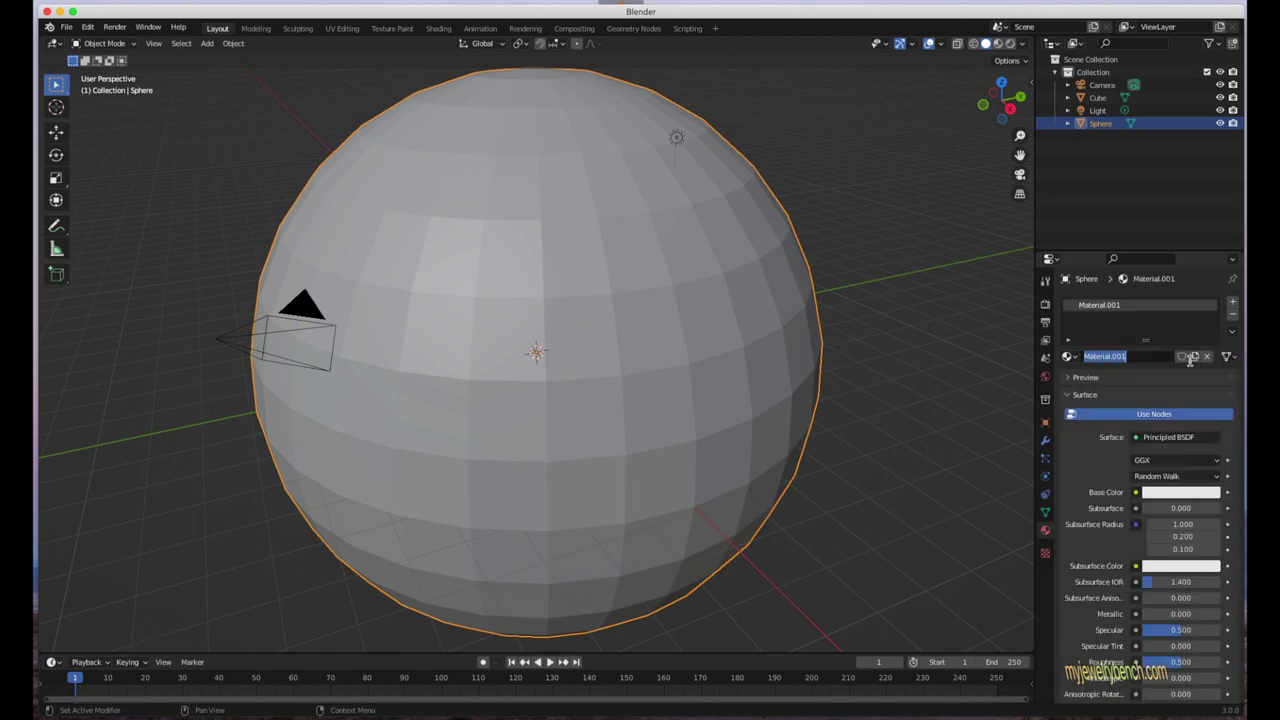
click(1187, 493)
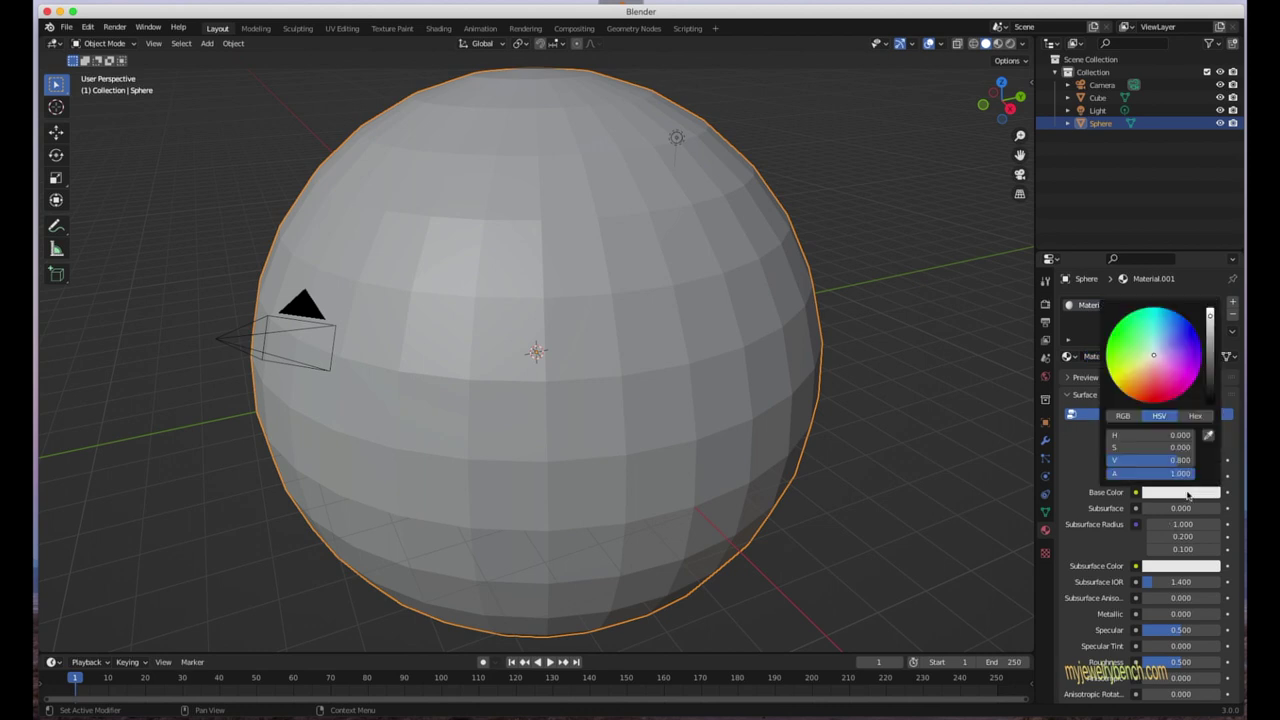
click(1174, 336)
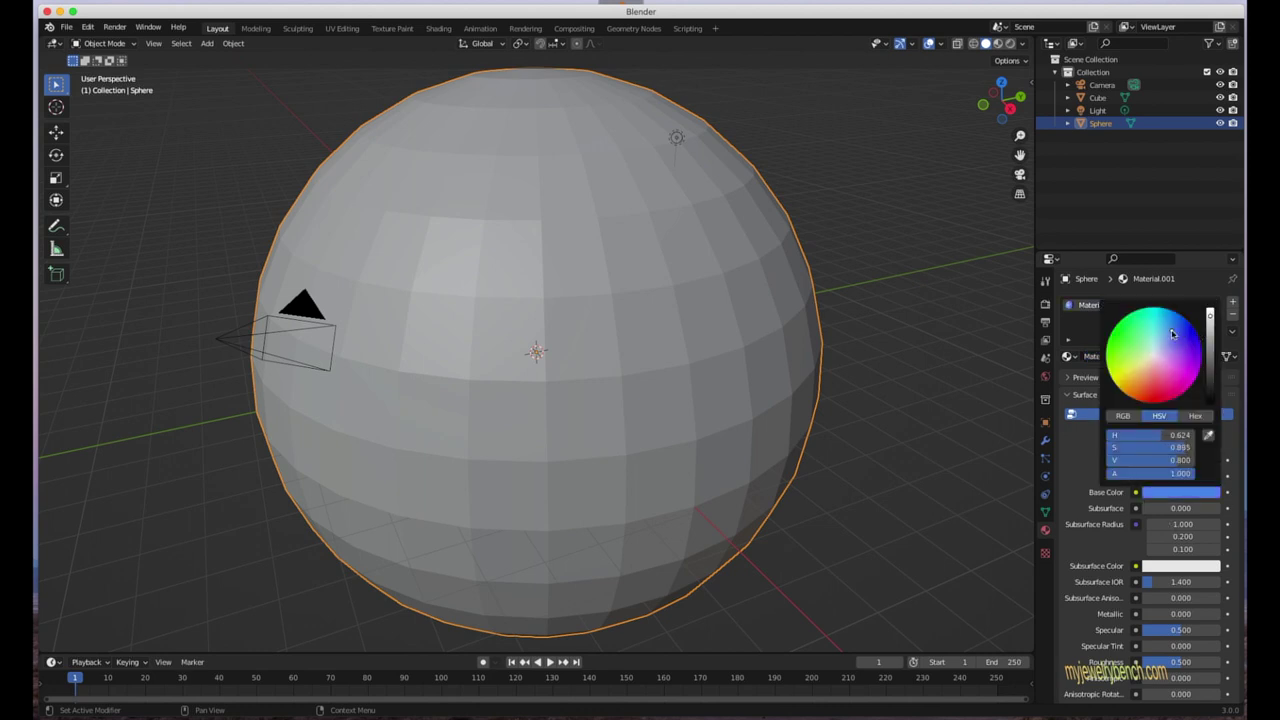
- Set the sphere material's Metallic to 1.000 and Roughness to about 0.037, and show the viewport in Material Preview shading
scroll(1162, 595, down, 2)
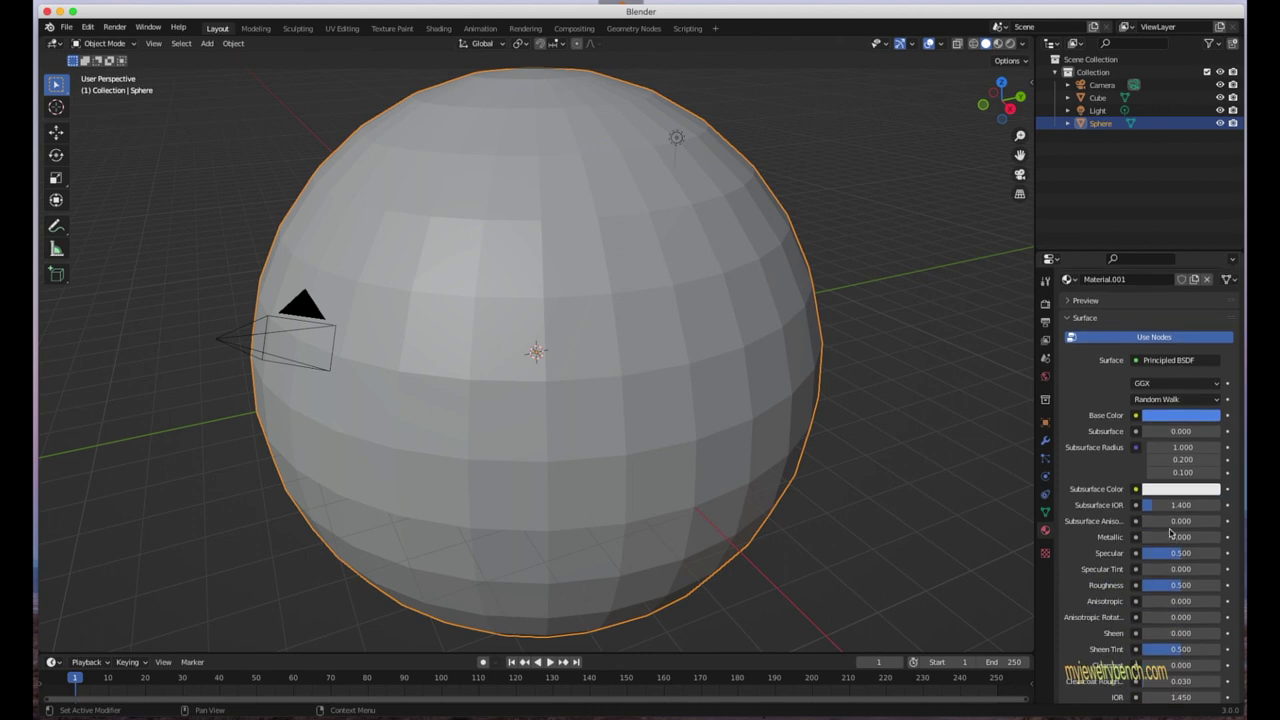
drag(1150, 540, 1225, 540)
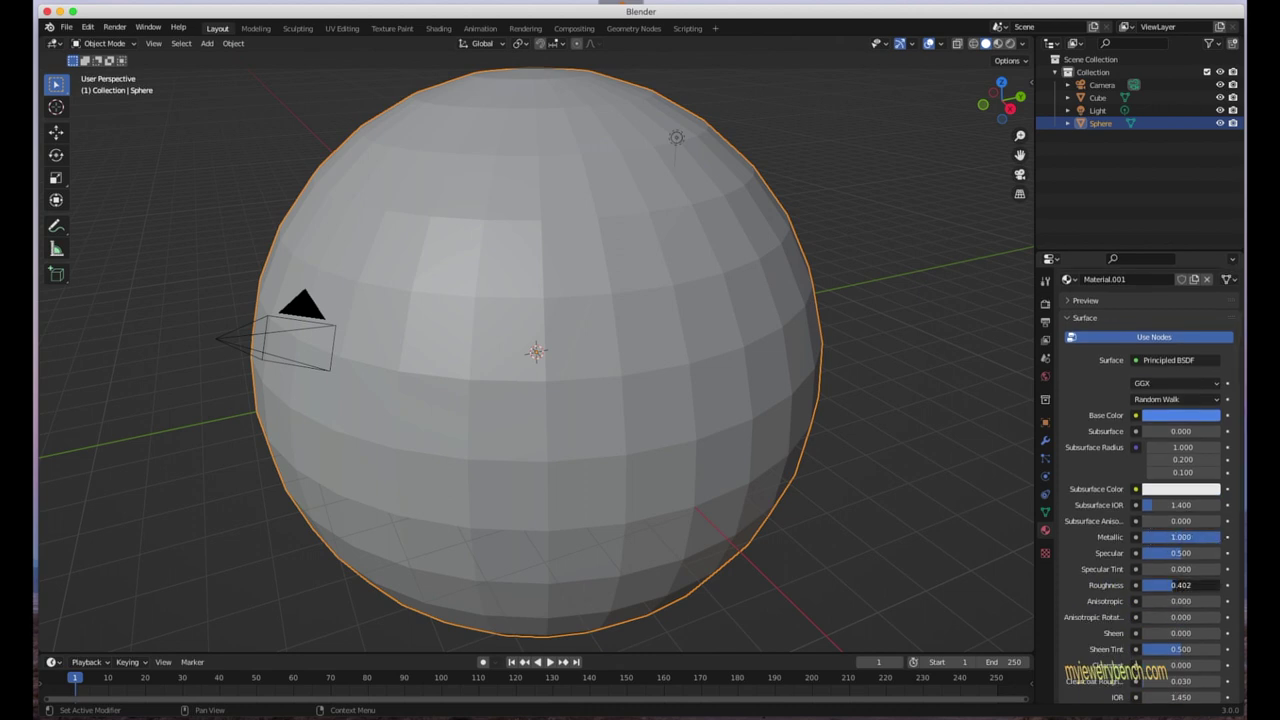
drag(1174, 585, 1145, 585)
click(997, 44)
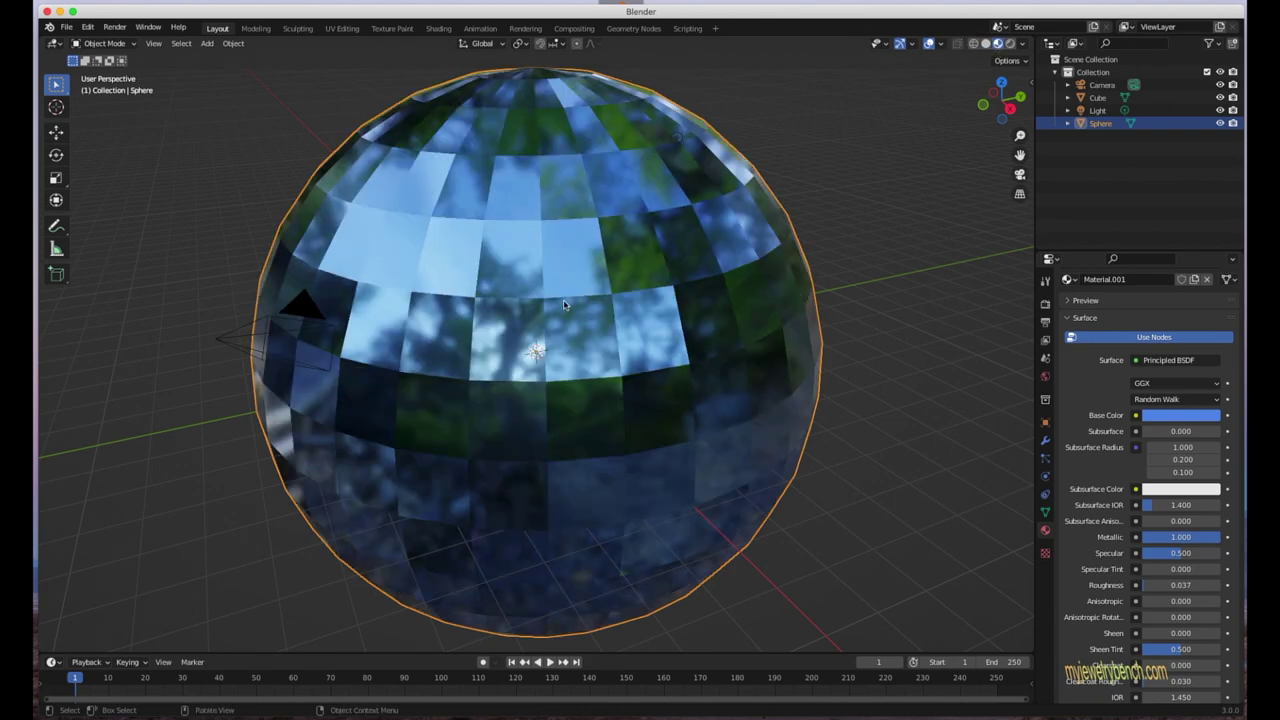
scroll(537, 325, down, 1)
- View the Rendering, Compositing, Geometry Nodes and Scripting workspaces one after another
click(525, 28)
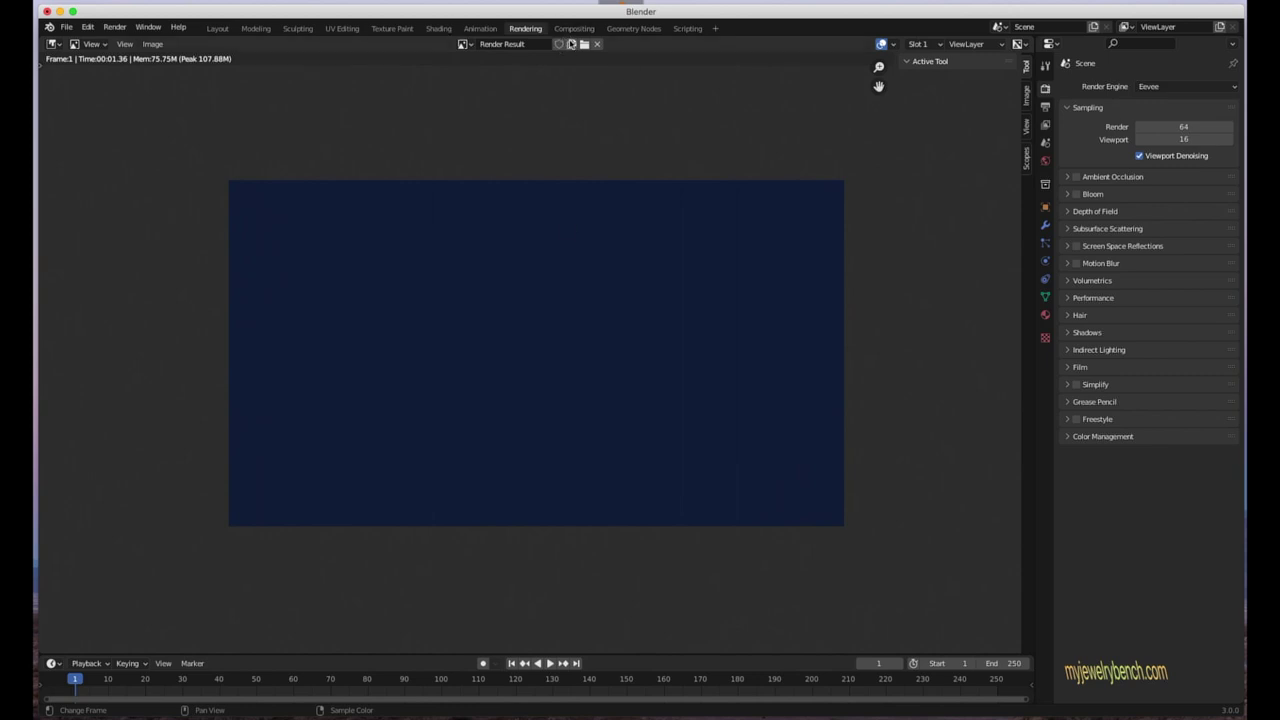
click(574, 28)
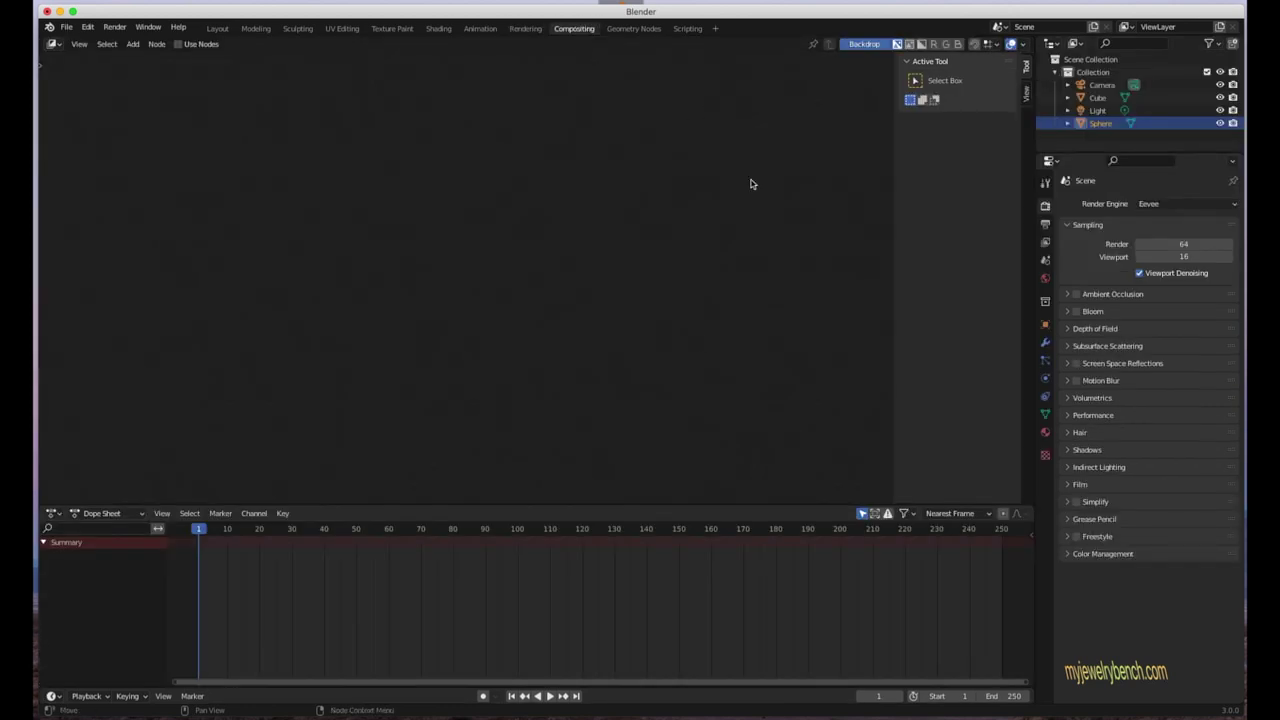
click(624, 32)
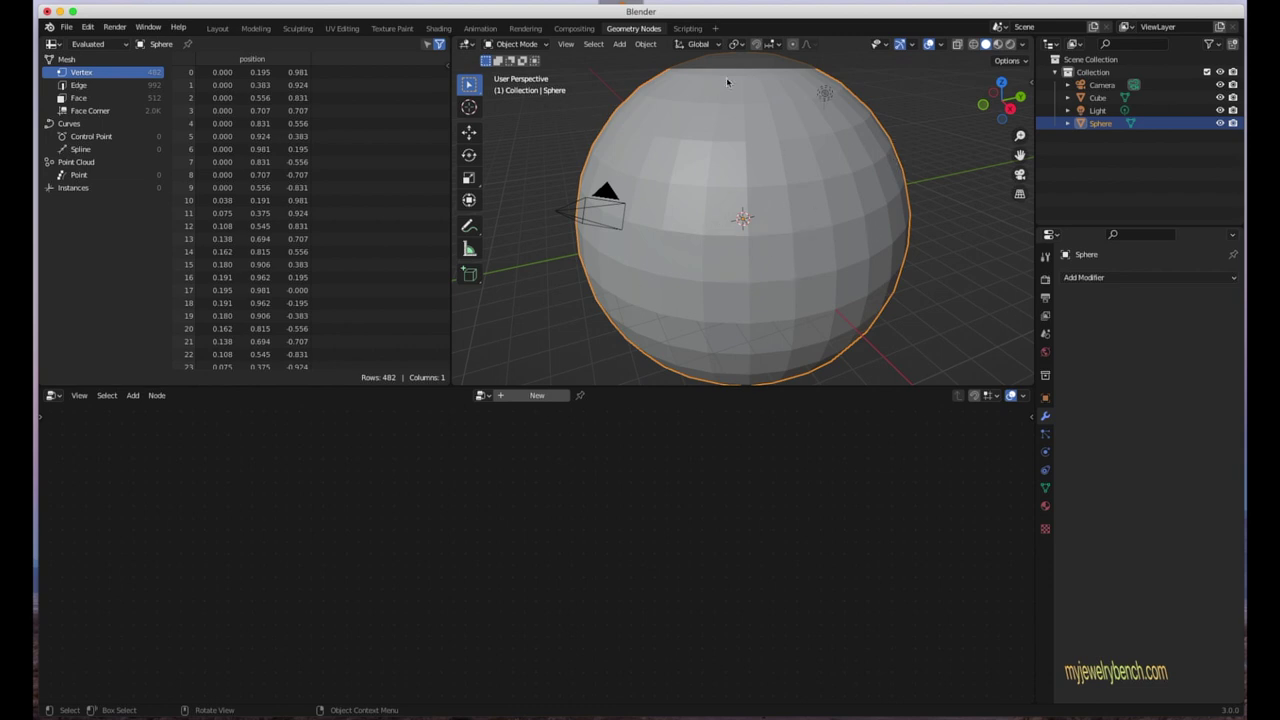
click(687, 28)
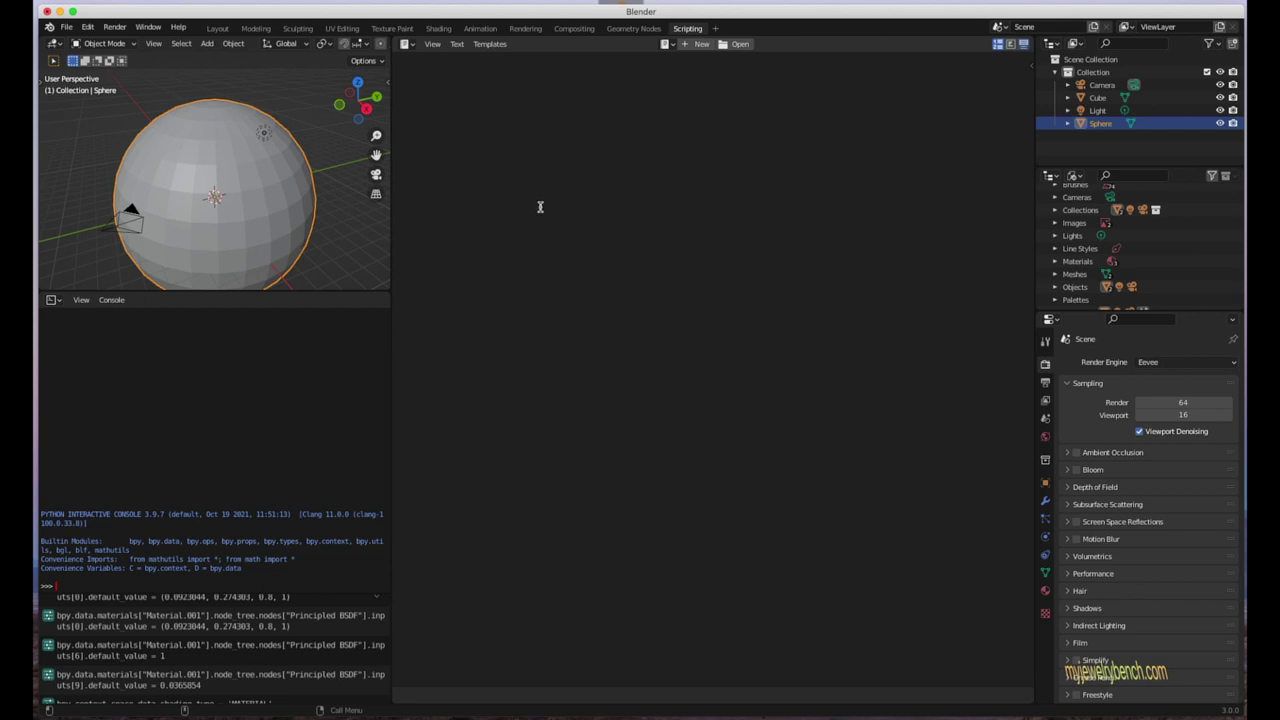
- Add a 2D Animation workspace from the 2D Animation category
click(715, 29)
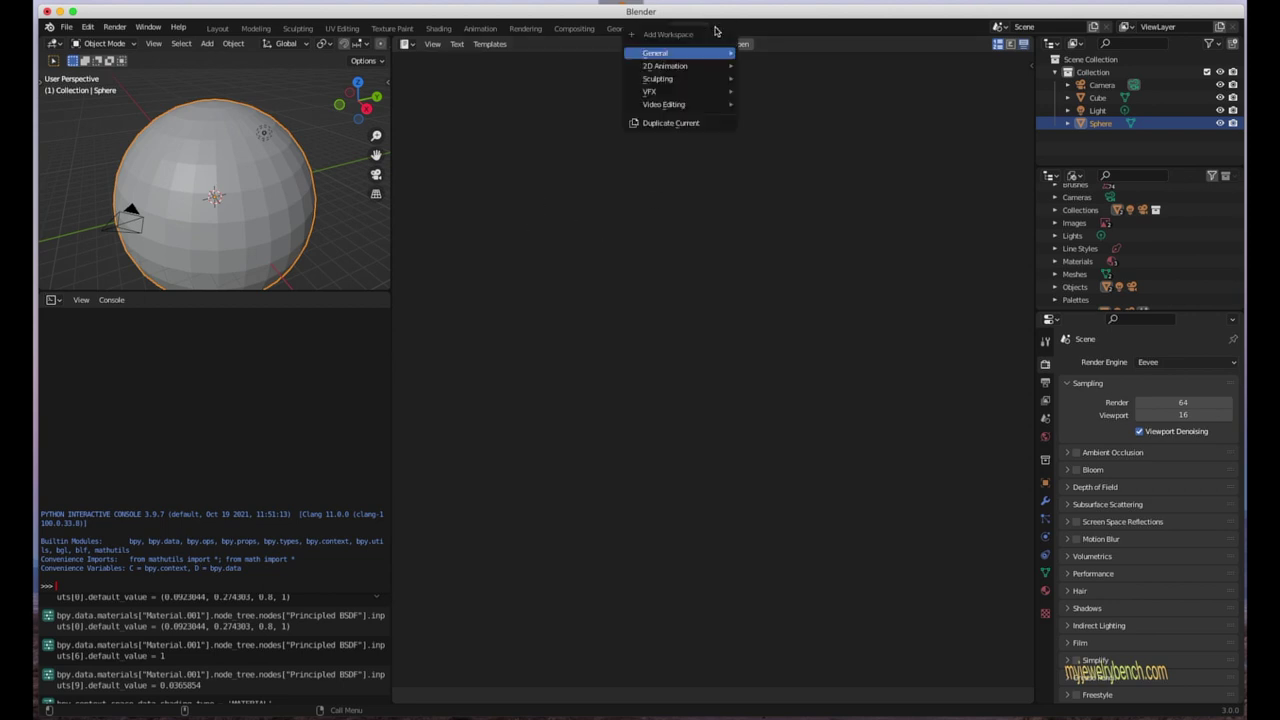
mouse_move(680, 67)
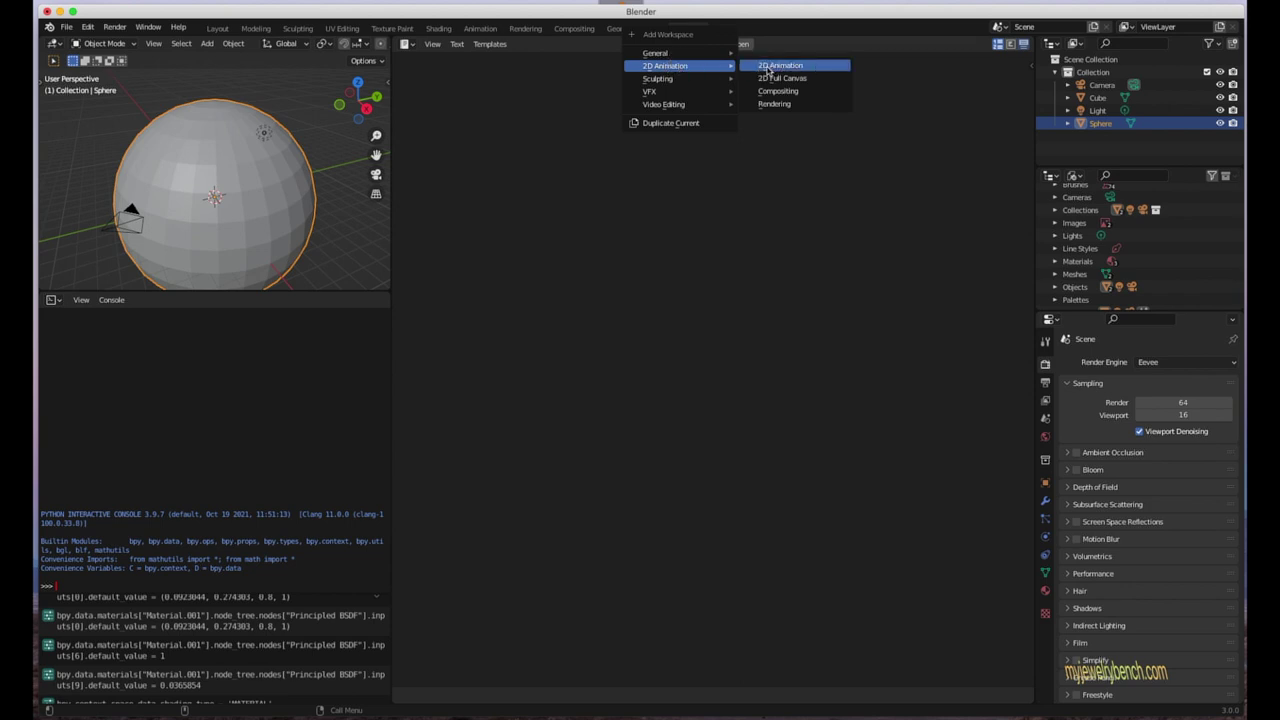
click(779, 66)
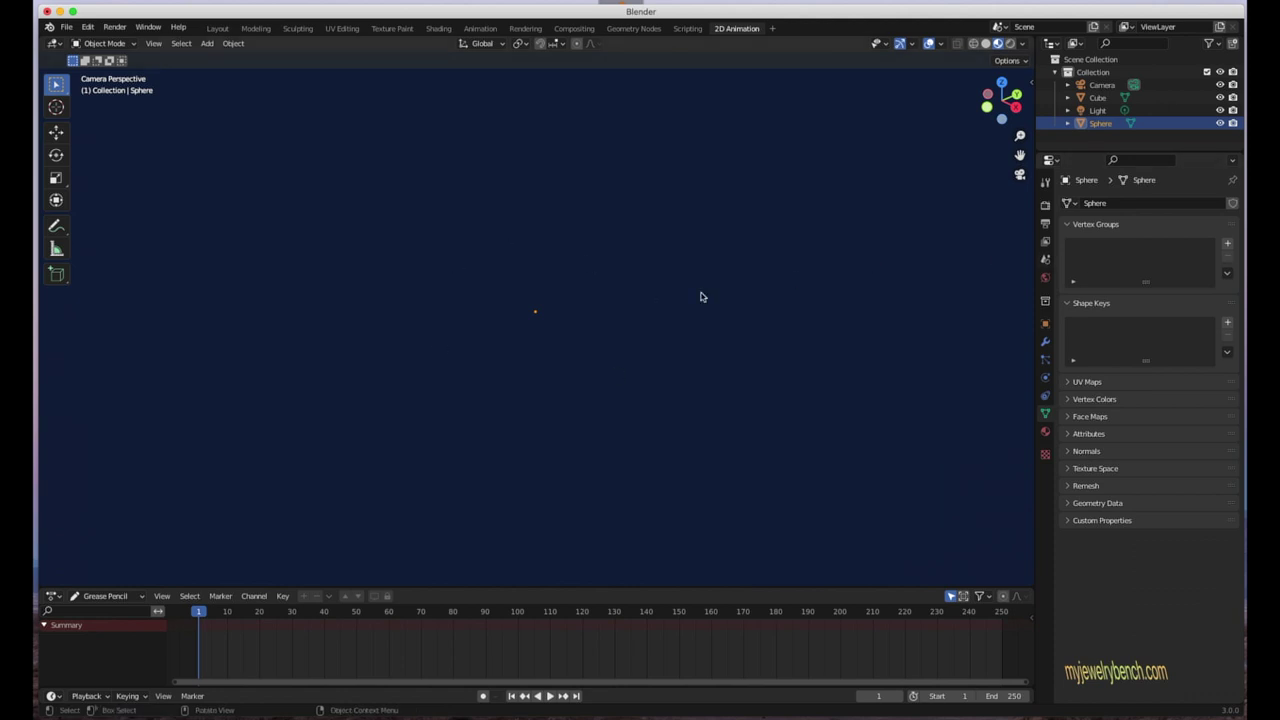
- Look through the available workspace categories and add a Video Editing workspace
click(772, 29)
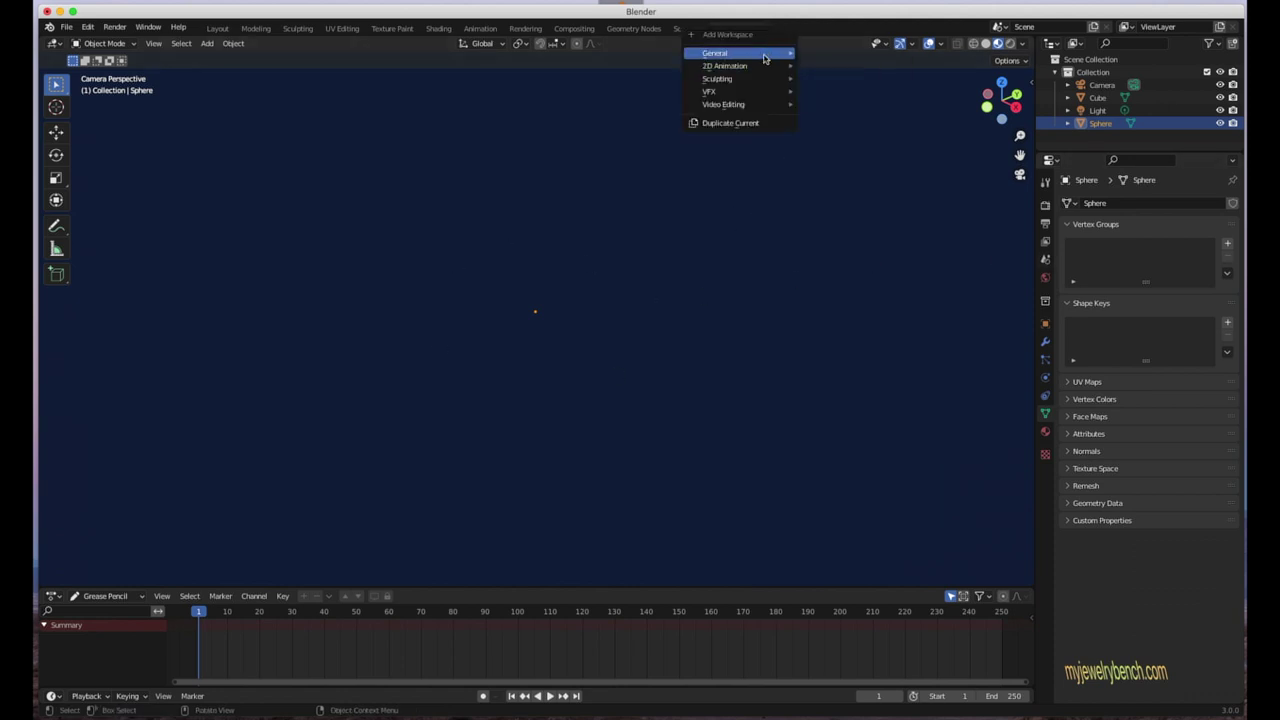
mouse_move(752, 92)
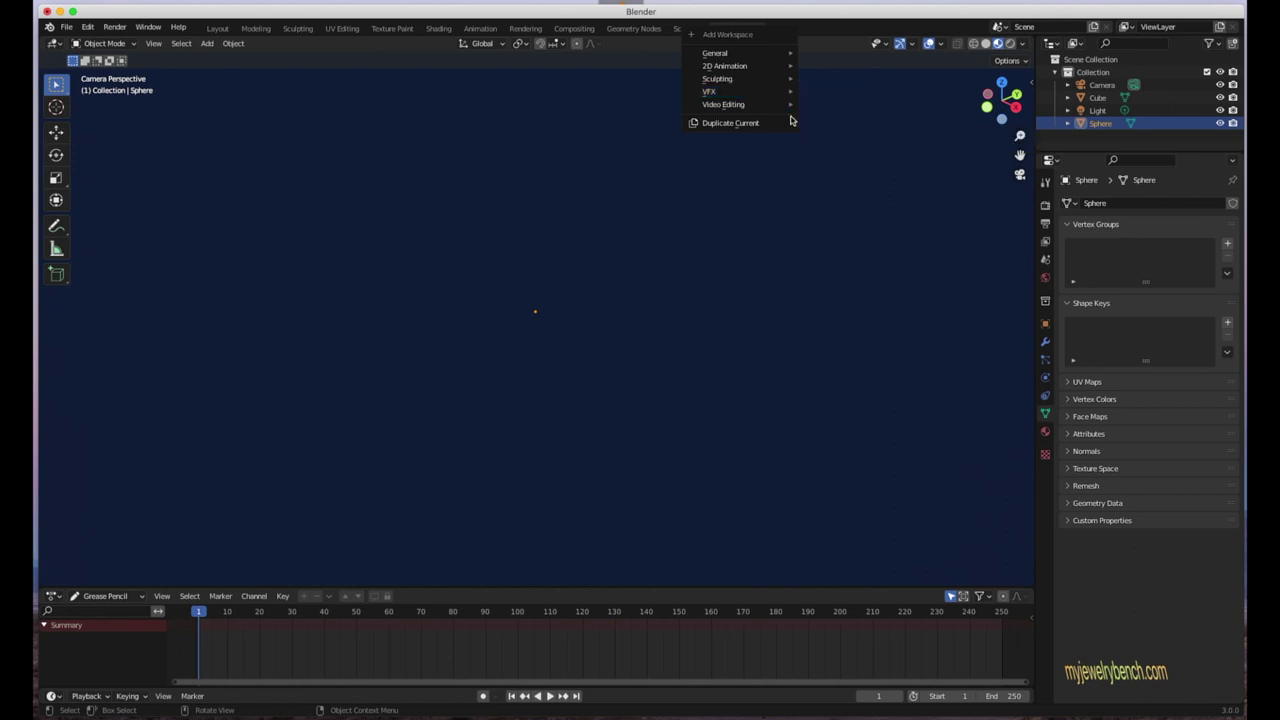
click(835, 66)
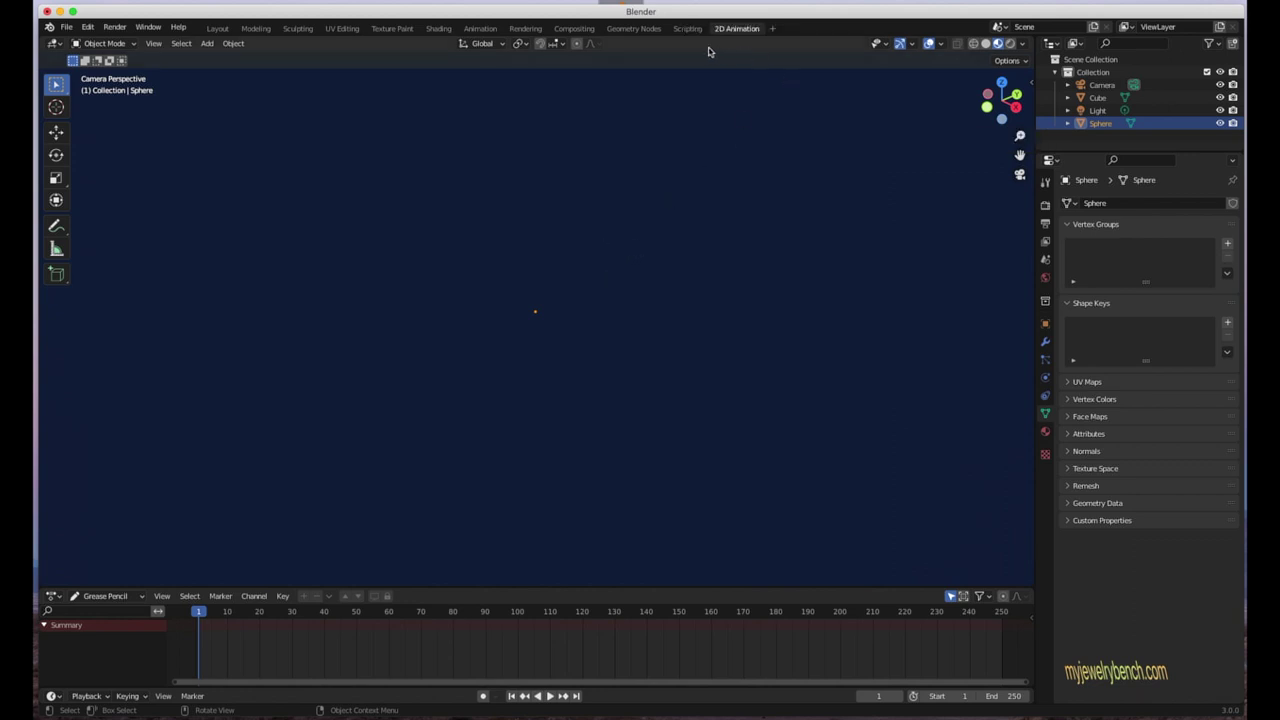
click(772, 28)
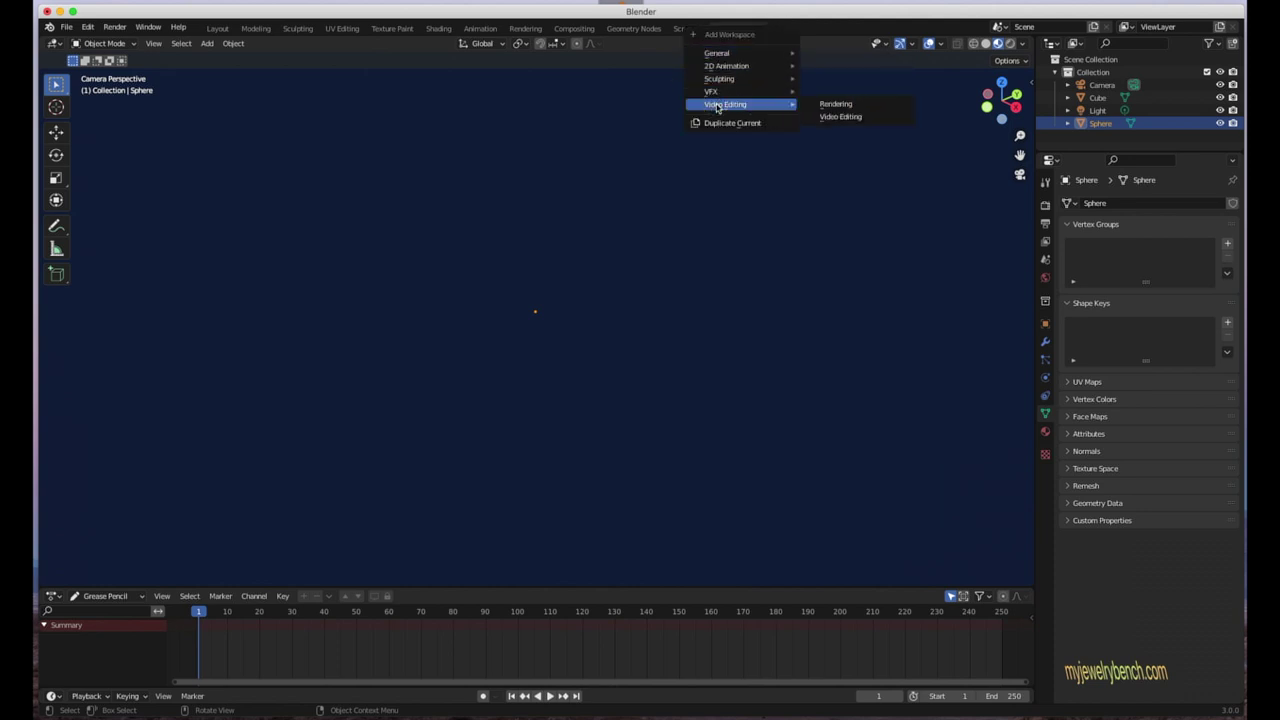
click(820, 117)
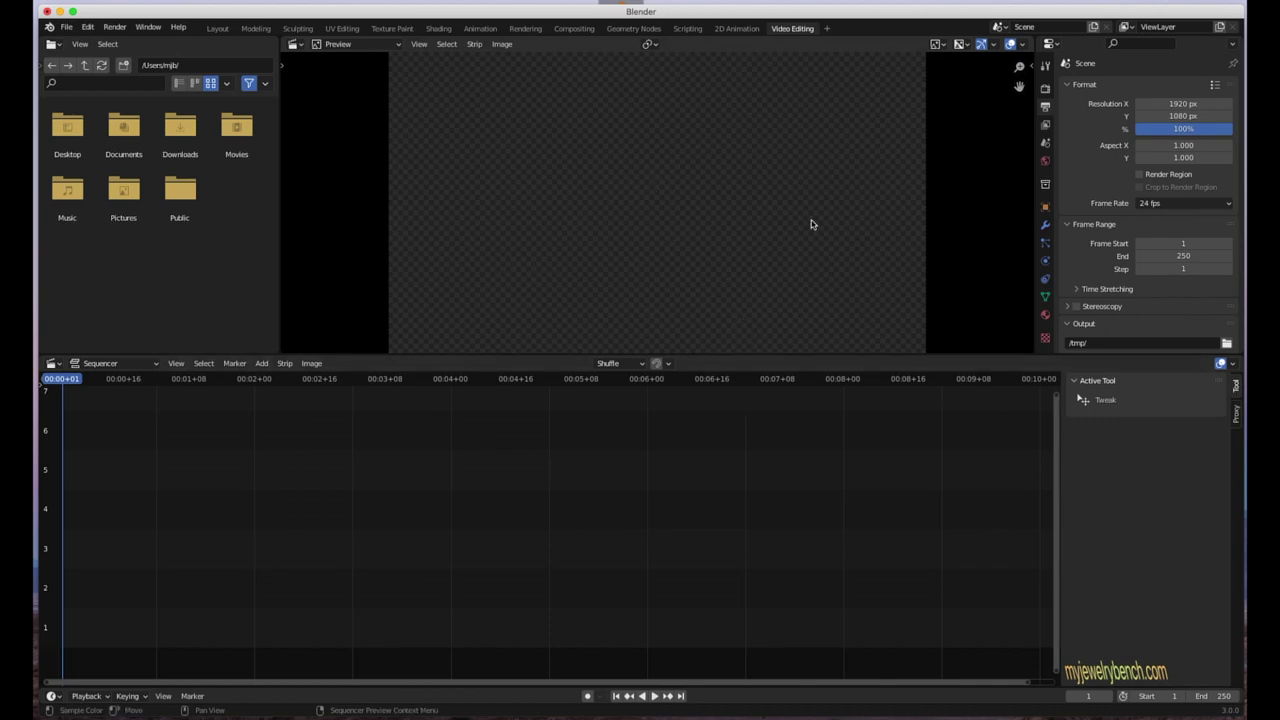
- Return to the Layout workspace and start a new General file, discarding the current scene
click(217, 28)
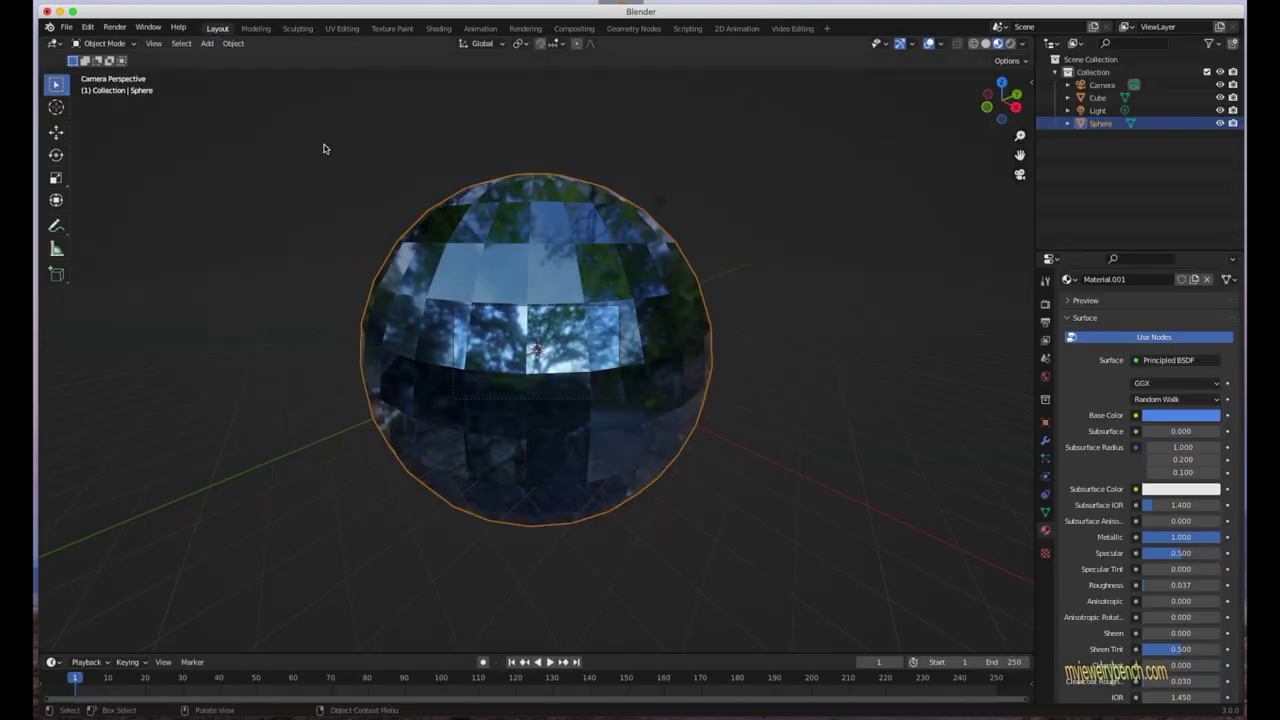
click(66, 27)
mouse_move(72, 42)
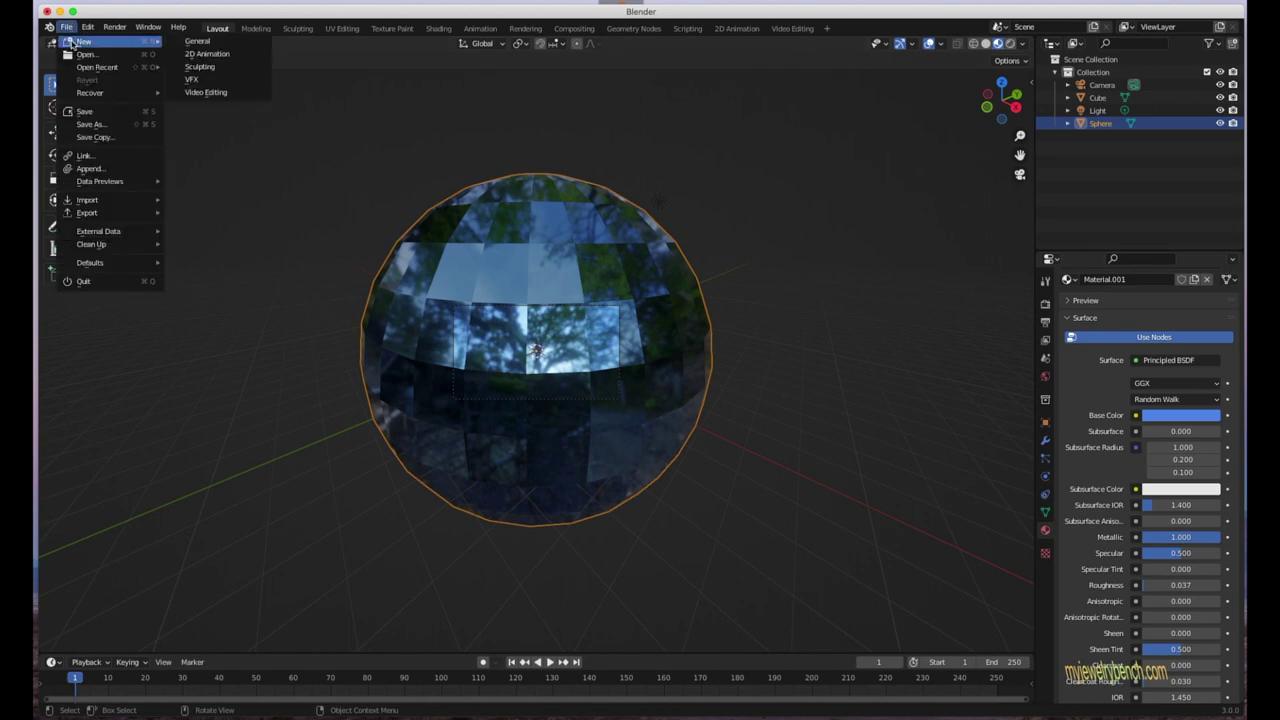
click(197, 41)
click(612, 389)
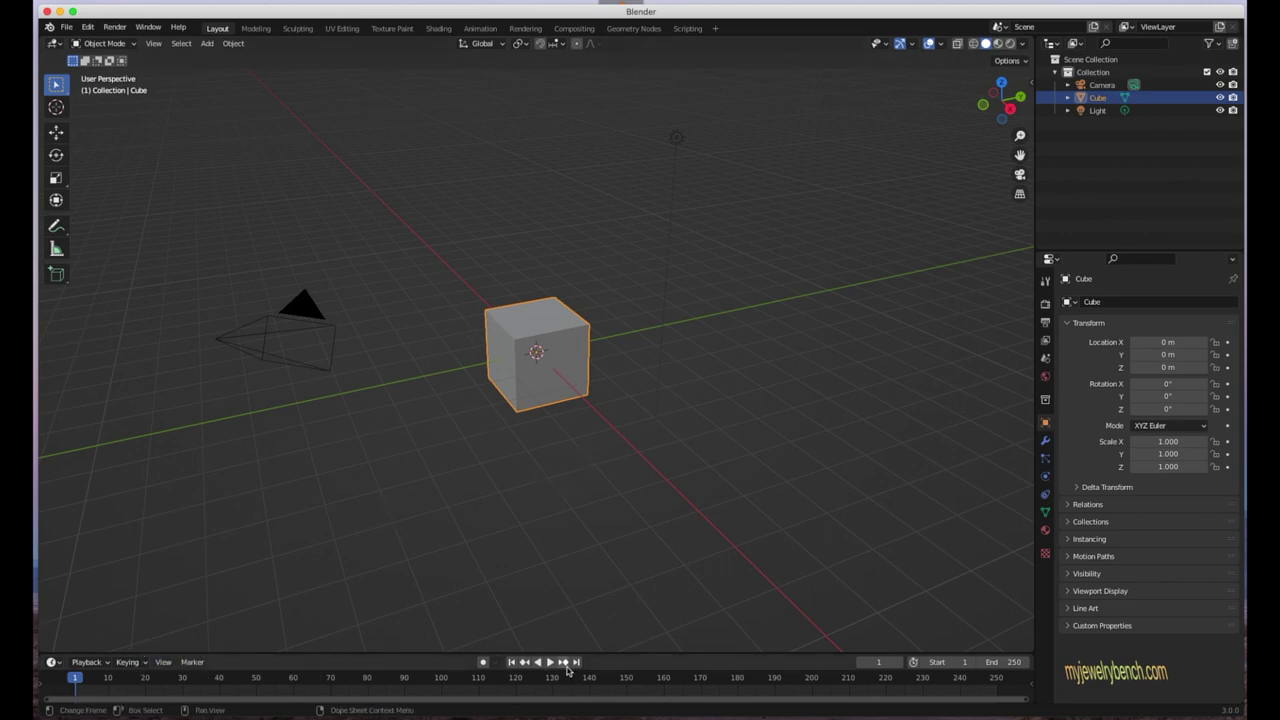
- Try resizing the timeline area by making it taller and shrinking it down again
drag(292, 656, 300, 541)
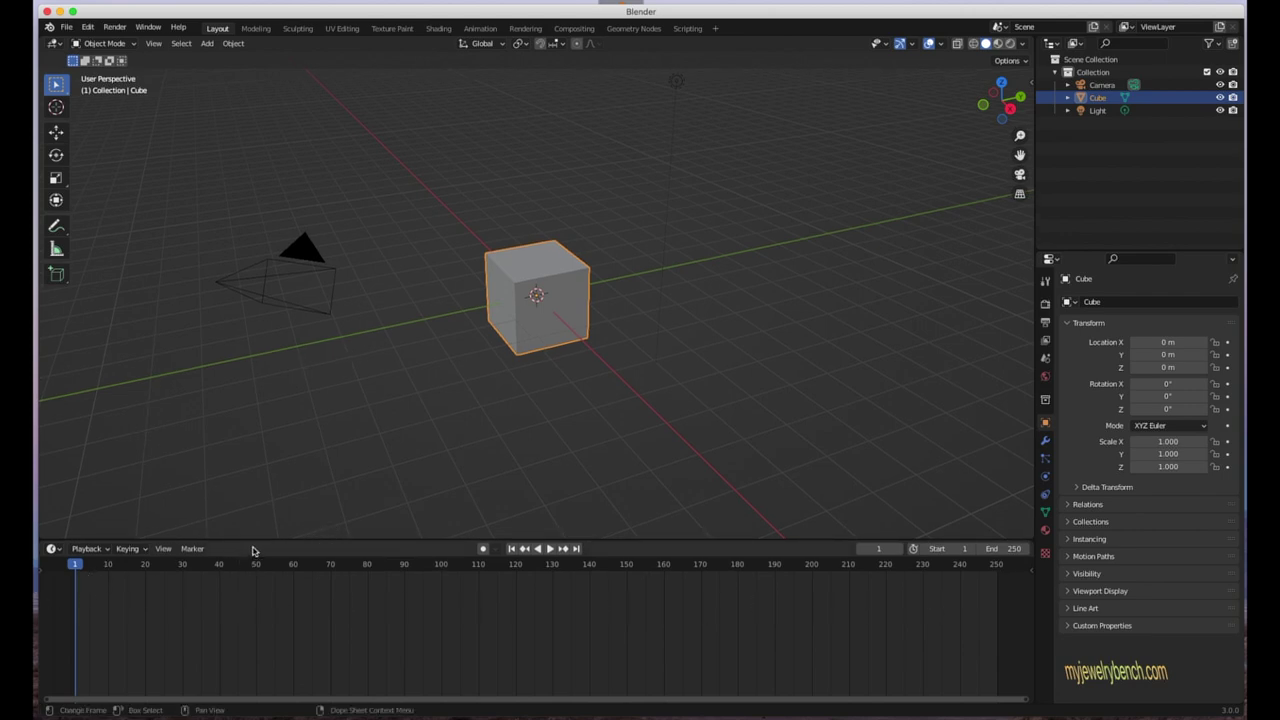
drag(257, 541, 258, 567)
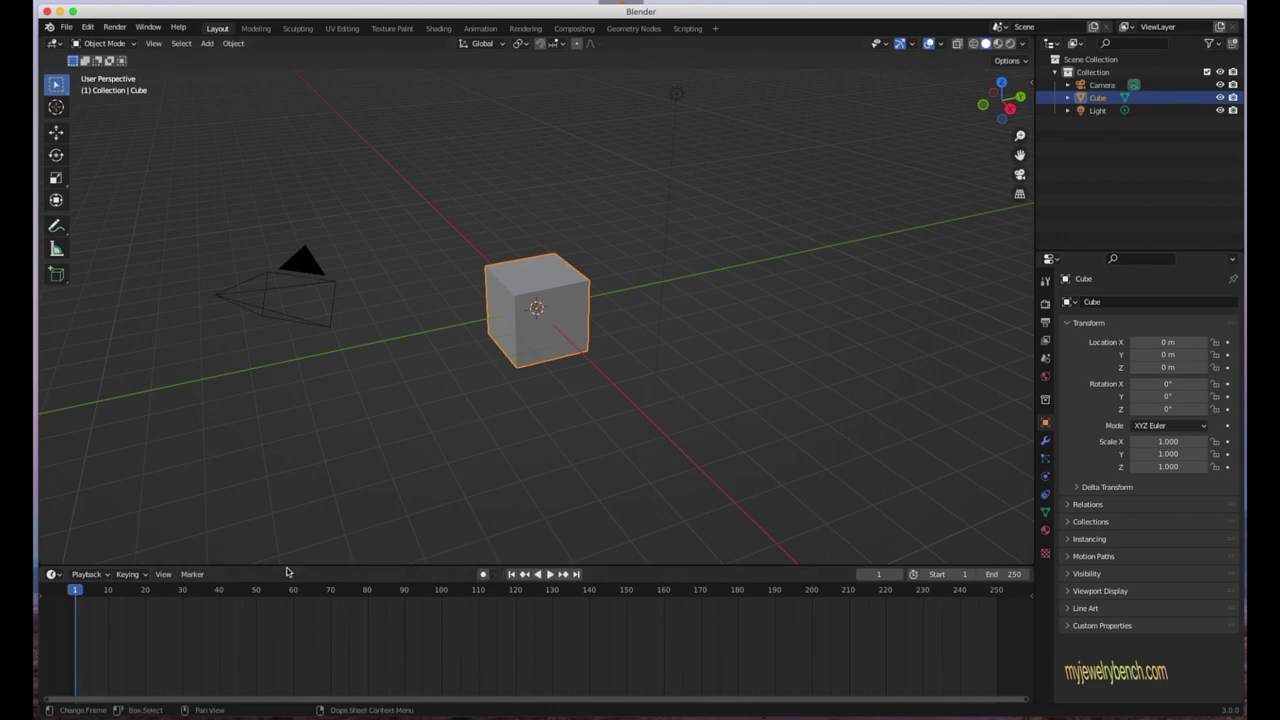
drag(286, 566, 274, 632)
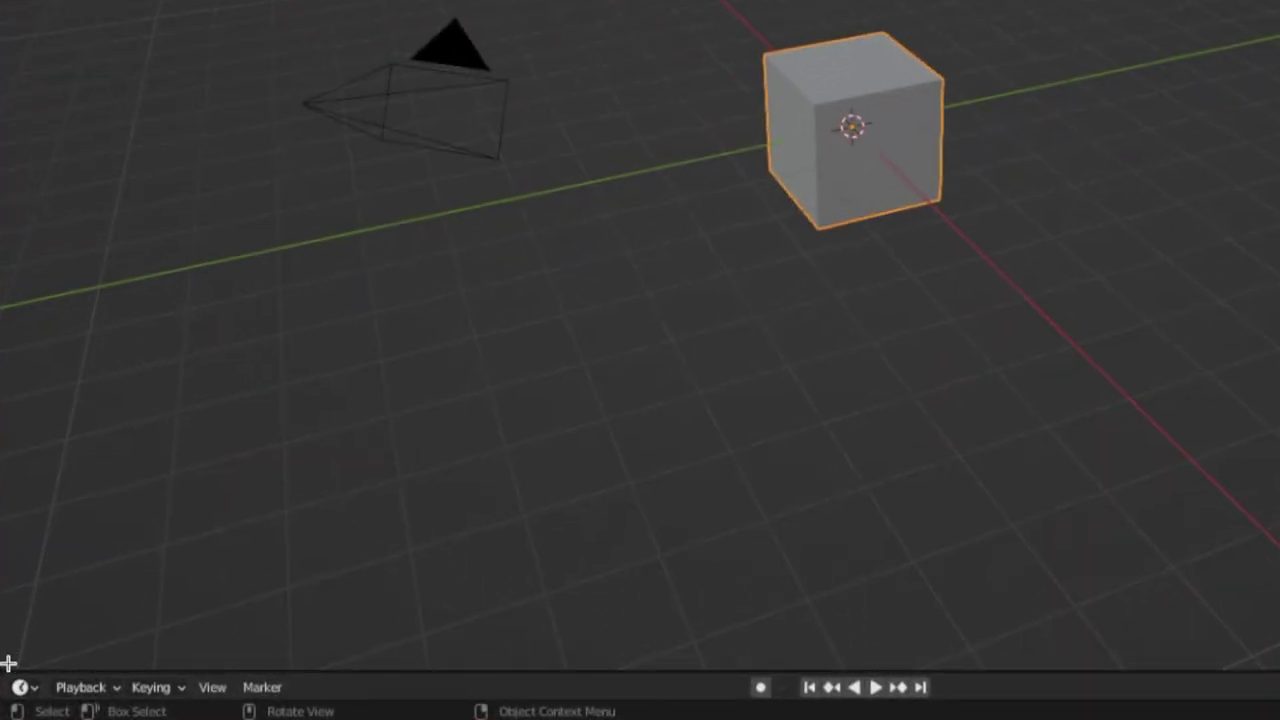
- Merge the timeline area into the 3D viewport, and split the viewport horizontally into two stacked areas
click(8, 662)
drag(8, 662, 13, 692)
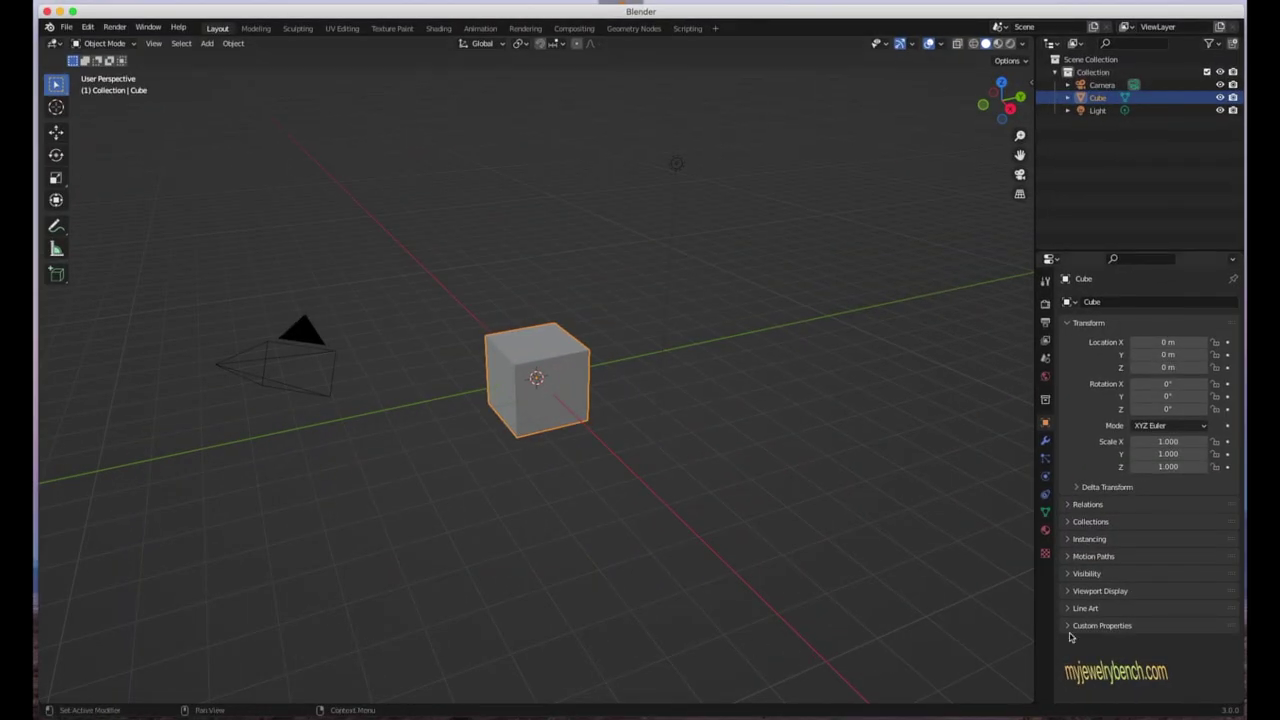
click(43, 699)
drag(43, 699, 89, 433)
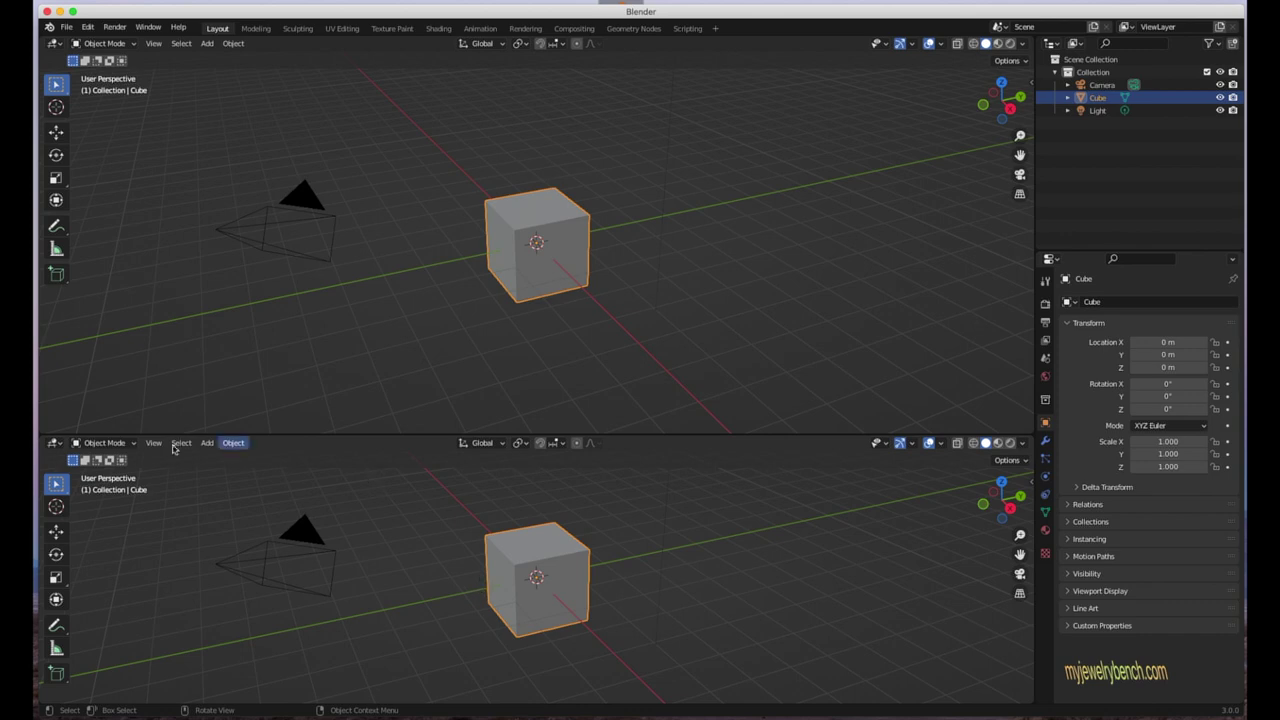
- Try the Spreadsheet, File Browser, Timeline and Nonlinear Animation editors in the area below the main 3D viewport
click(54, 443)
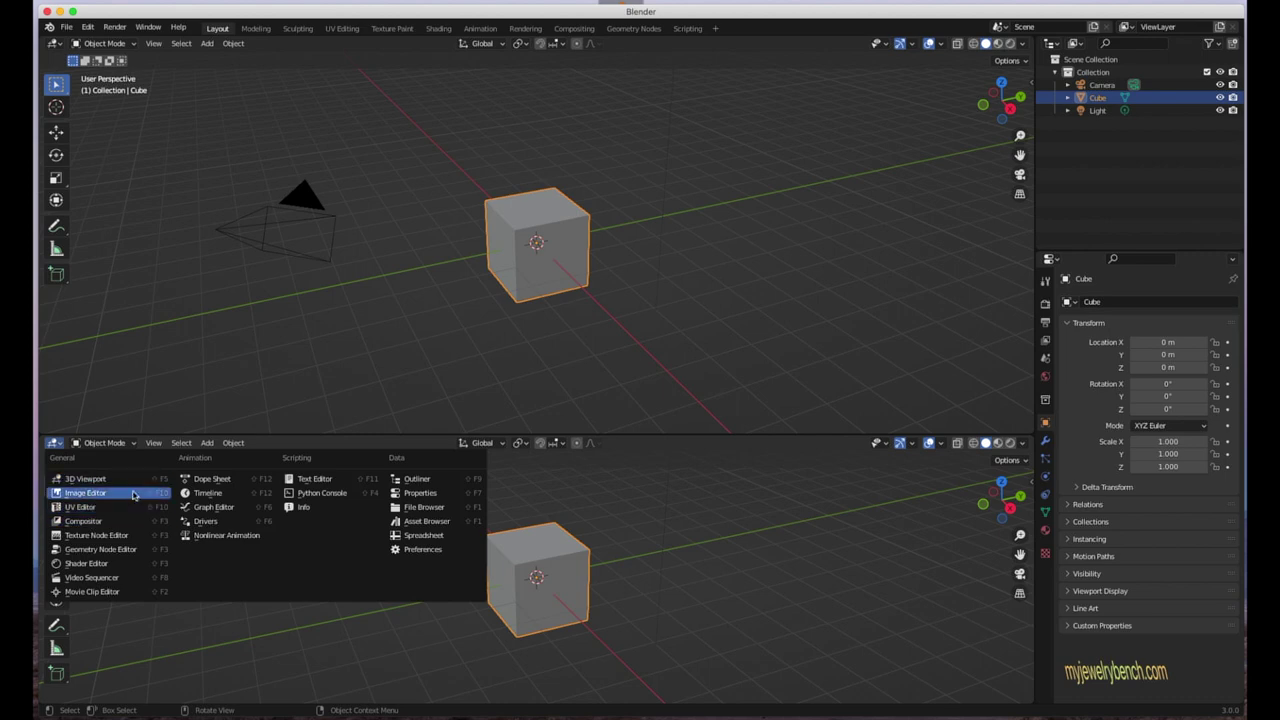
click(426, 537)
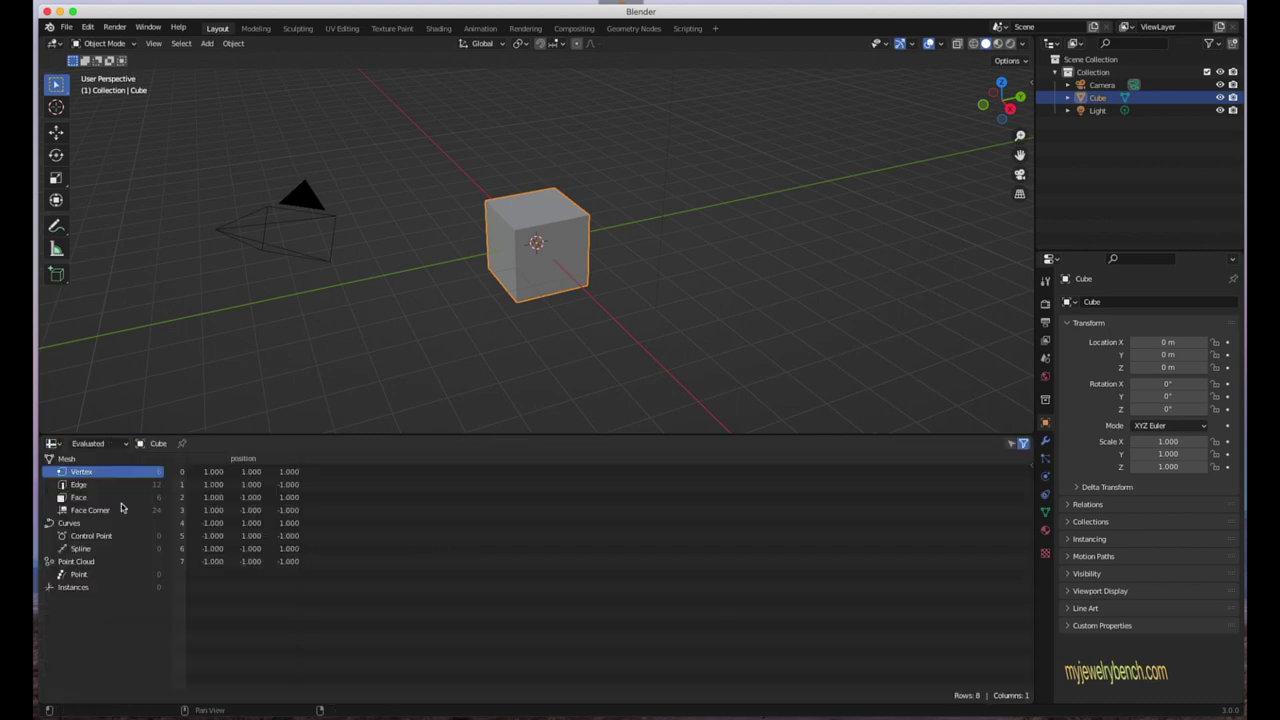
click(52, 443)
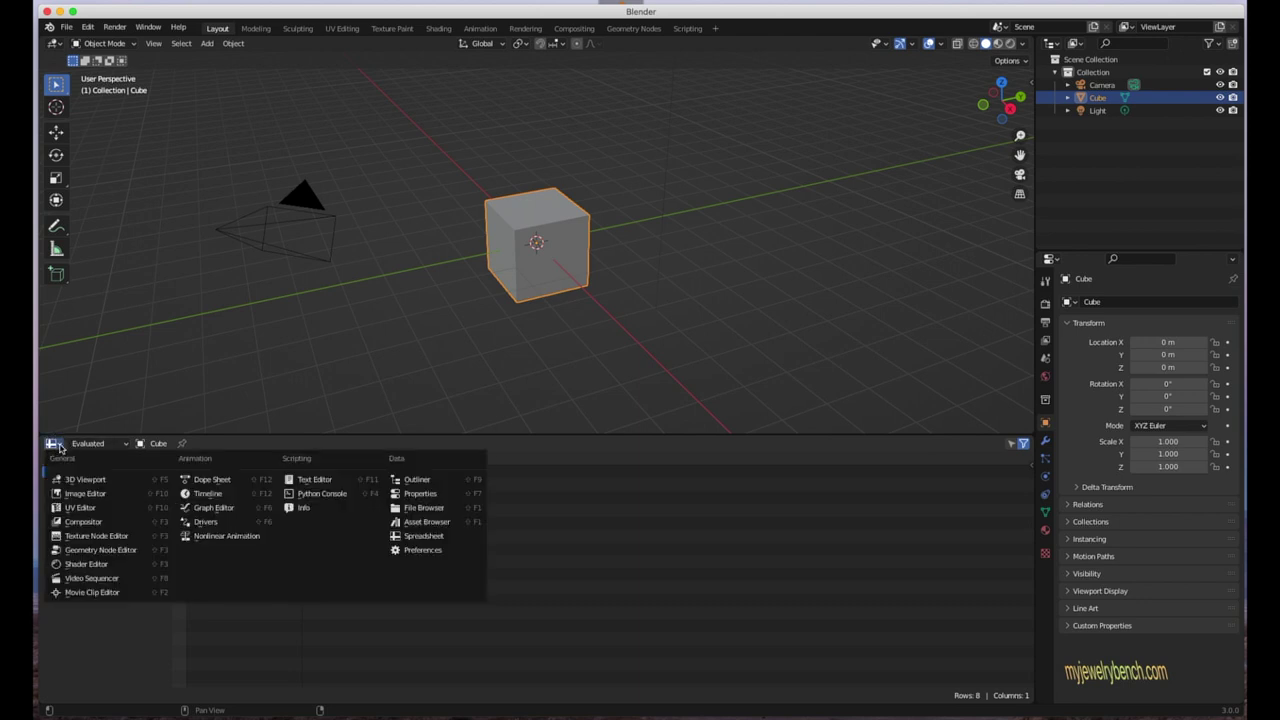
click(438, 512)
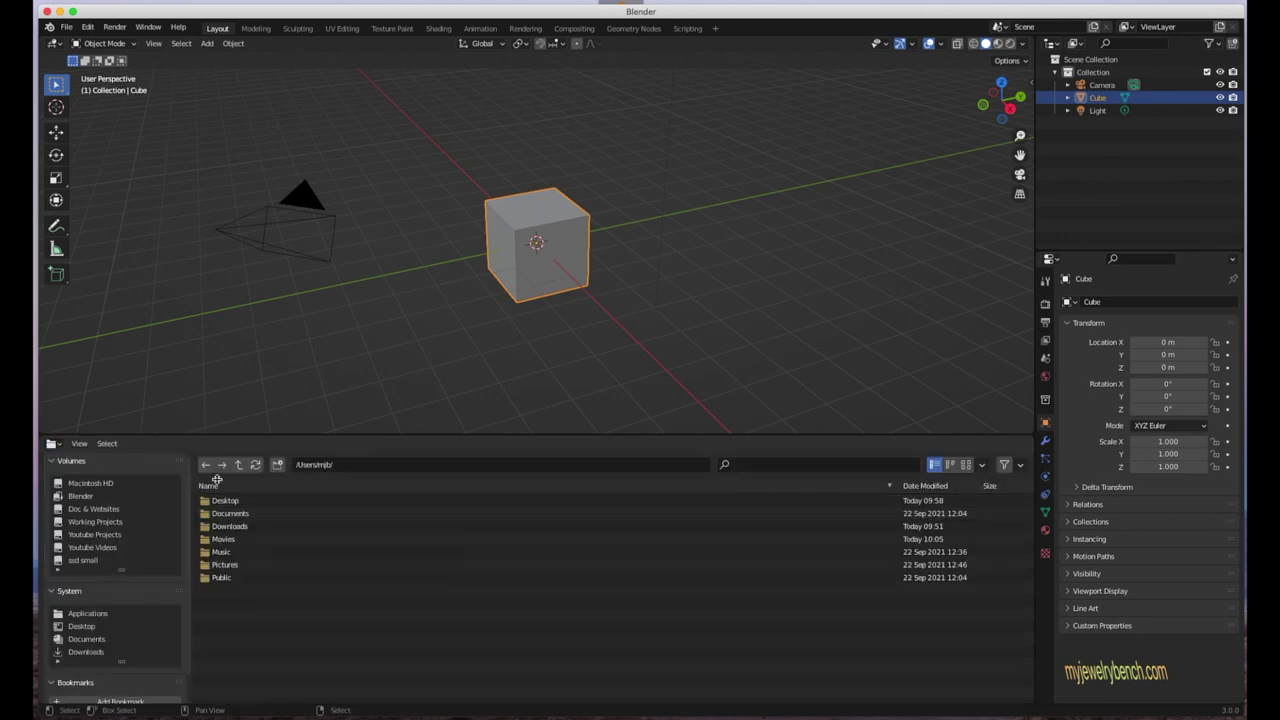
click(57, 446)
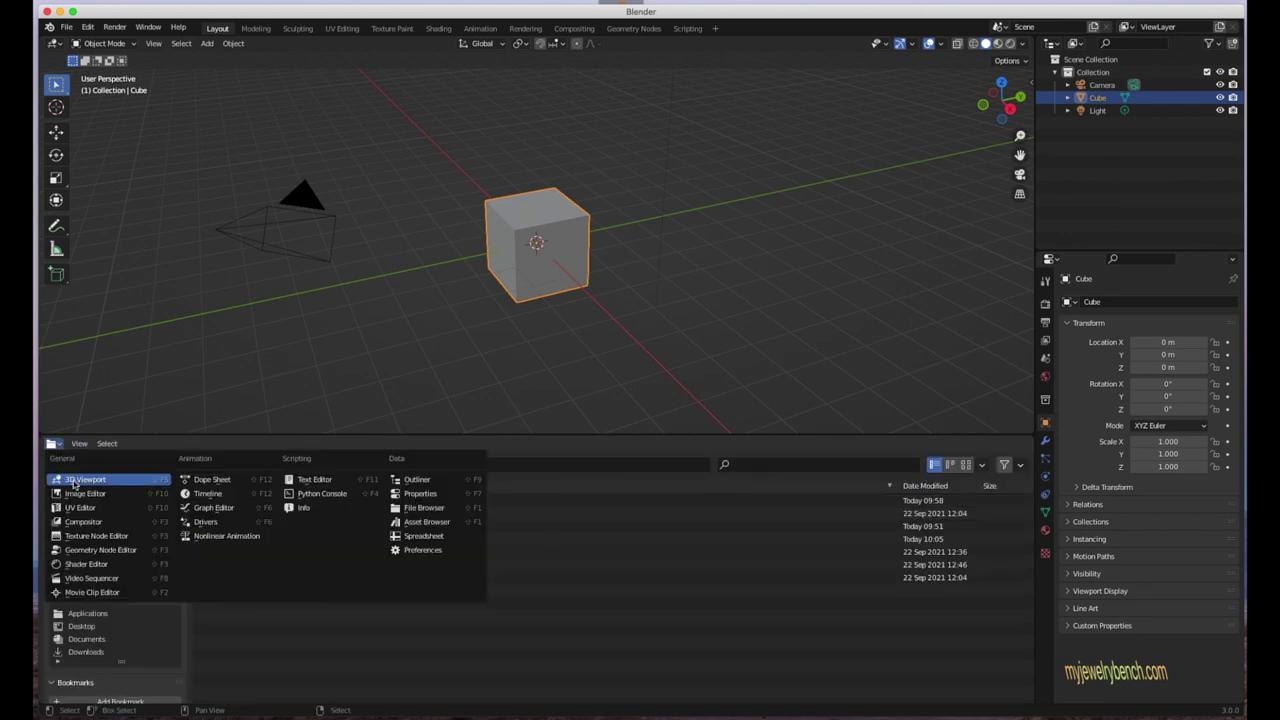
click(218, 495)
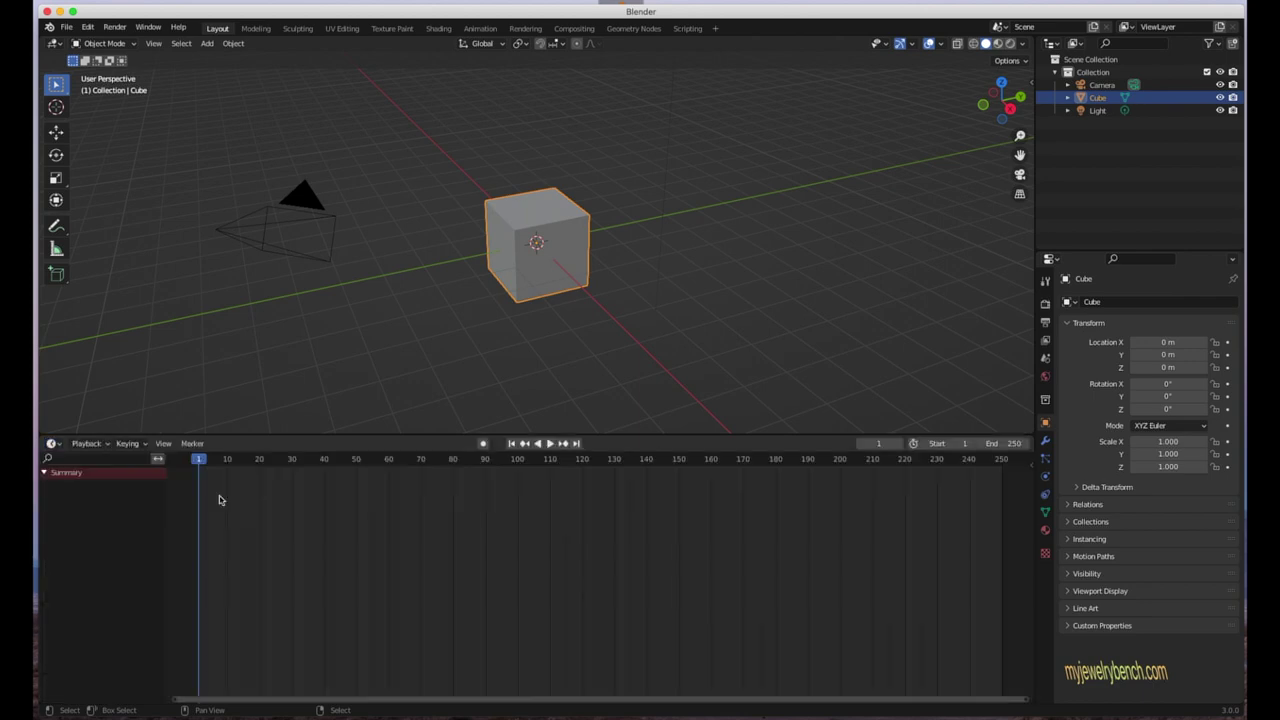
click(52, 444)
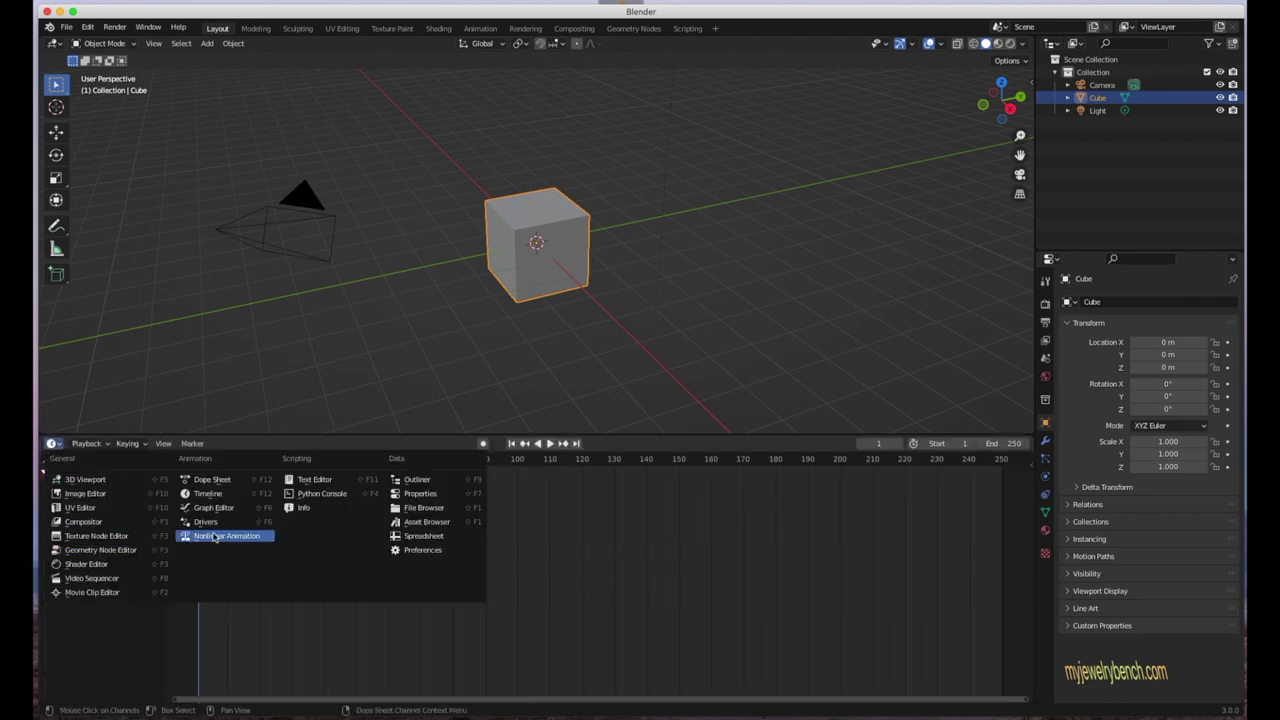
click(225, 537)
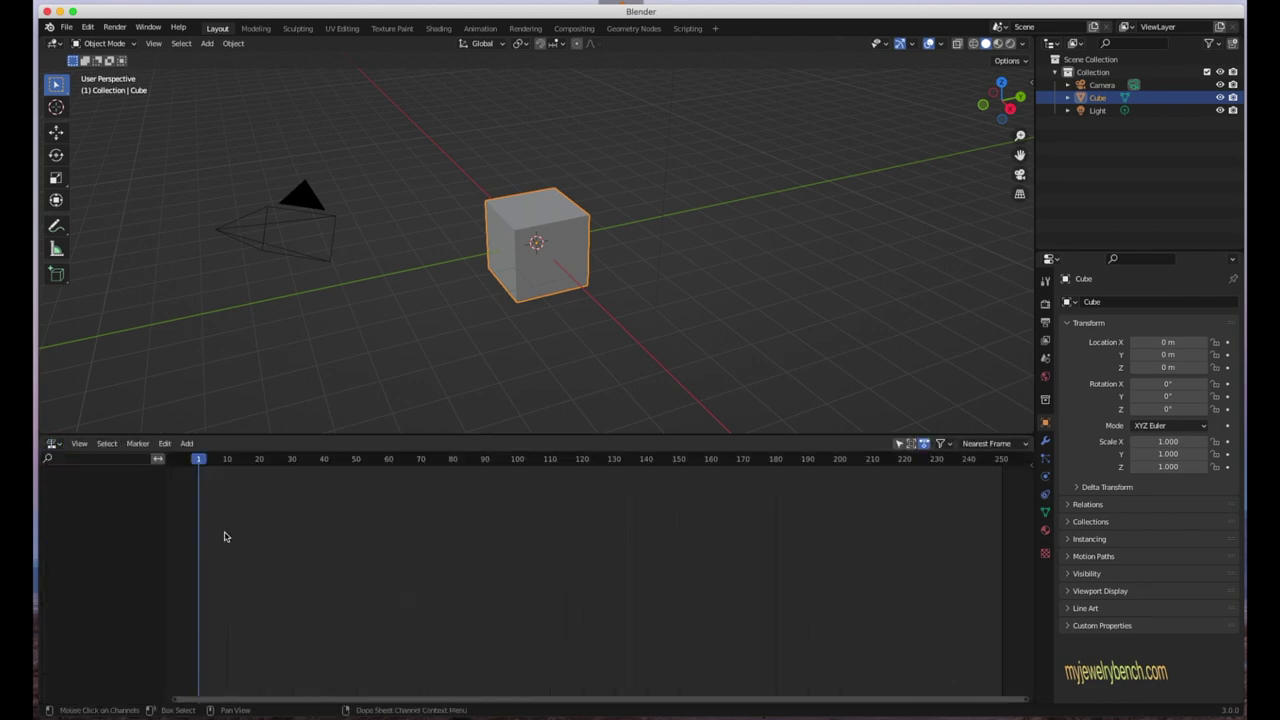
- Change the area below the 3D viewport to the Geometry Node Editor
click(52, 446)
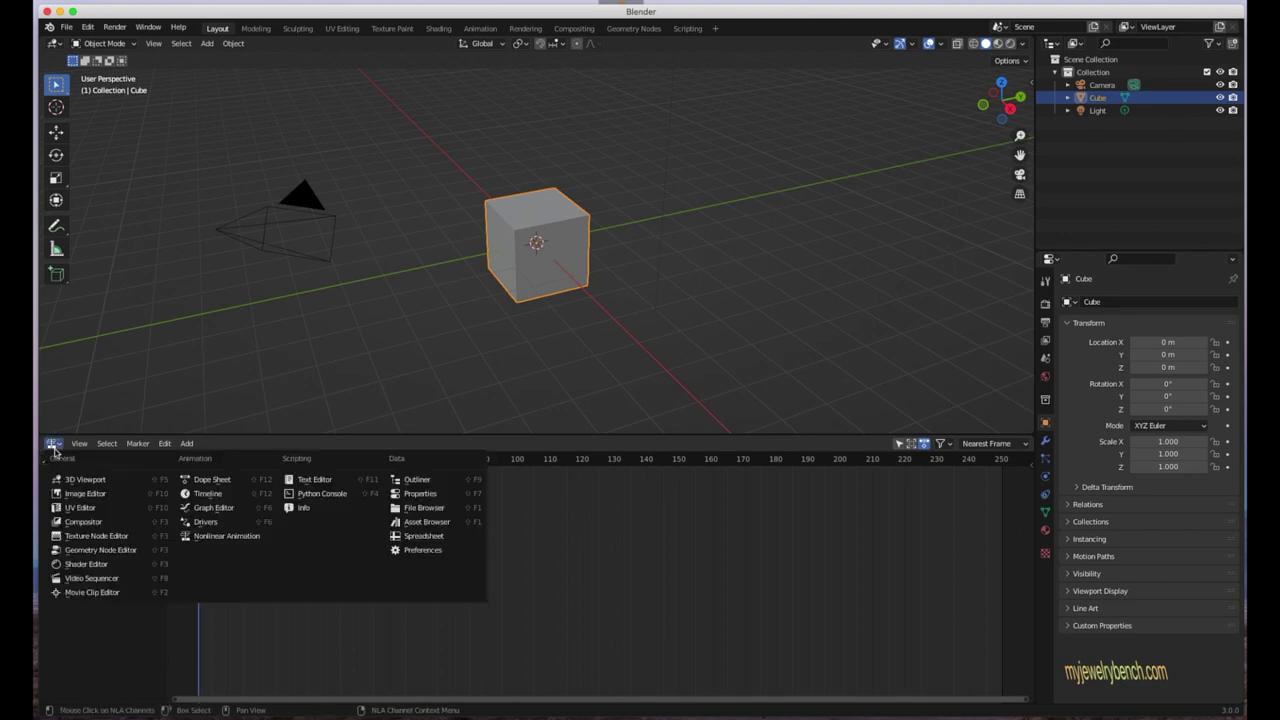
click(75, 551)
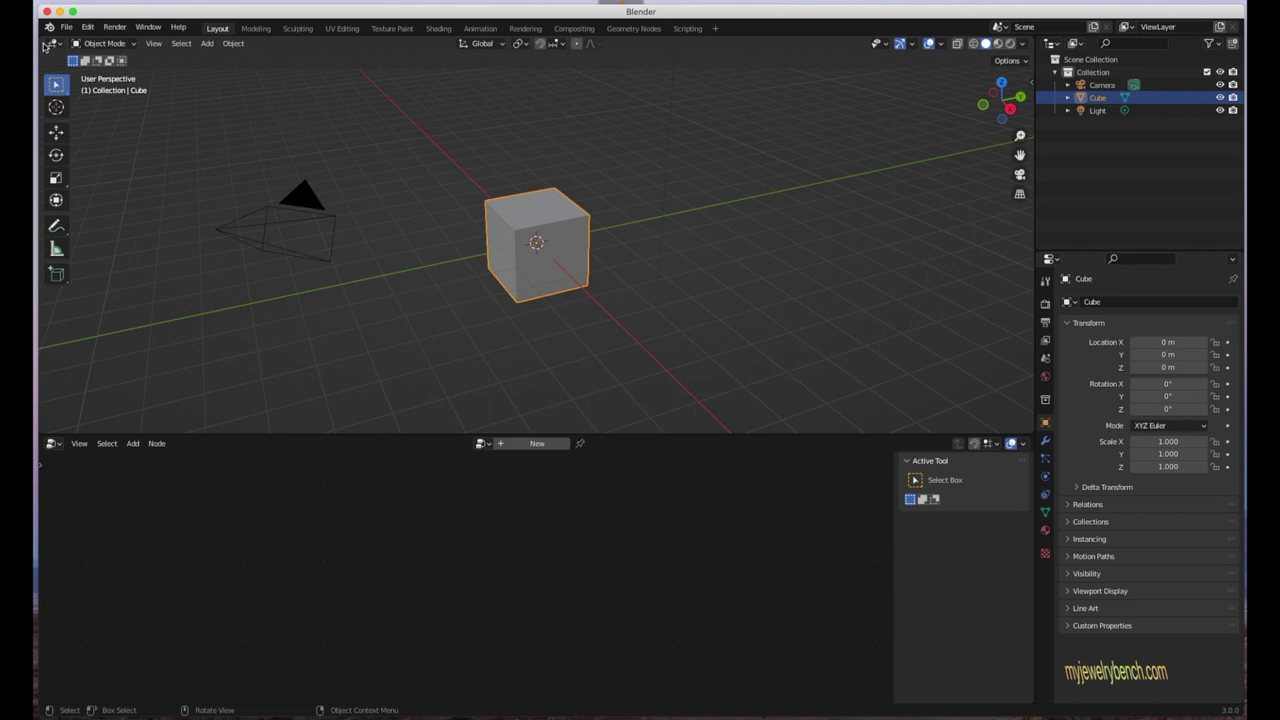
- Split the 3D viewport vertically at a little over a third of its width, and make the narrower part an Image Editor
drag(44, 42, 432, 55)
click(53, 44)
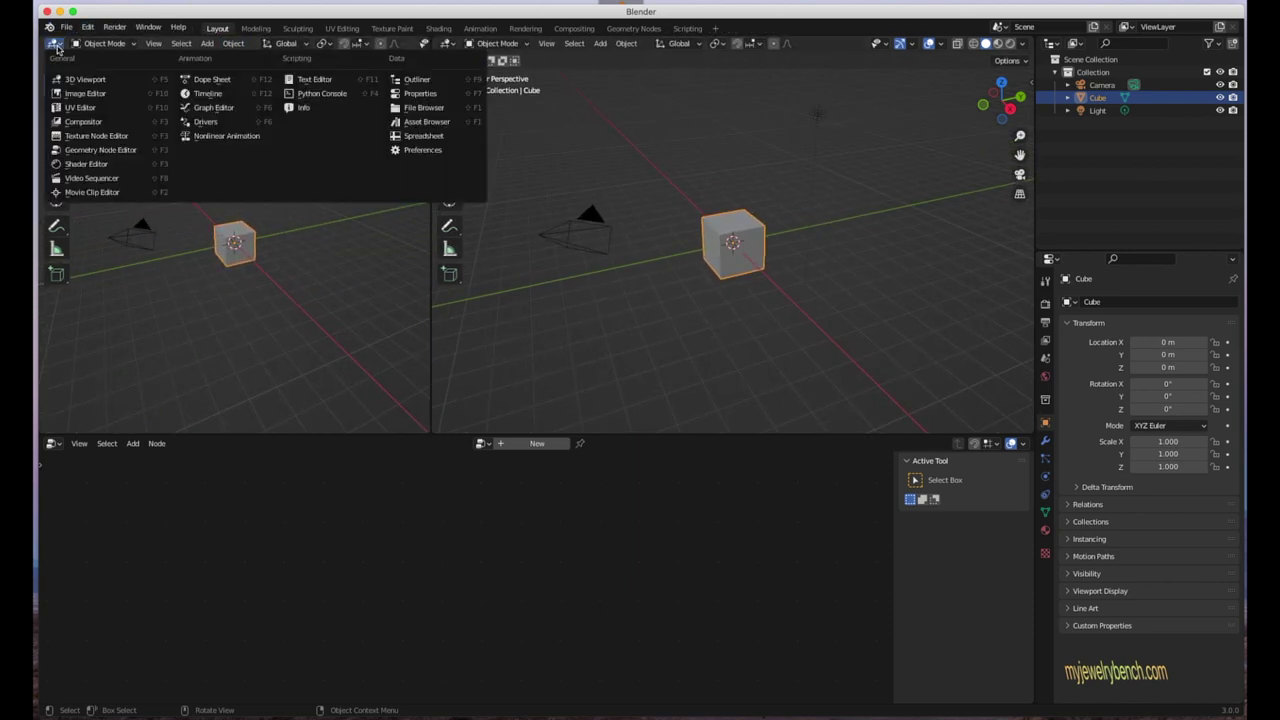
click(80, 94)
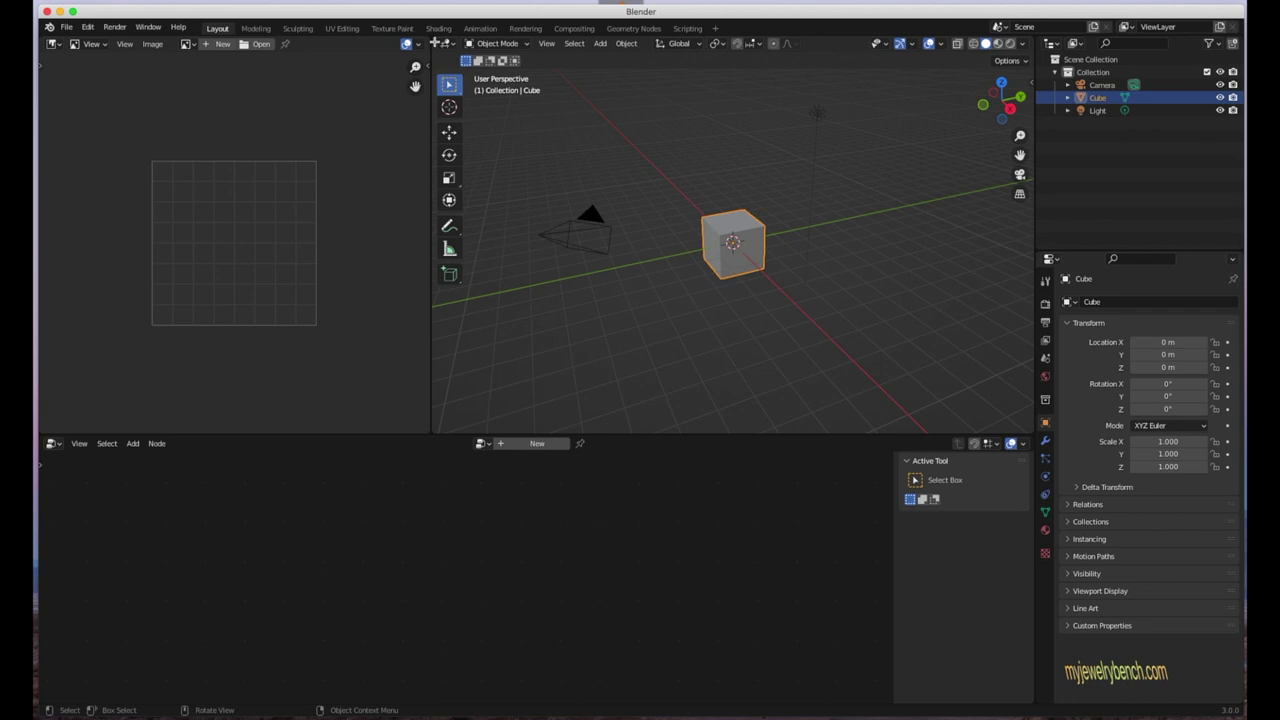
- Merge the Image Editor and Geometry Node Editor areas into the 3D viewport, and deselect all objects
click(434, 42)
drag(434, 42, 150, 42)
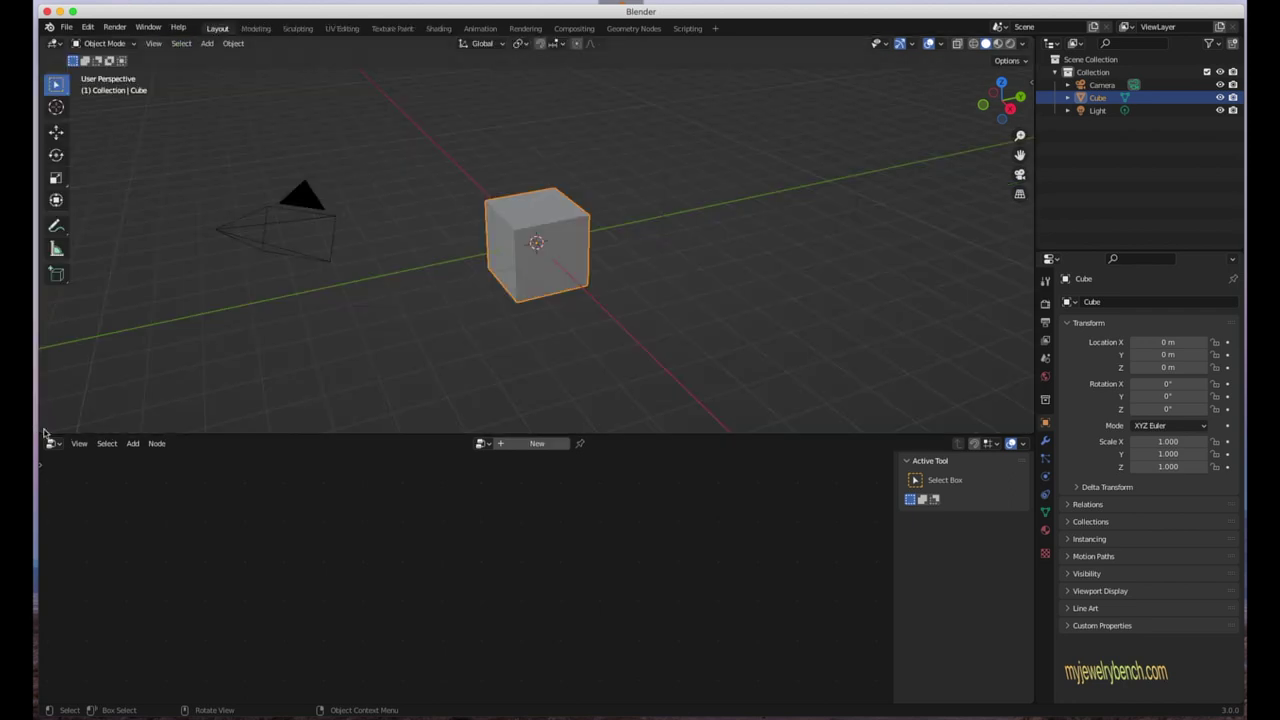
key(alt+a)
drag(40, 432, 45, 580)
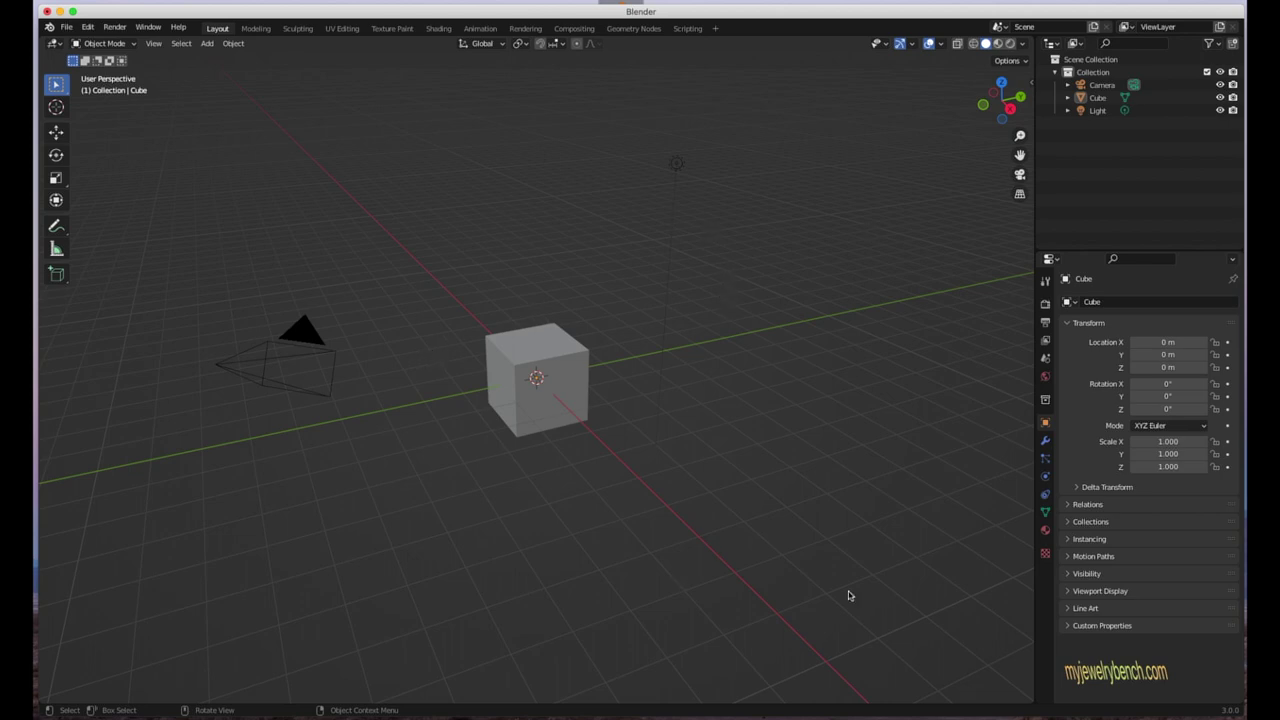
- Show the 3D viewport's sidebar, select the cube, and review the Item, Tool and View settings
key(n)
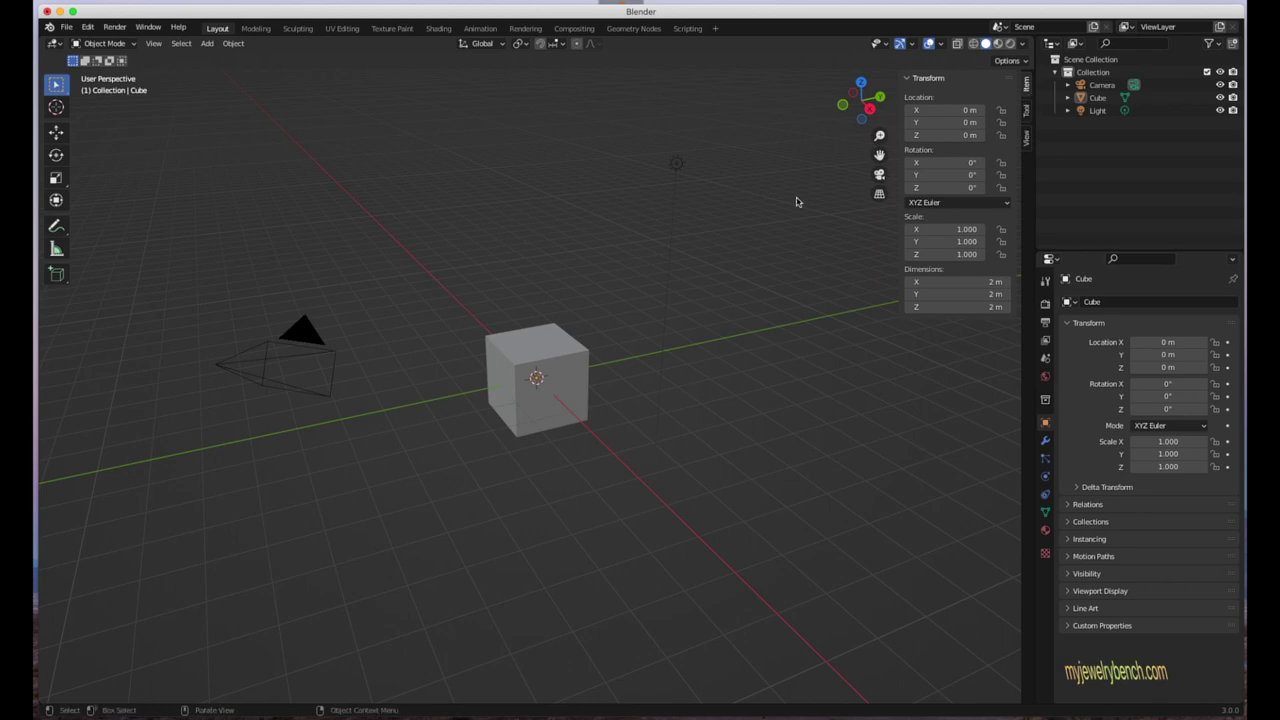
click(540, 357)
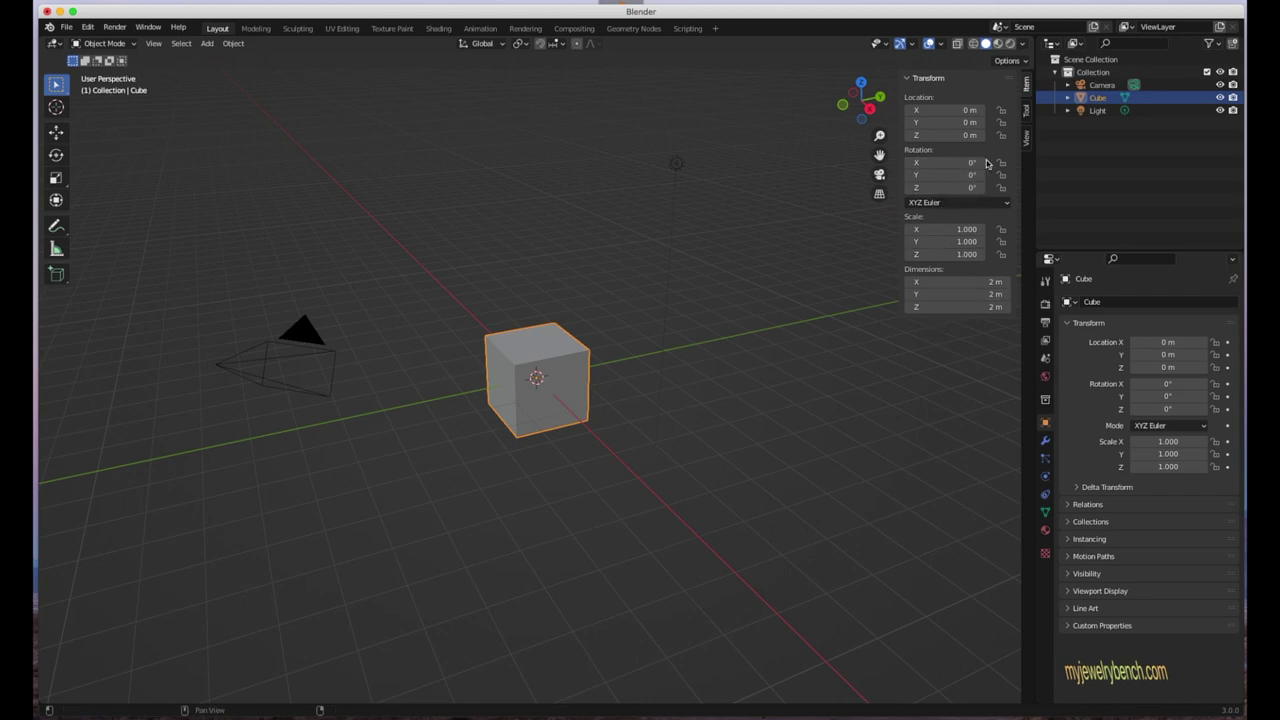
click(1025, 110)
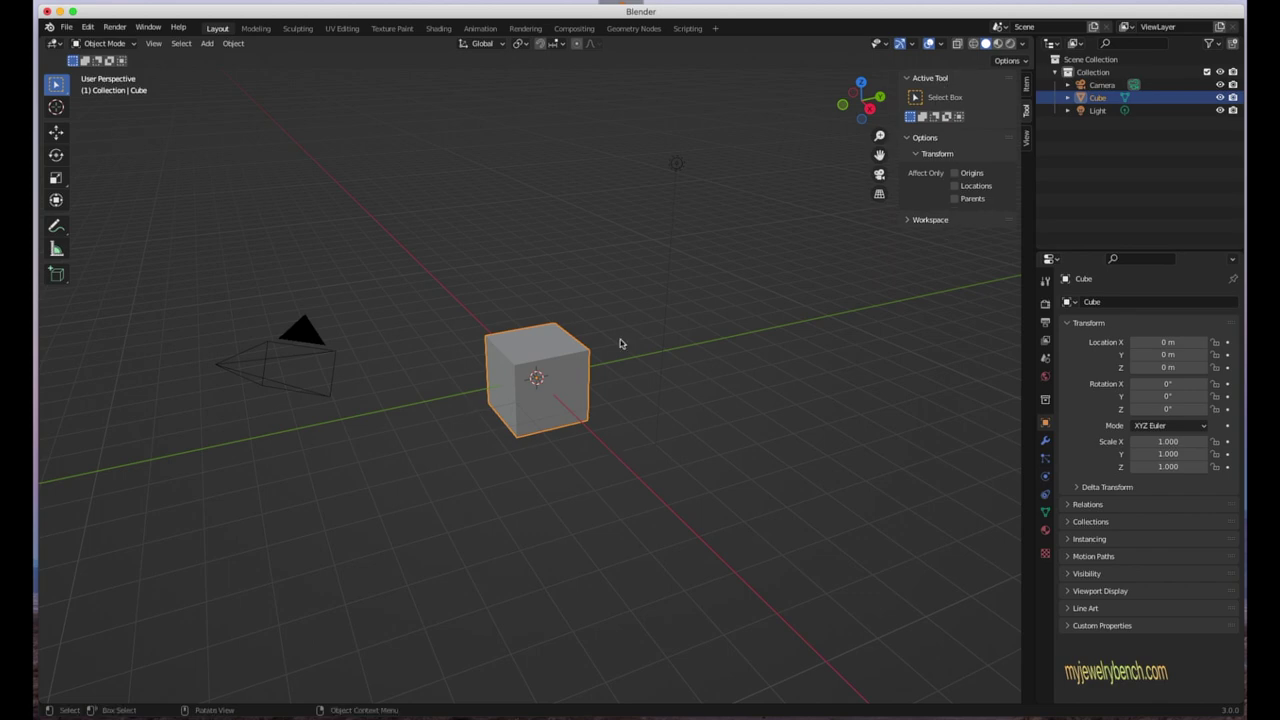
click(1025, 137)
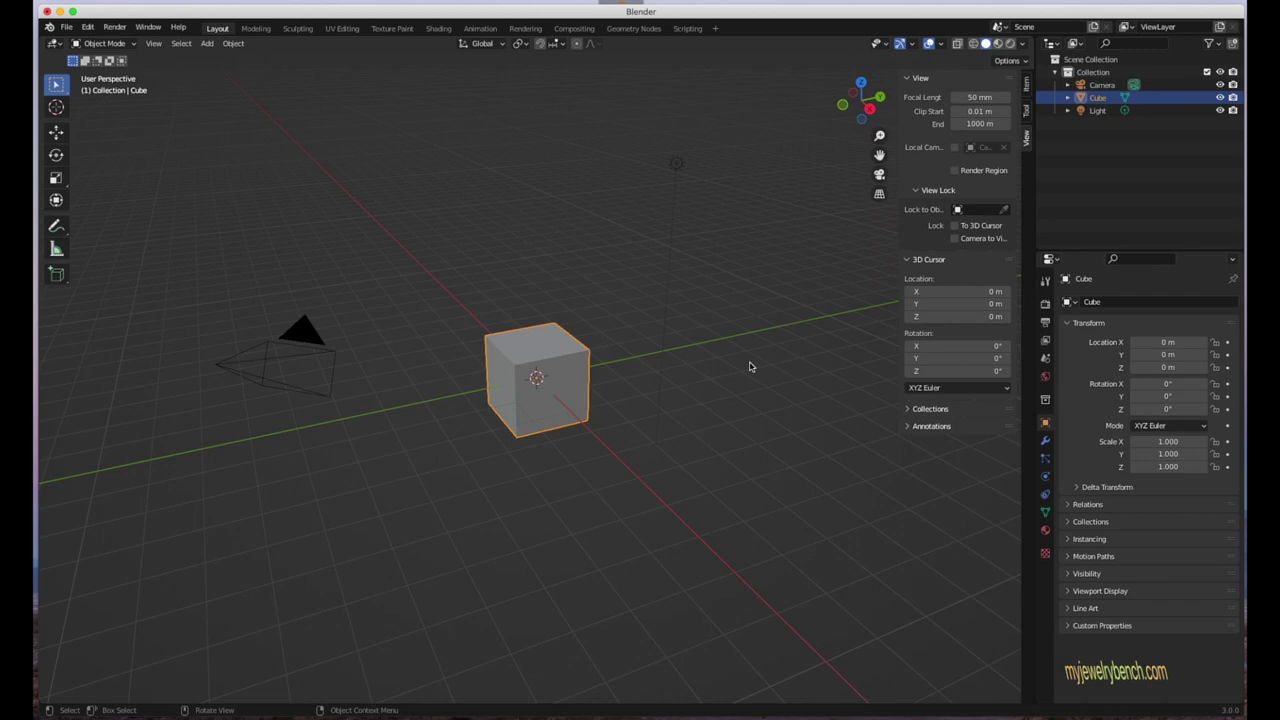
key(n)
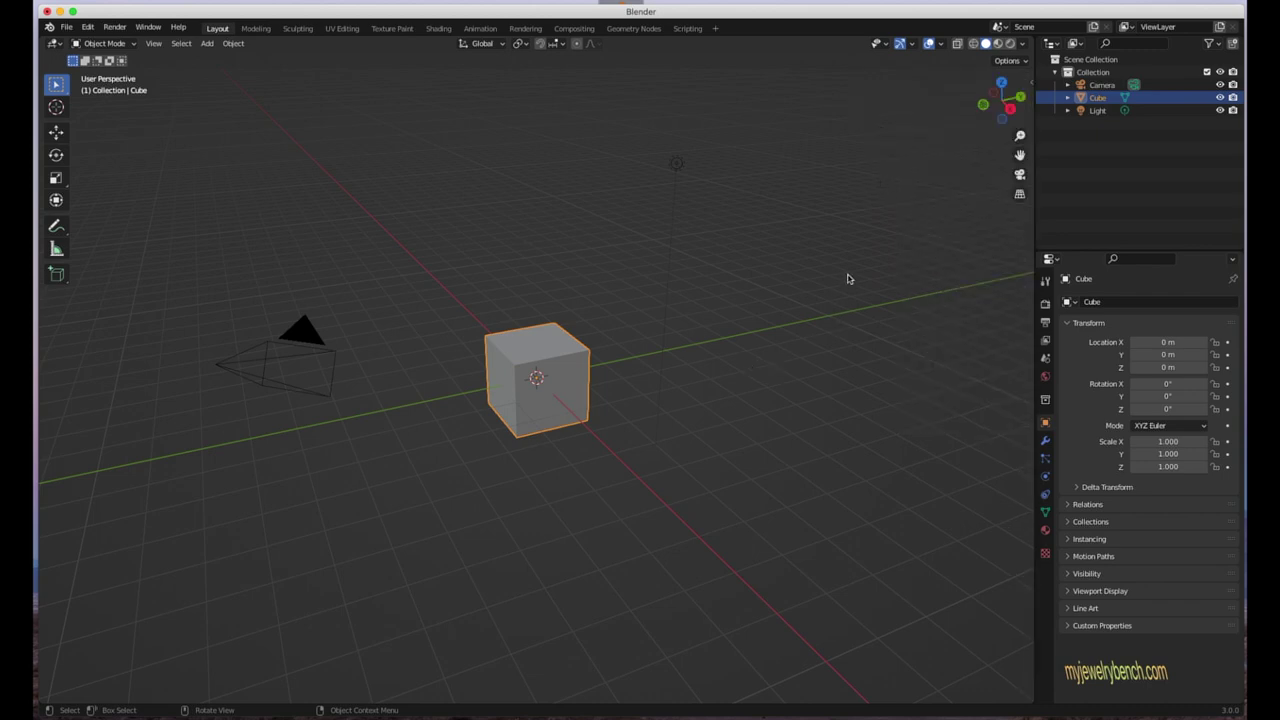
key(n)
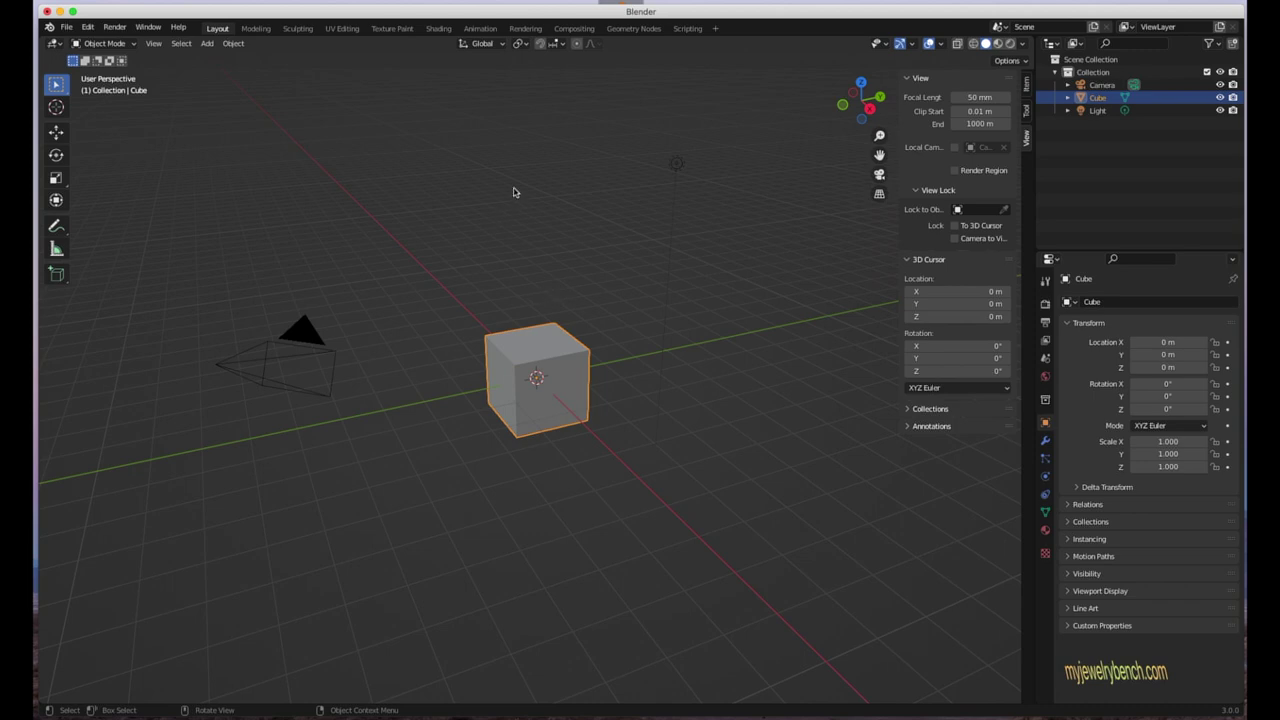
- Look at the scene from the top using the View pie menu, and orbit back to an angled view
key(grave)
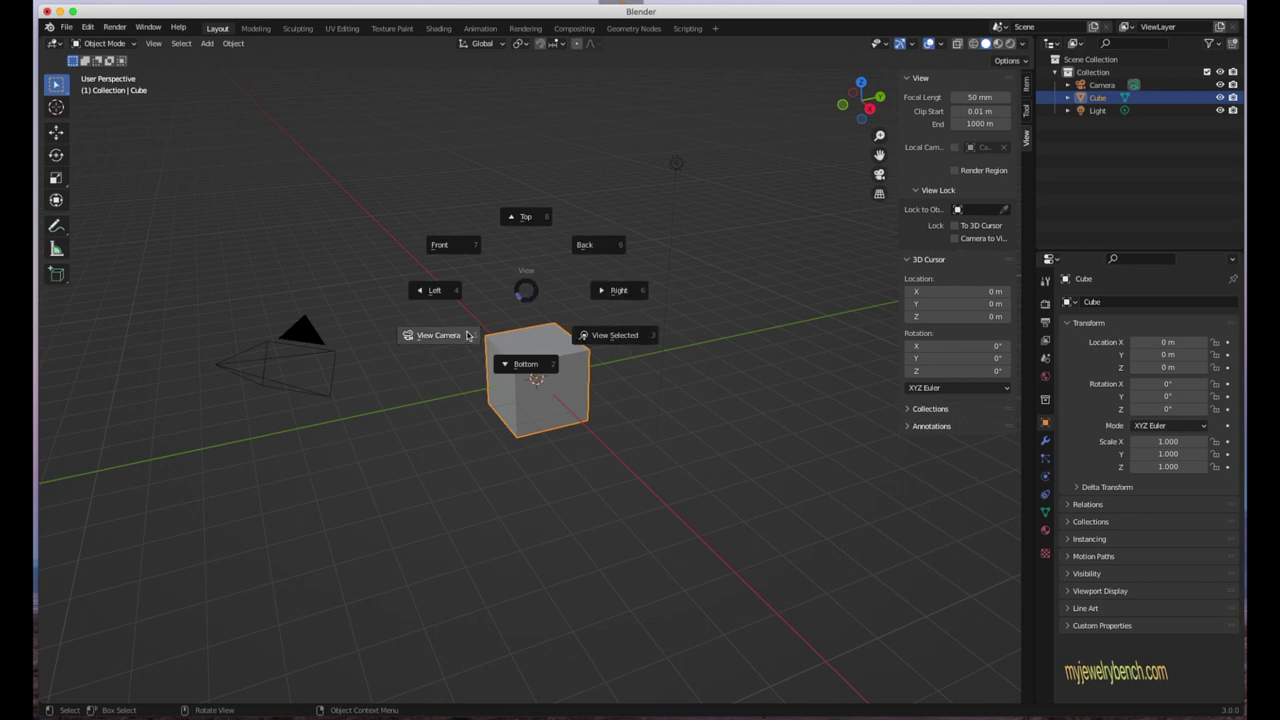
click(521, 219)
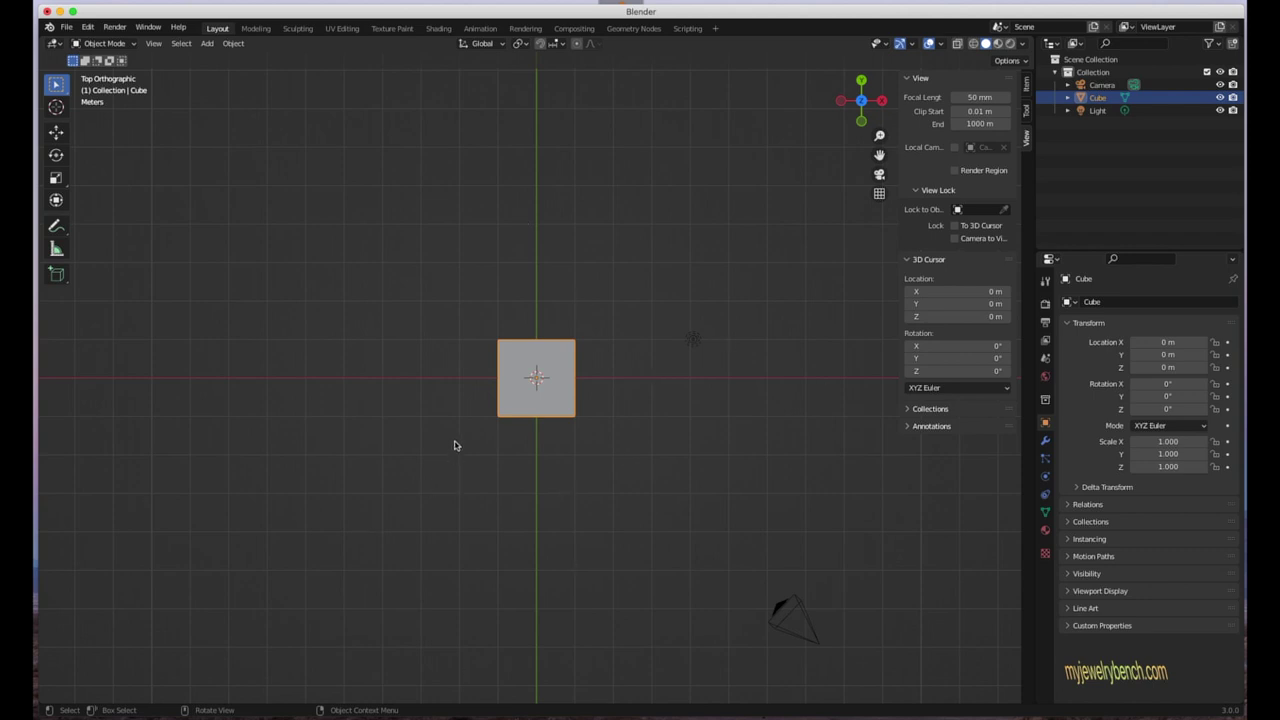
middle_drag(588, 304, 661, 295)
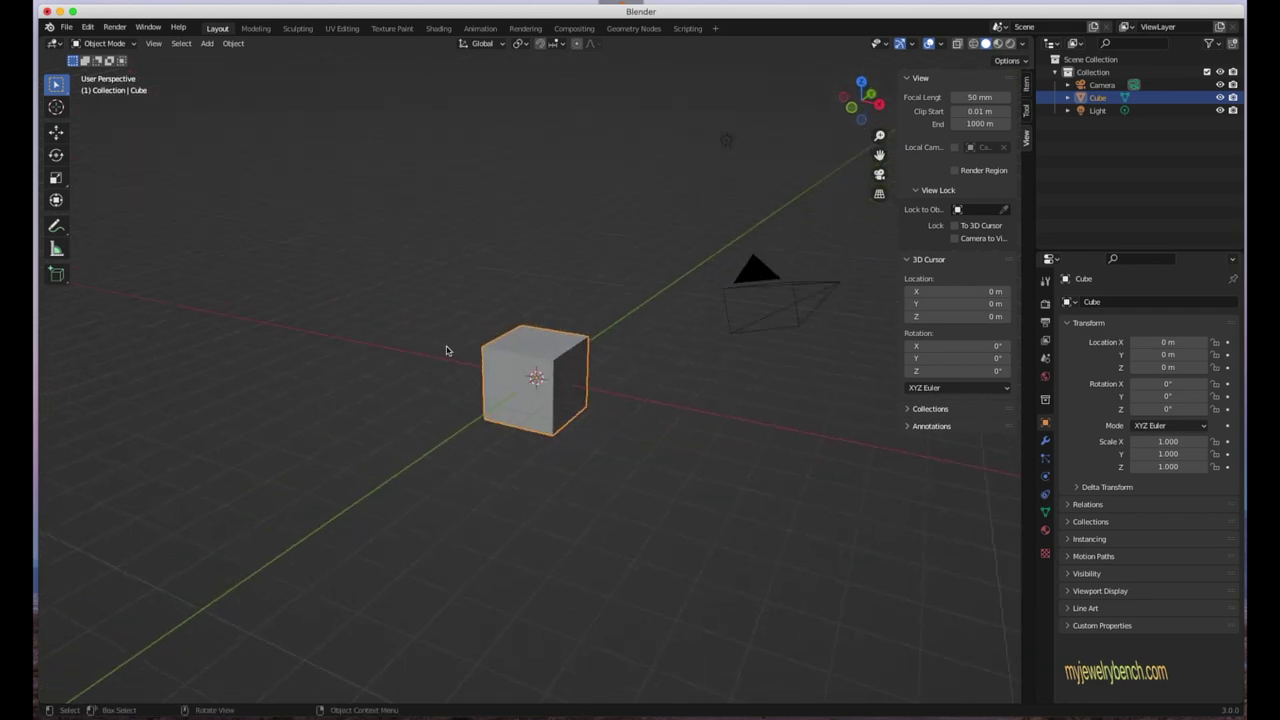
mouse_move(587, 362)
middle_down()
mouse_move(631, 357)
mouse_move(569, 374)
mouse_move(566, 390)
mouse_move(597, 294)
mouse_move(583, 337)
mouse_move(620, 350)
mouse_move(531, 357)
mouse_move(134, 314)
mouse_move(674, 400)
mouse_move(651, 403)
mouse_move(605, 363)
middle_up()
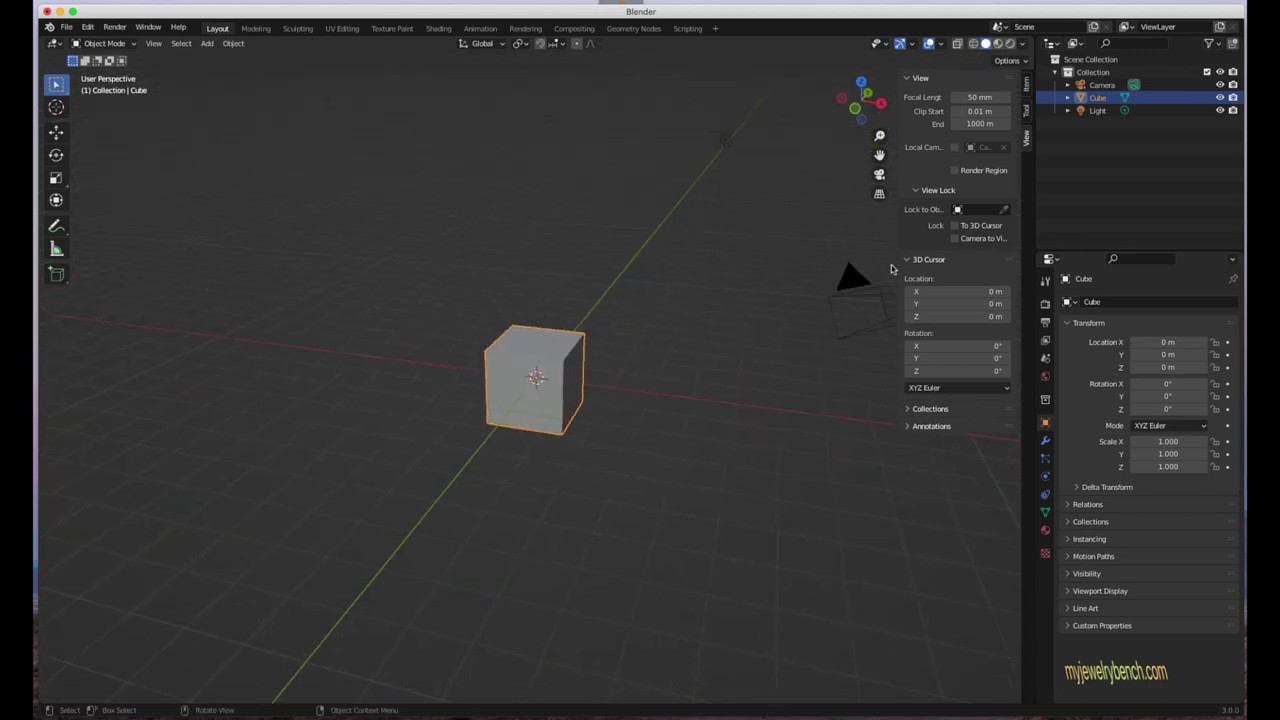
- View the cube from the top, right, back, bottom and front with the navigation gizmo, and orbit to an angled close-up
click(862, 85)
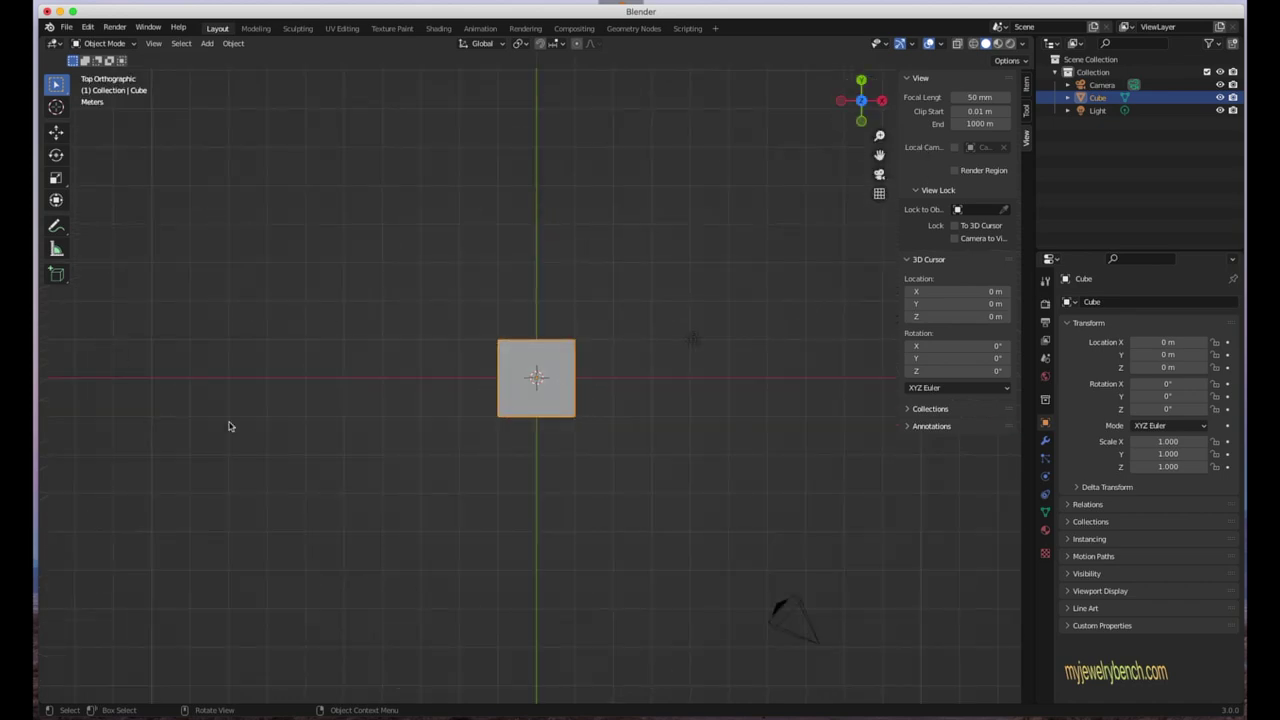
click(882, 101)
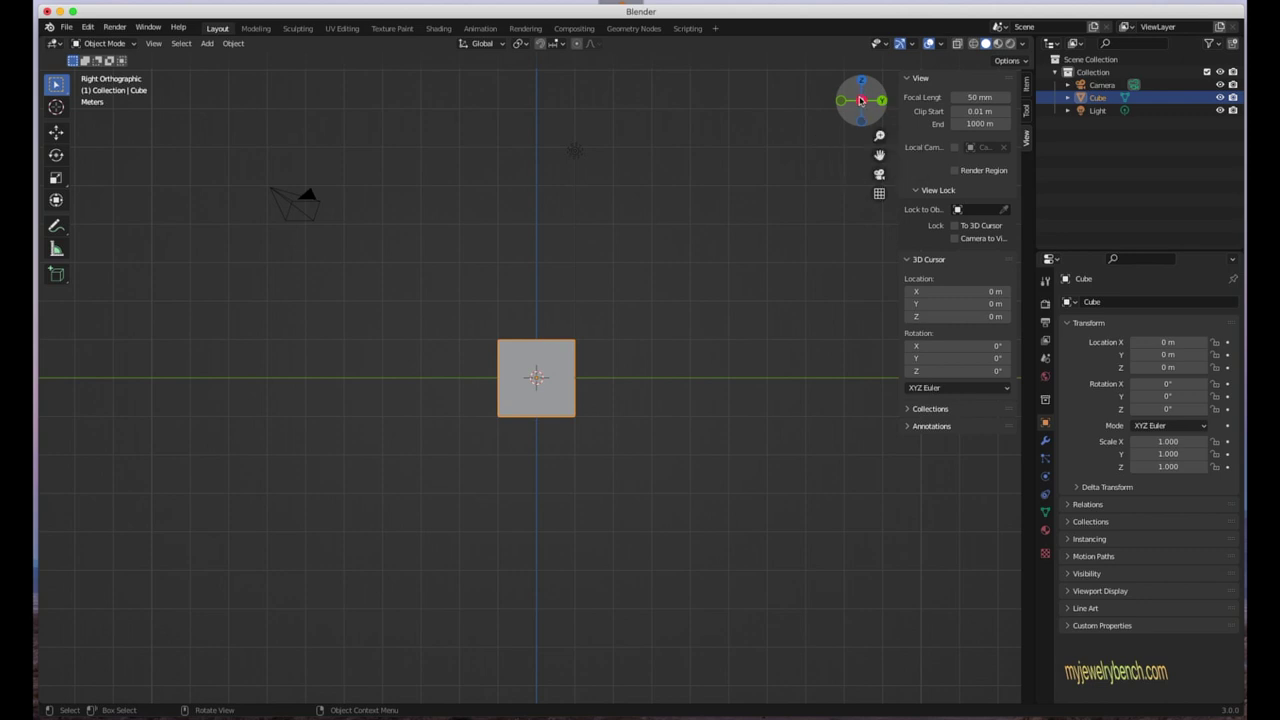
click(883, 101)
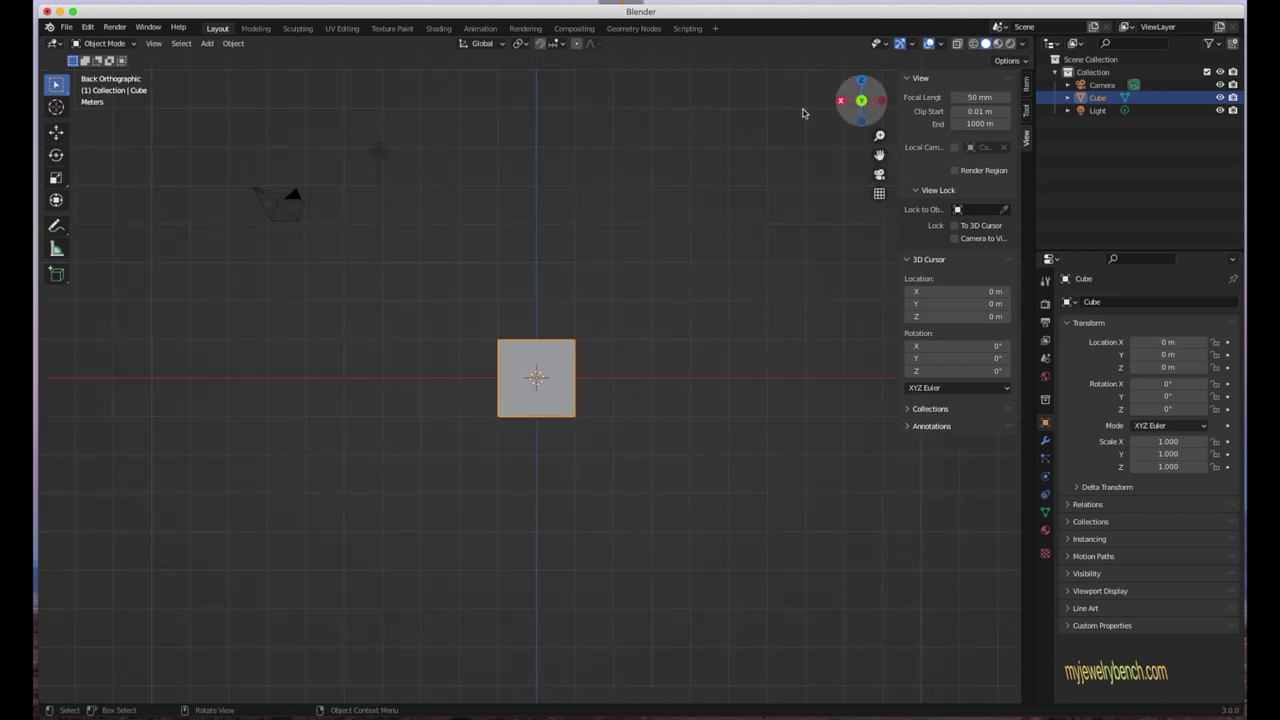
click(864, 122)
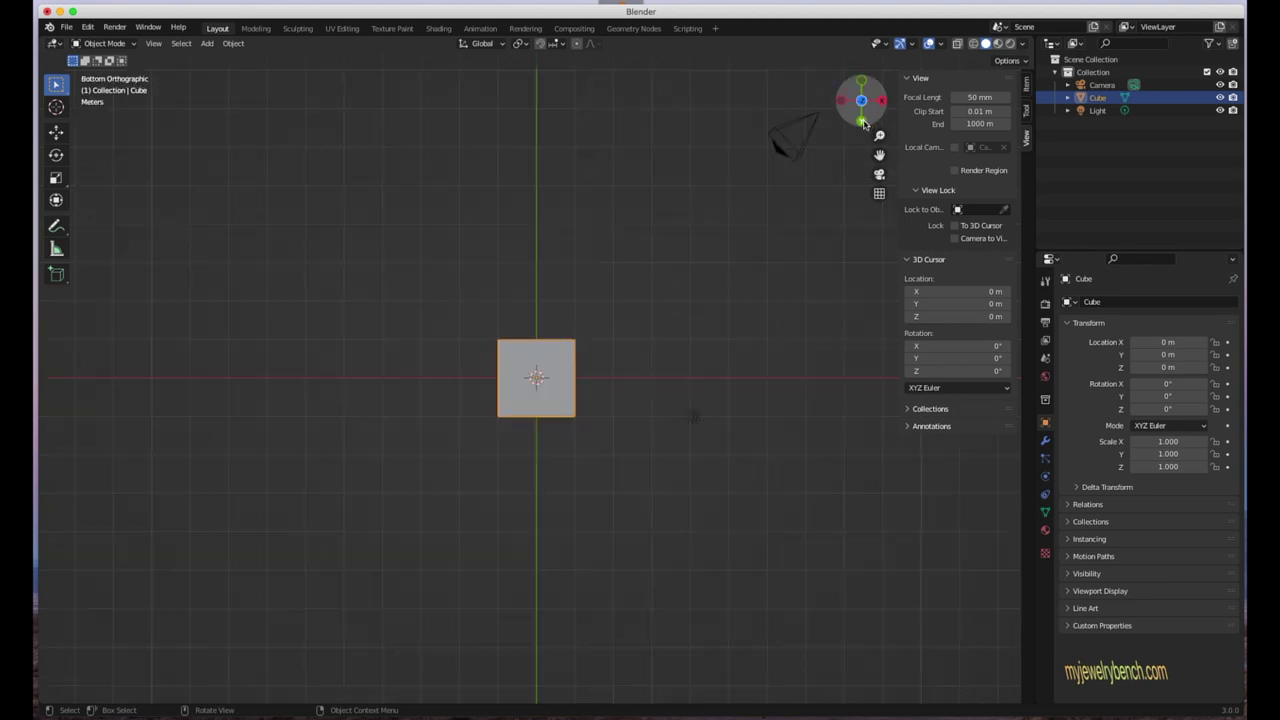
click(864, 82)
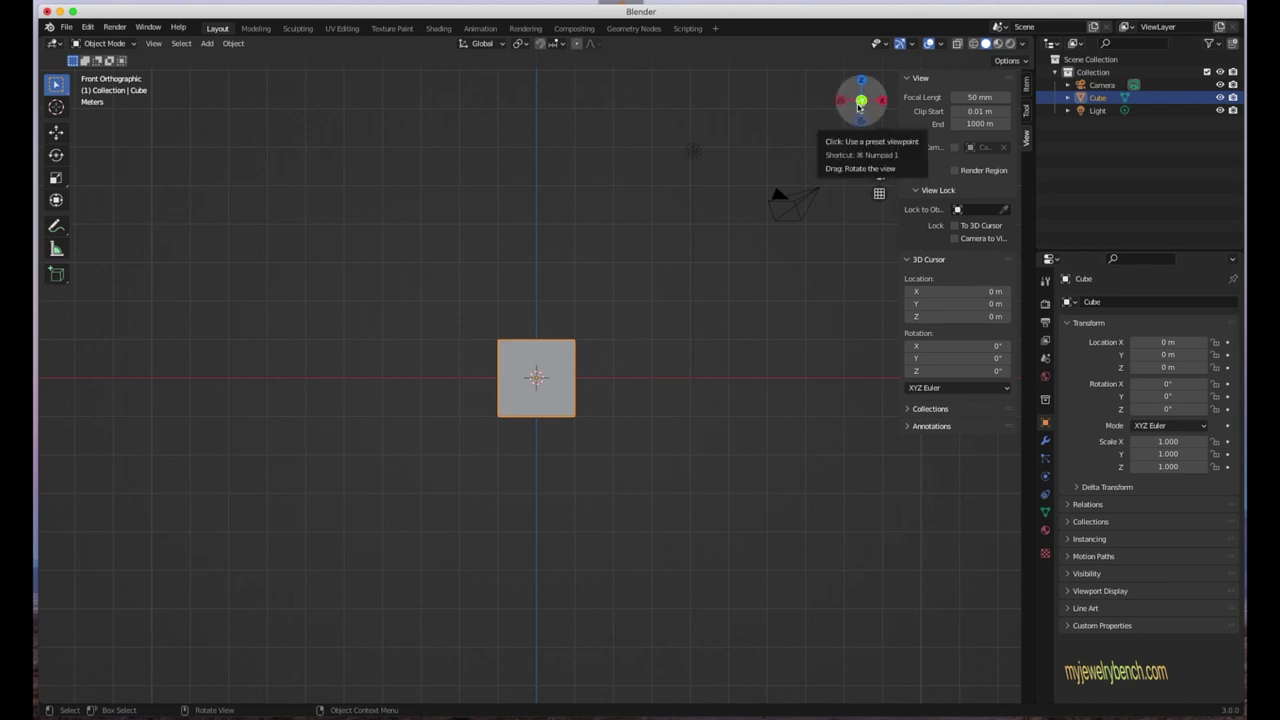
scroll(672, 300, up, 4)
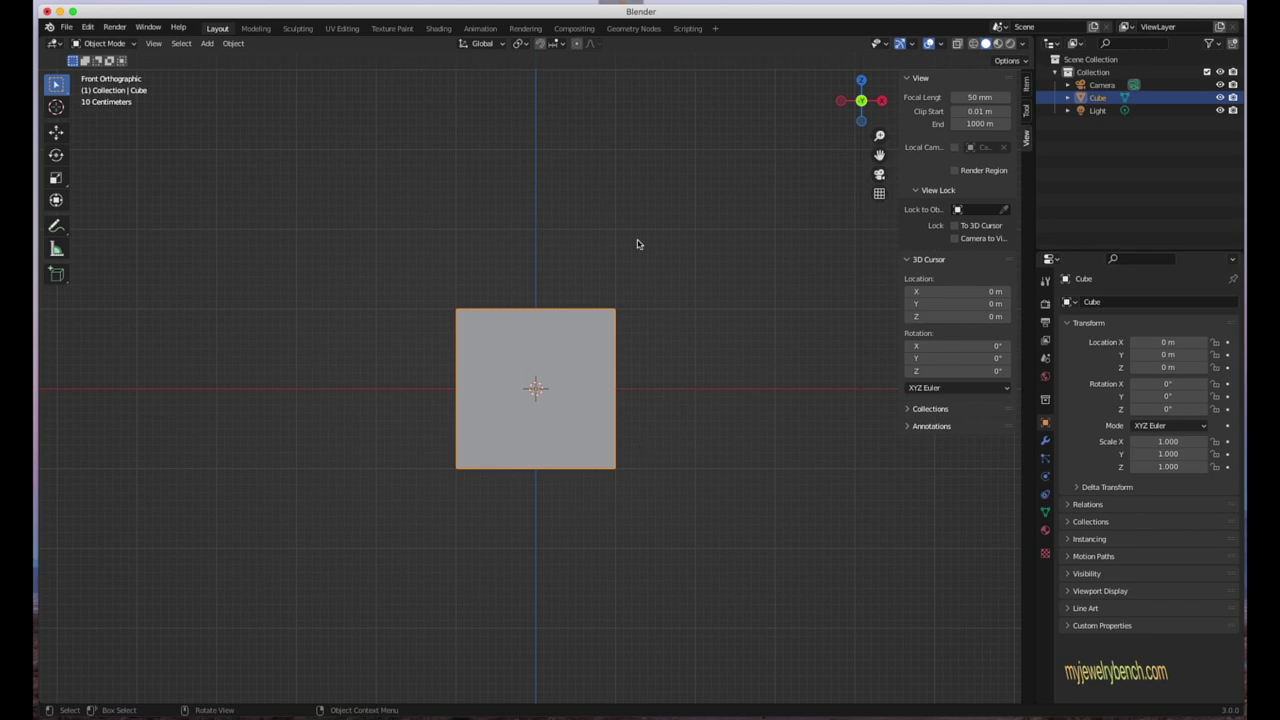
middle_drag(397, 345, 449, 433)
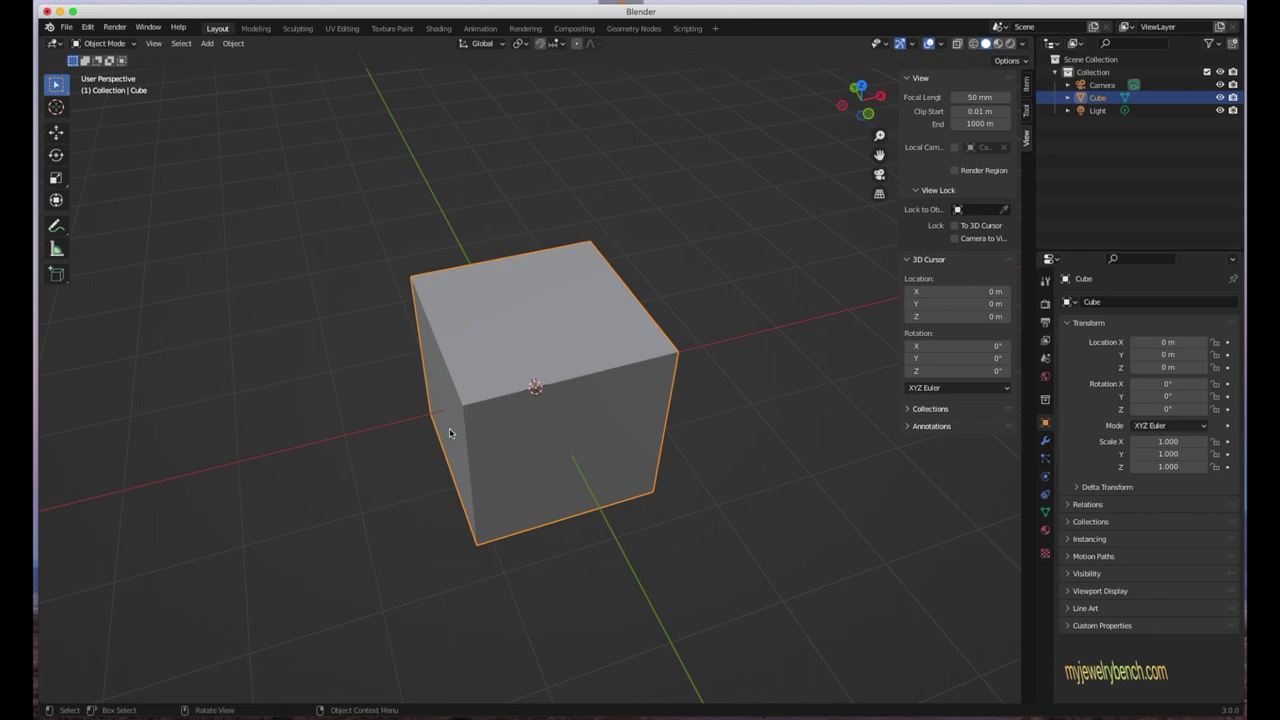
- Cycle through the front, right, top and bottom orthographic views, and return to the front before viewing the back
key(KP_1)
key(KP_3)
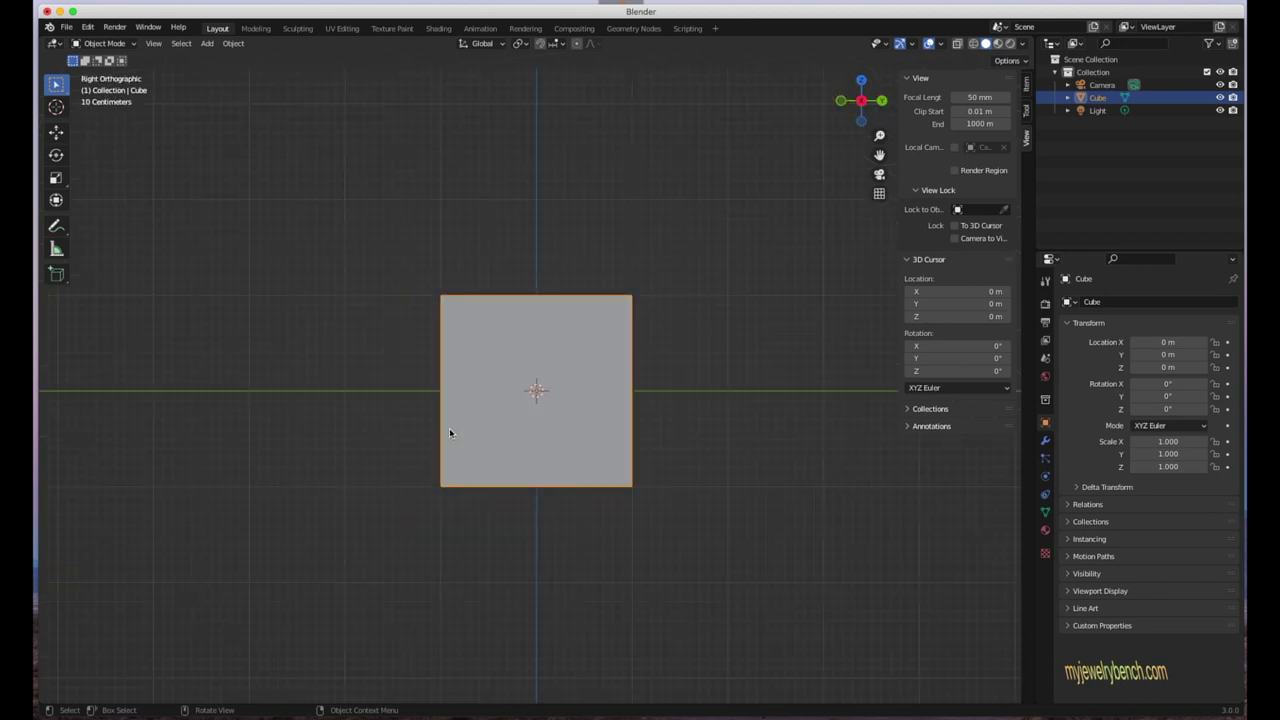
key(KP_7)
key(ctrl+KP_7)
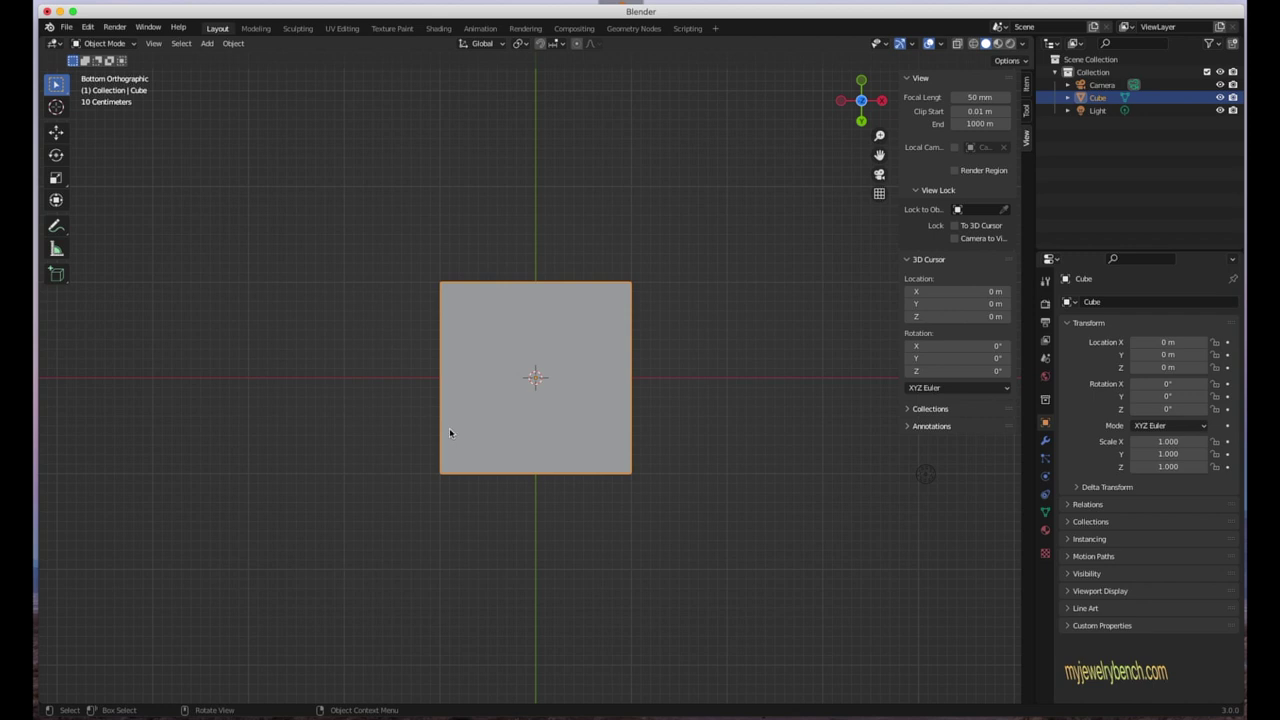
key(KP_1)
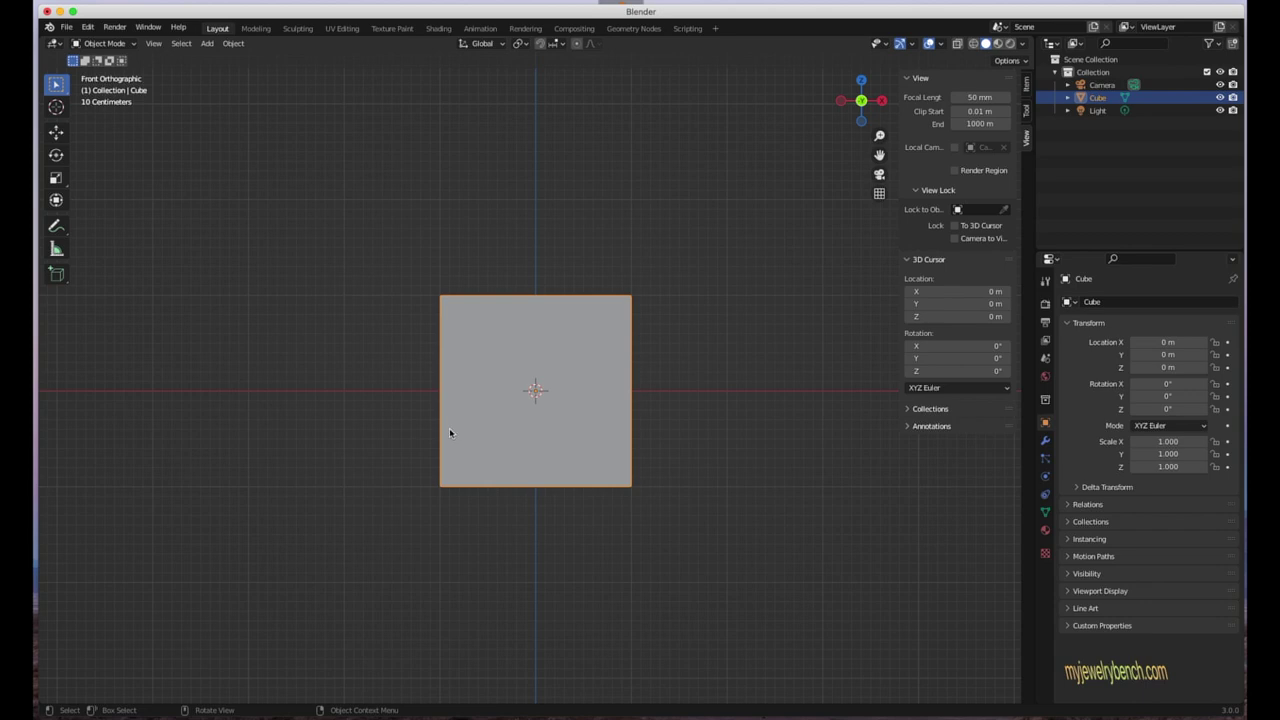
key(ctrl+KP_1)
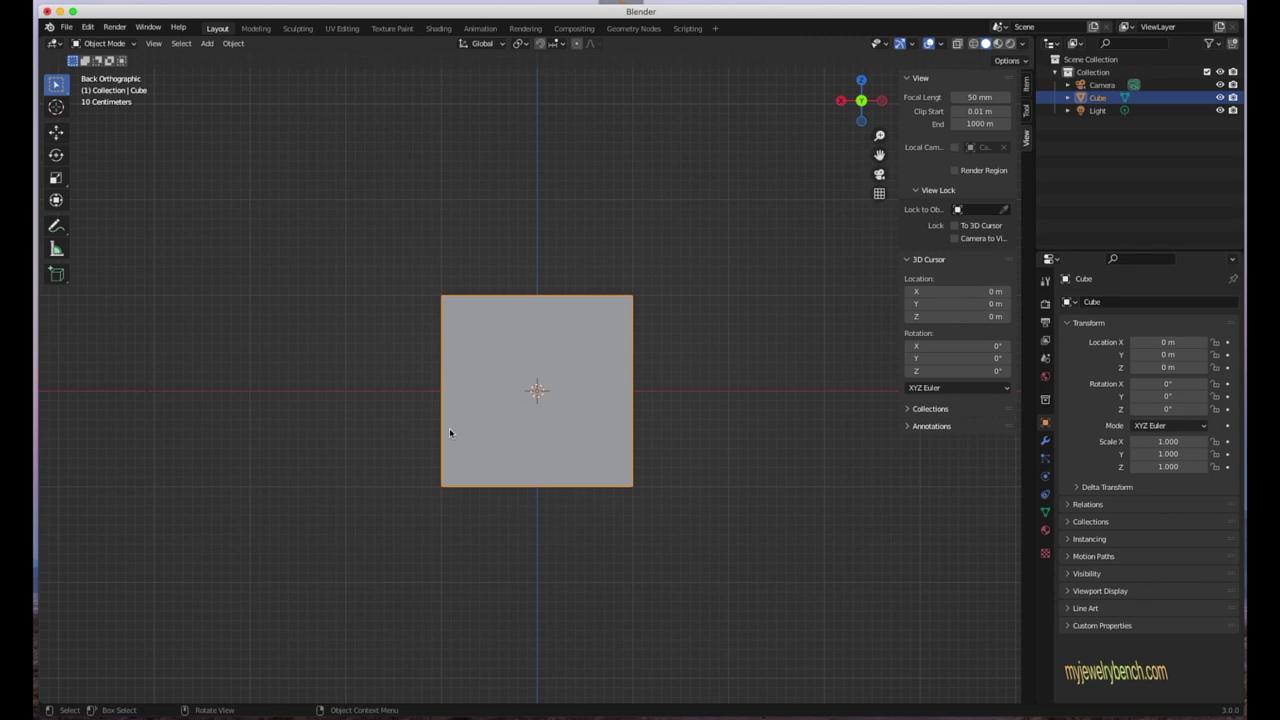
- Orbit to an angled view of the cube and compare perspective with orthographic projection, finishing in perspective
key(KP_5)
middle_drag(666, 277, 555, 374)
scroll(447, 354, down, 3)
scroll(508, 375, up, 4)
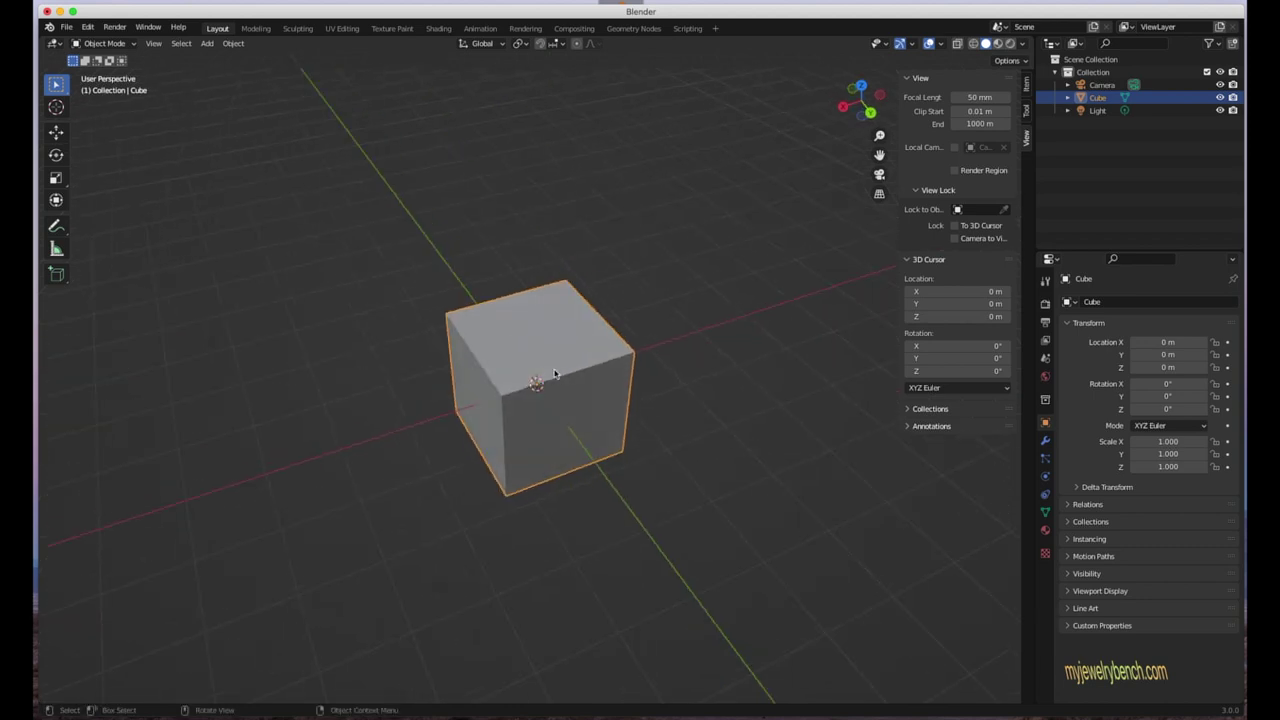
key(KP_5)
key(KP_5)
key(KP_5)
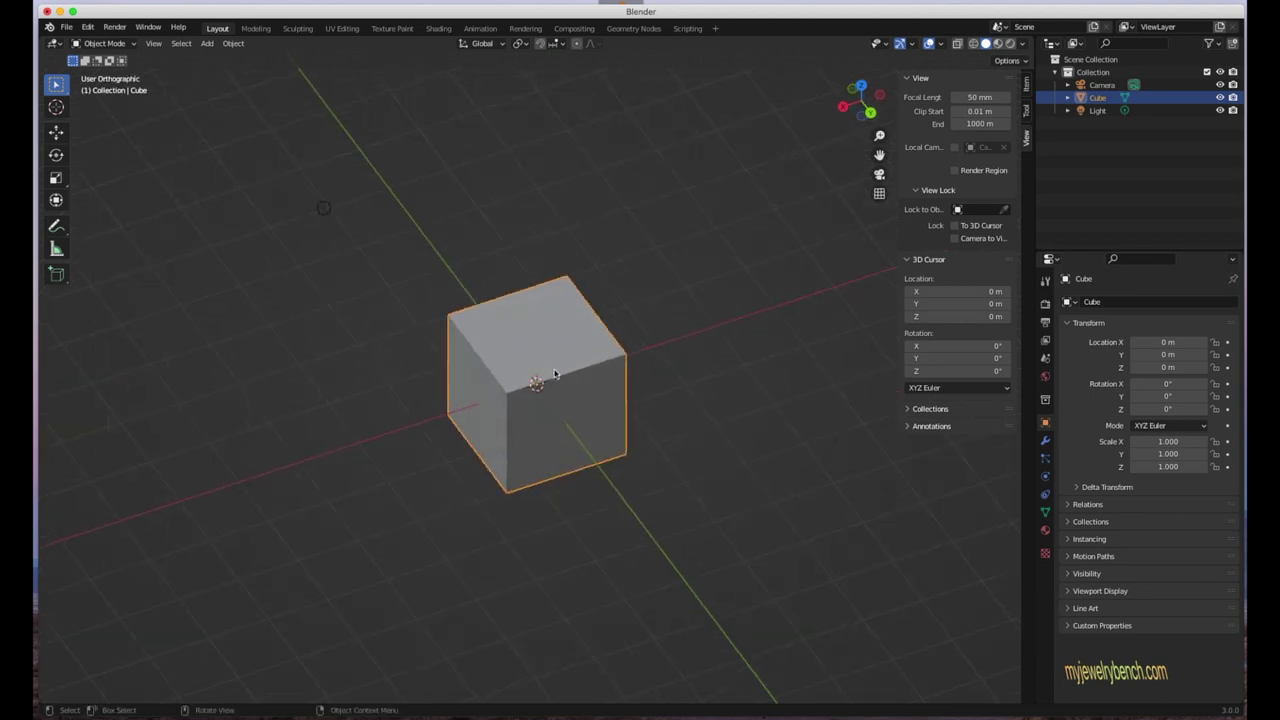
key(KP_5)
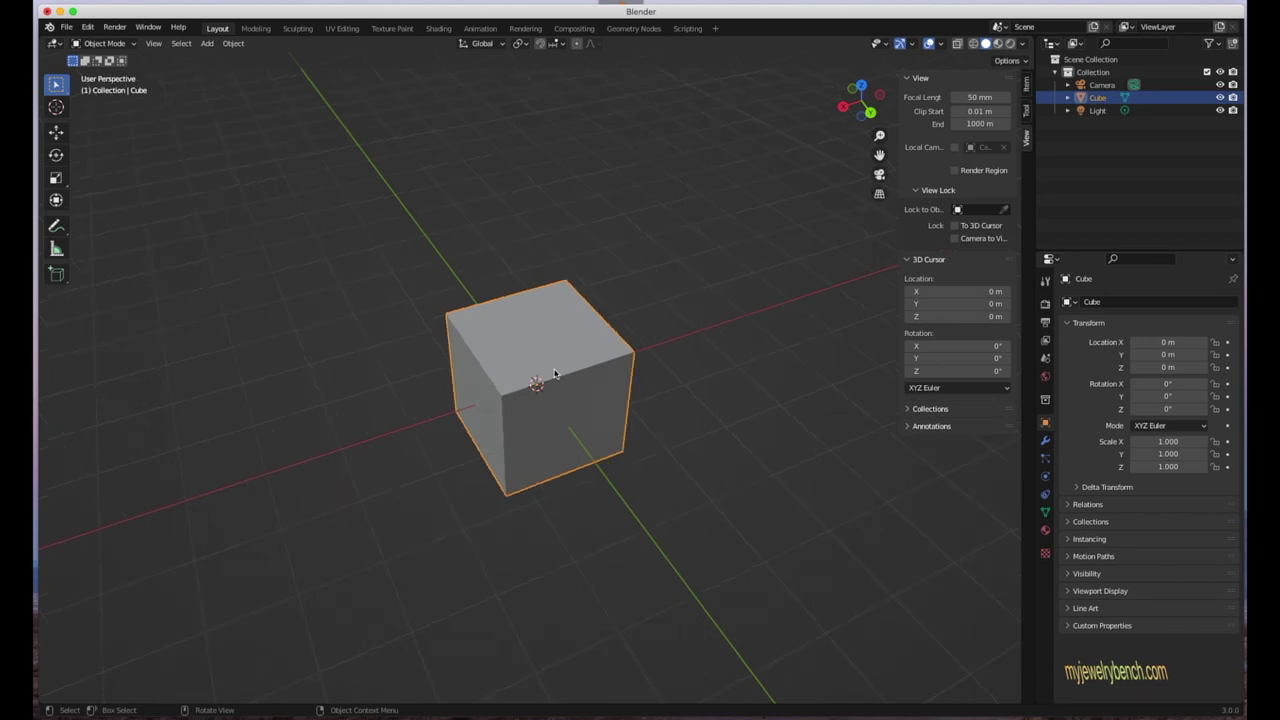
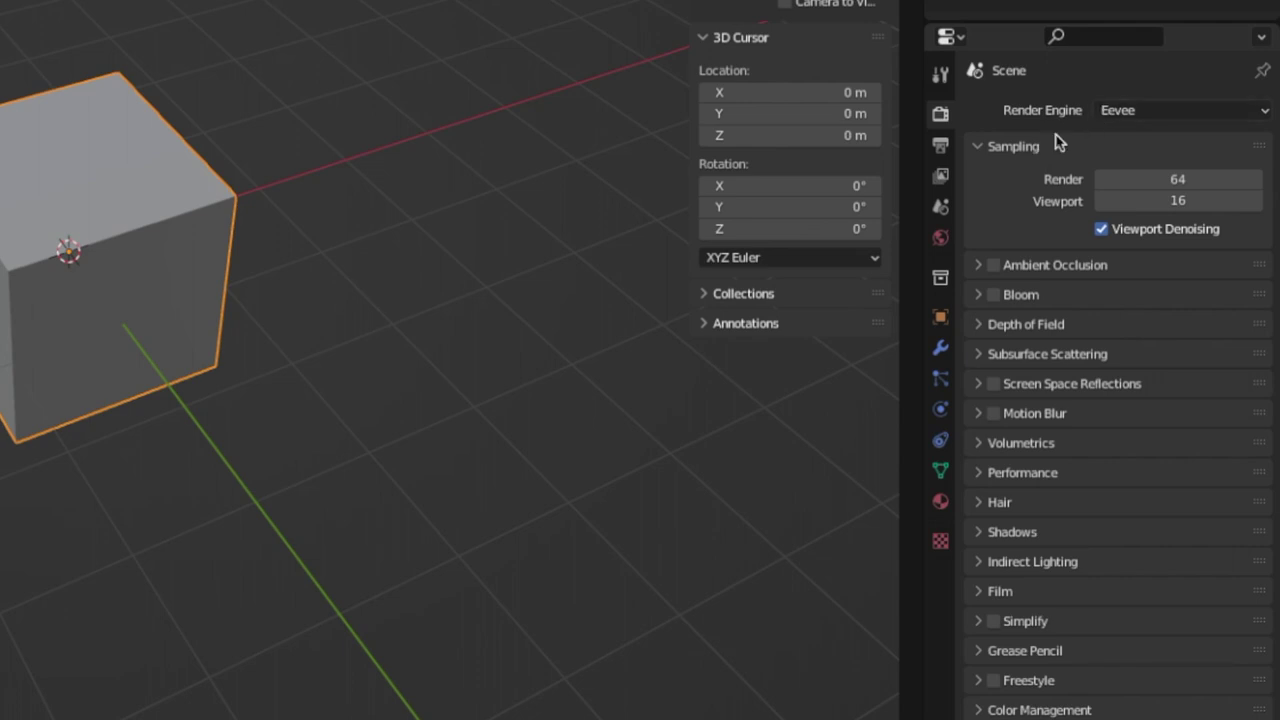
- Try Cycles as the render engine, and set the engine back to Eevee
click(1163, 113)
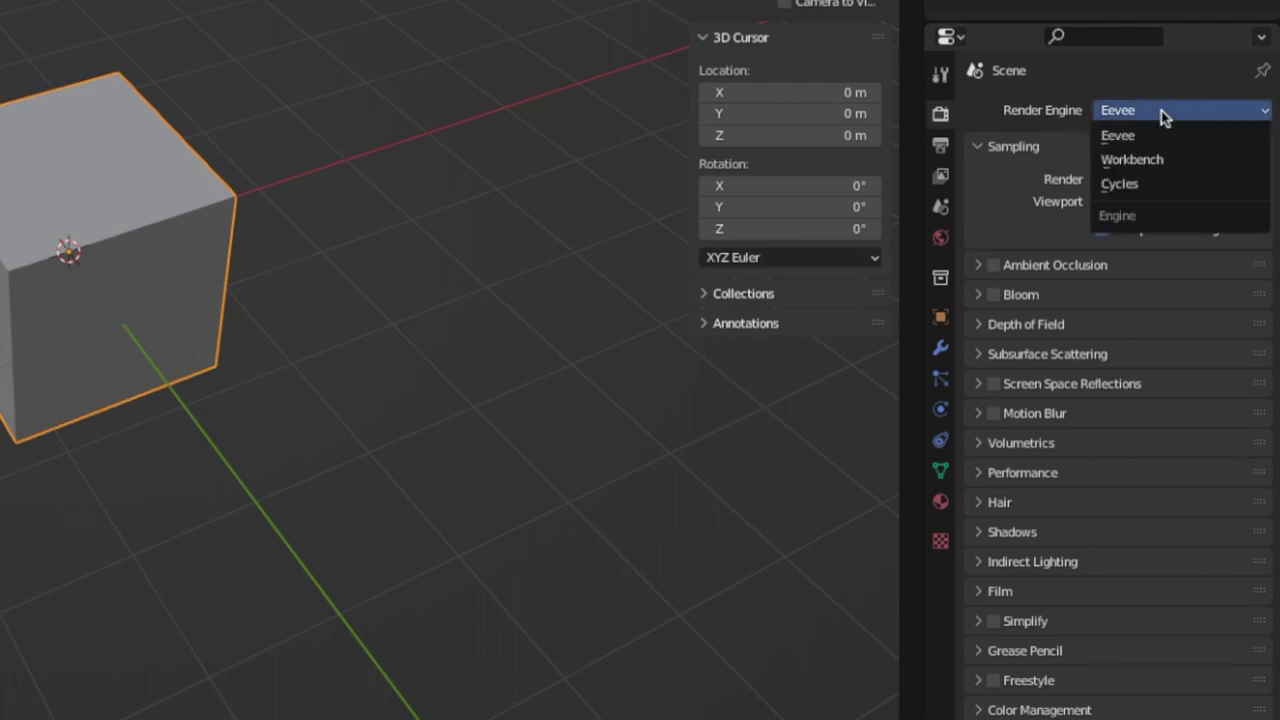
click(1138, 184)
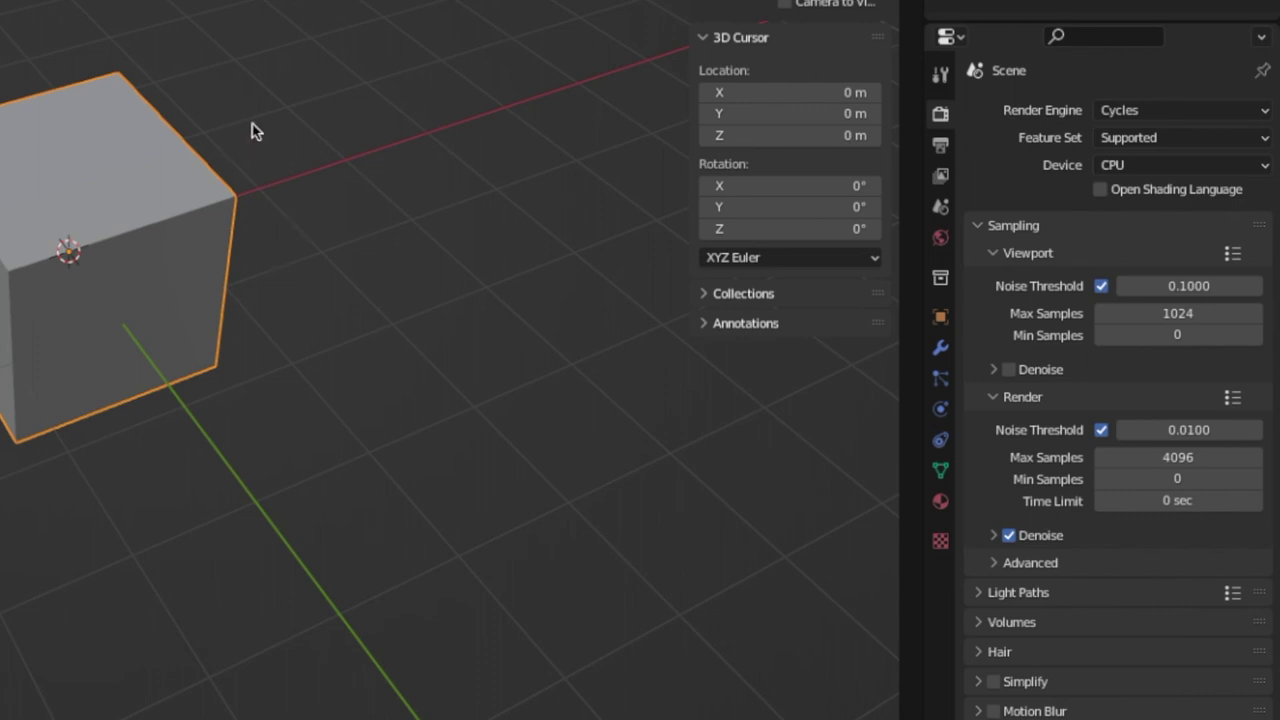
click(1127, 116)
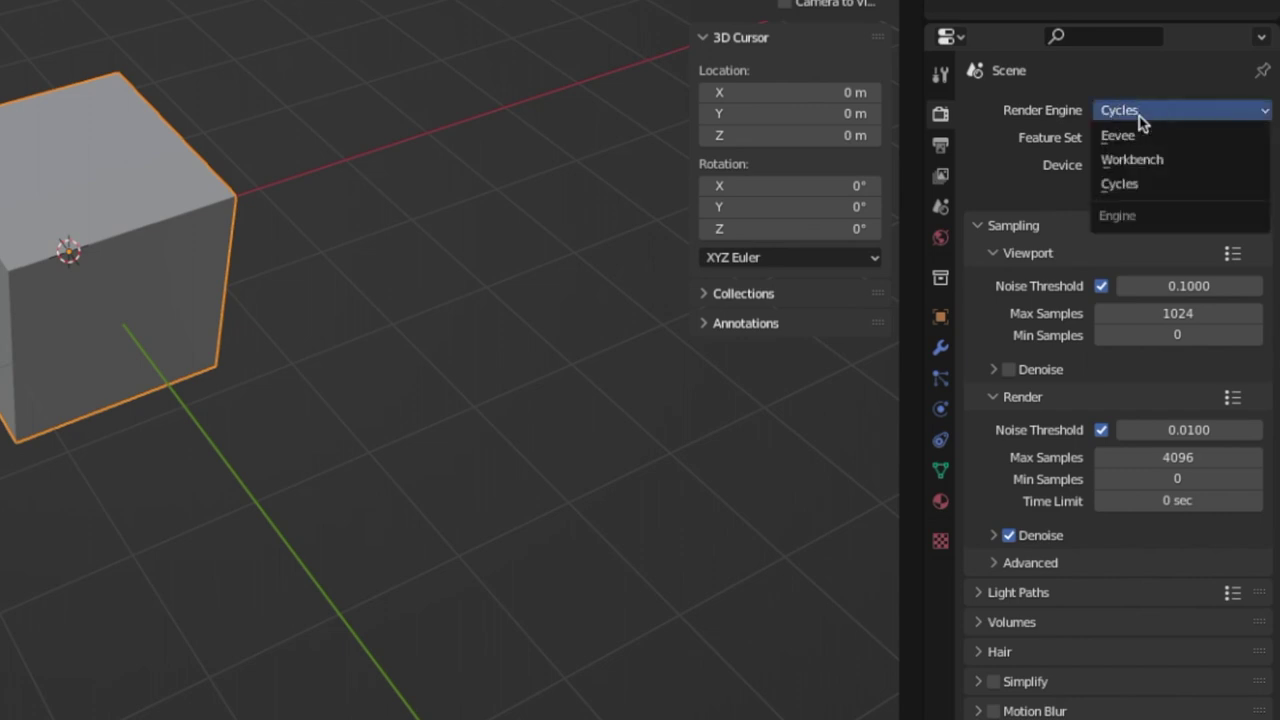
click(1131, 140)
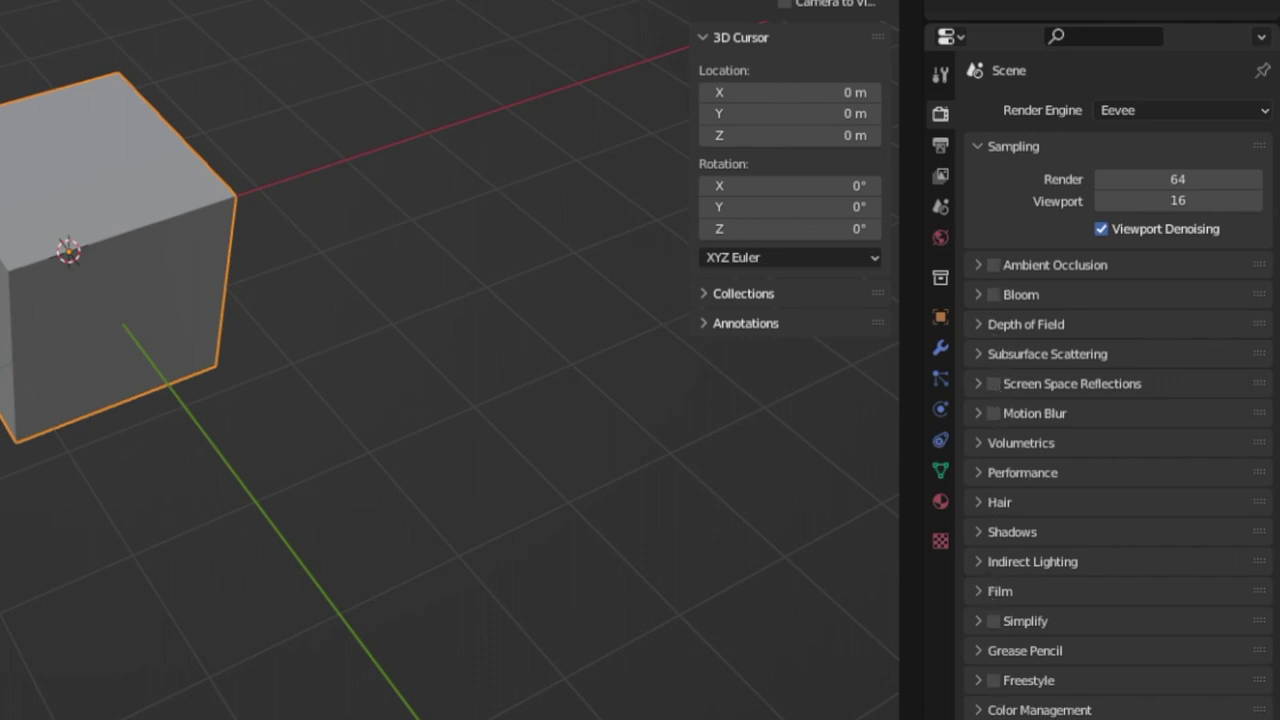
- Review the scene's output properties, look through the camera, and enable Render Region
click(941, 149)
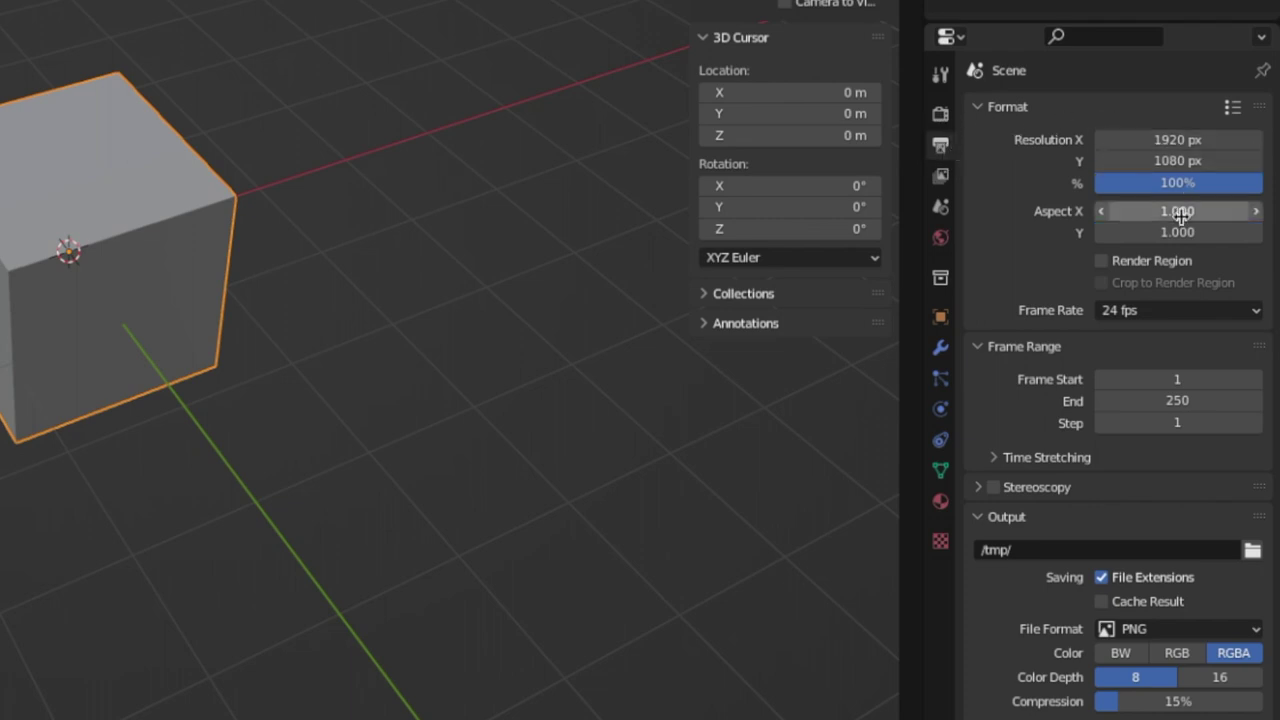
scroll(1055, 340, down, 1)
scroll(1052, 340, up, 1)
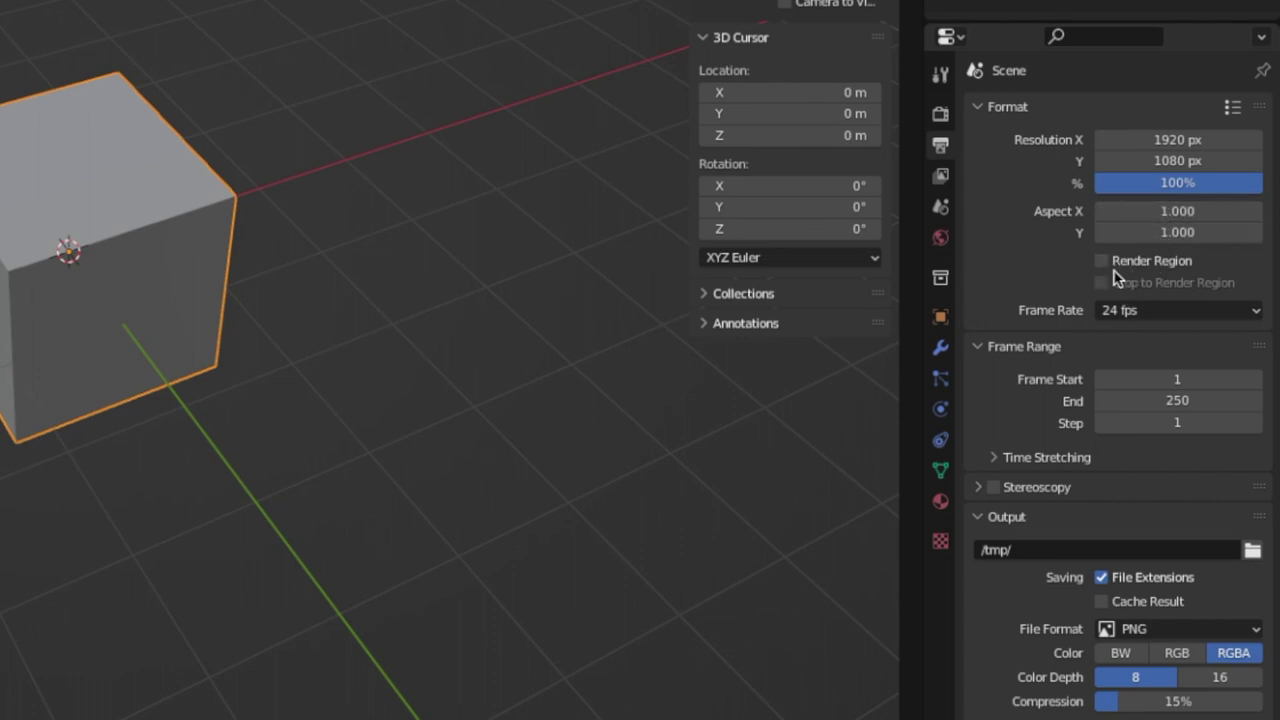
key(KP_0)
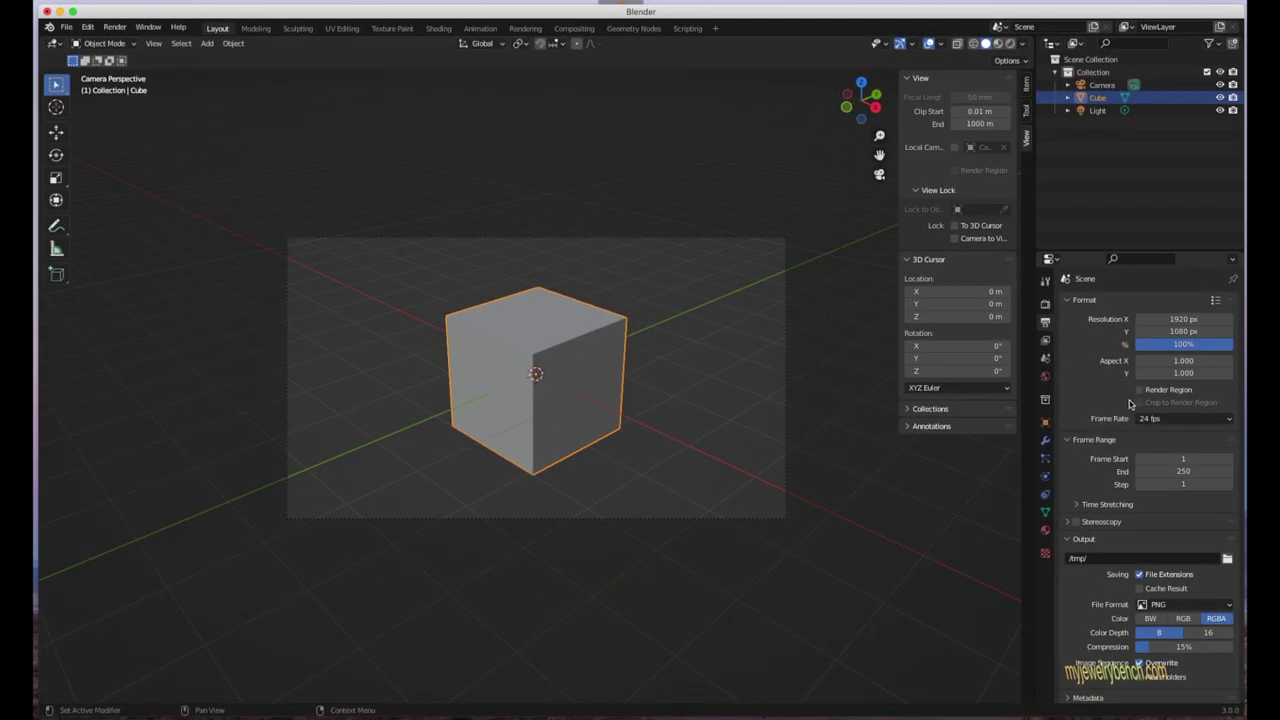
click(1139, 389)
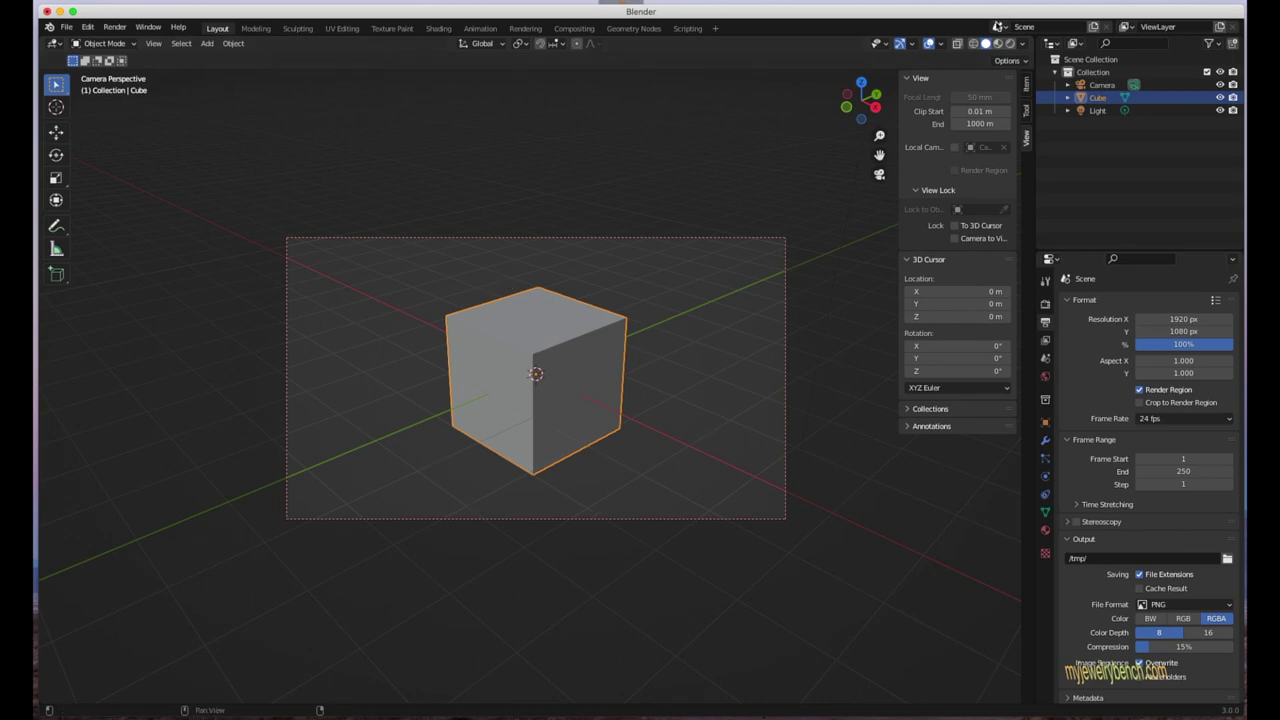
- Switch the viewport to rendered shading and set the output frame rate to 30 fps
click(1010, 44)
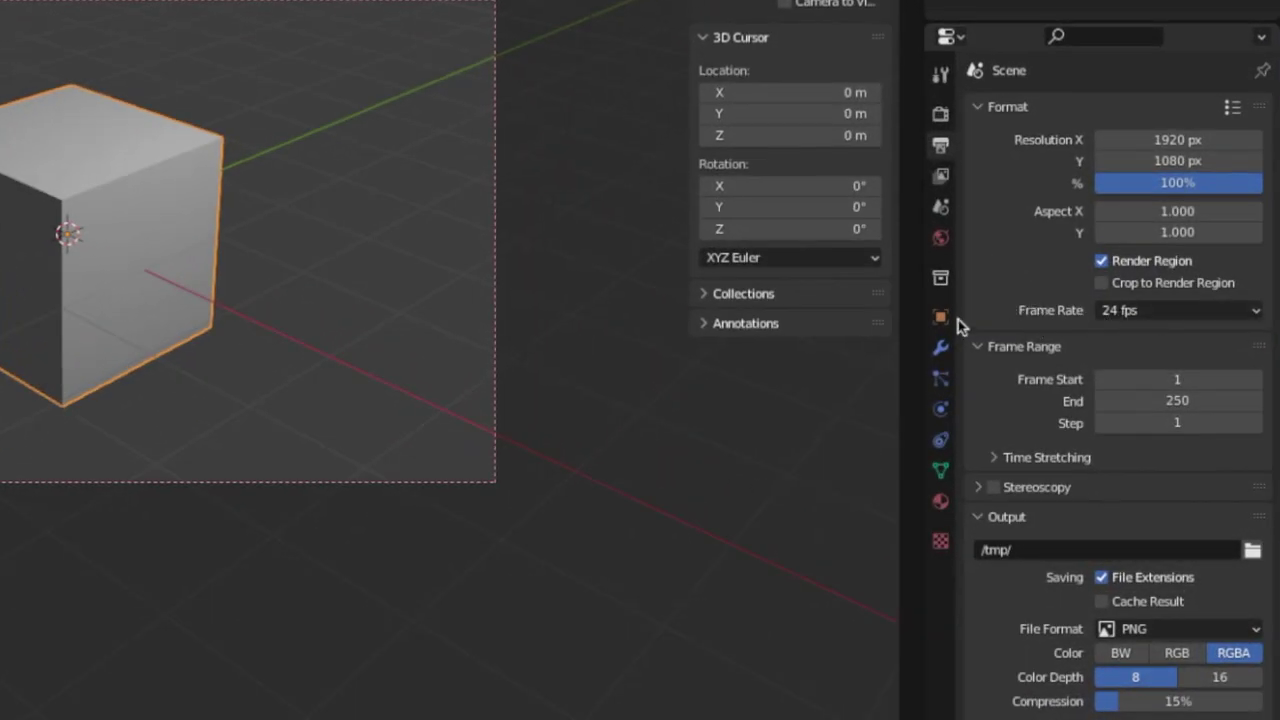
click(1137, 318)
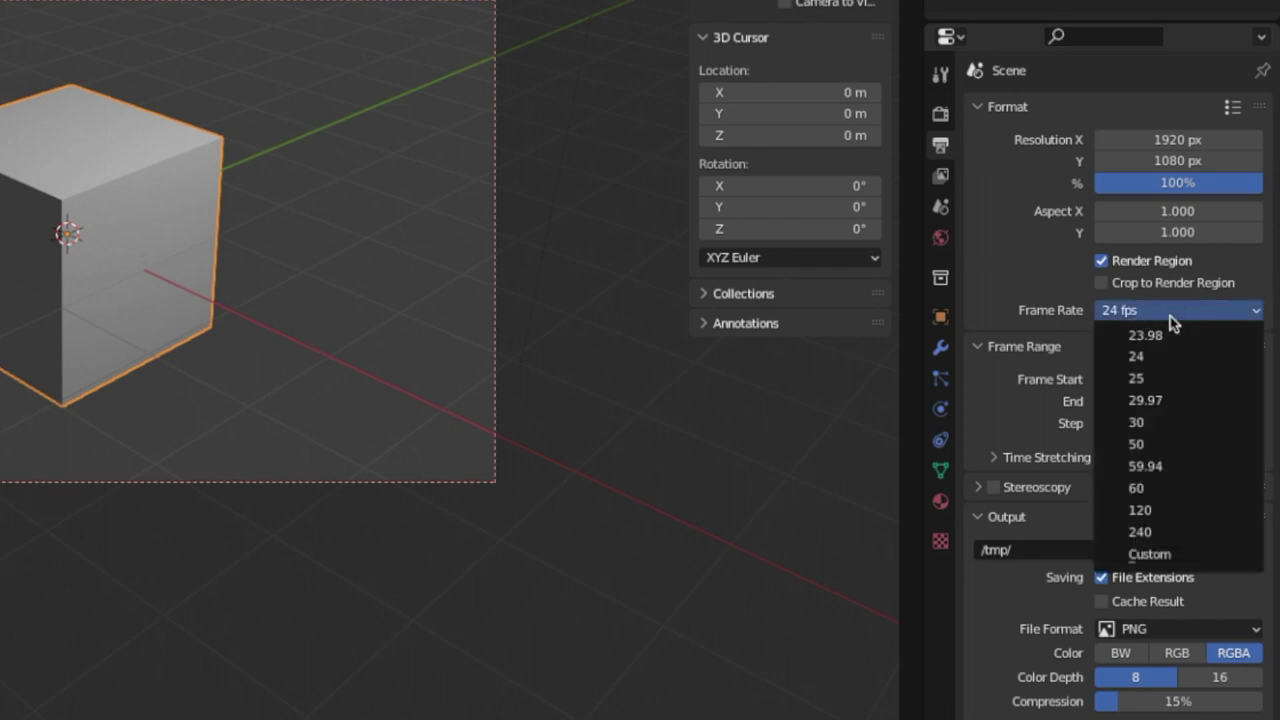
click(1148, 422)
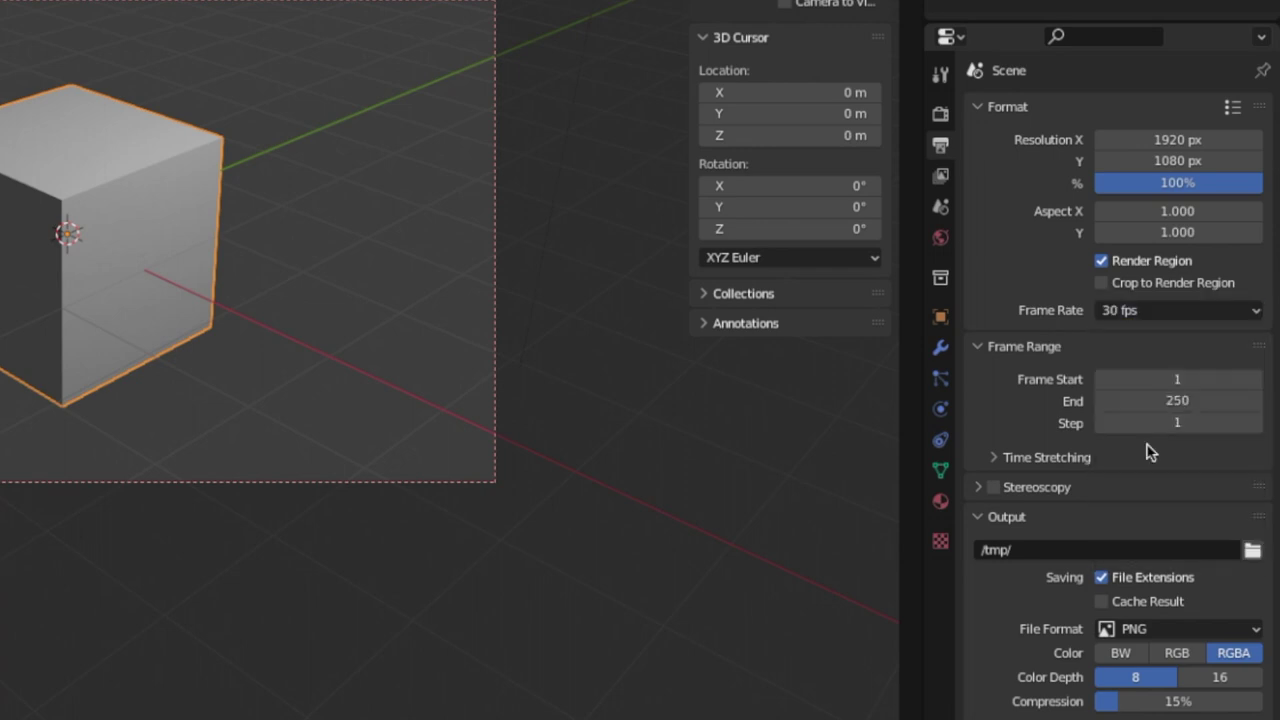
click(1181, 314)
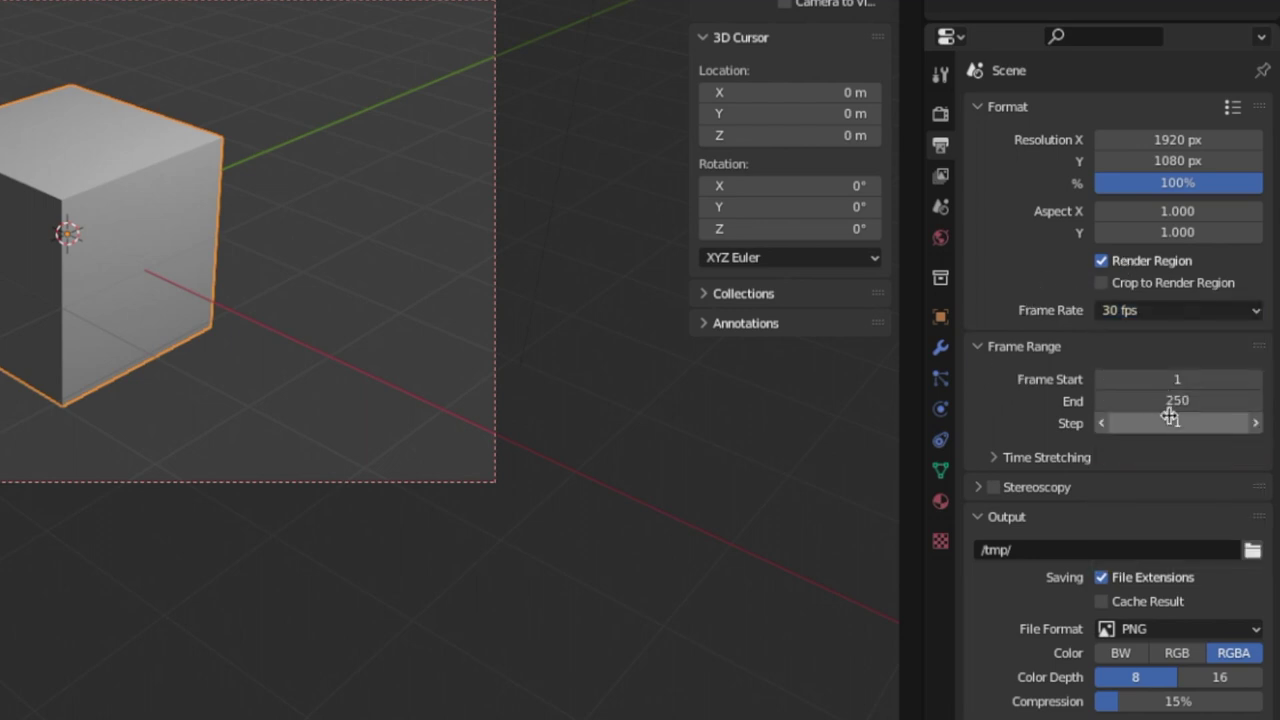
- Review the time stretching and file output settings in the output properties
click(998, 460)
click(995, 458)
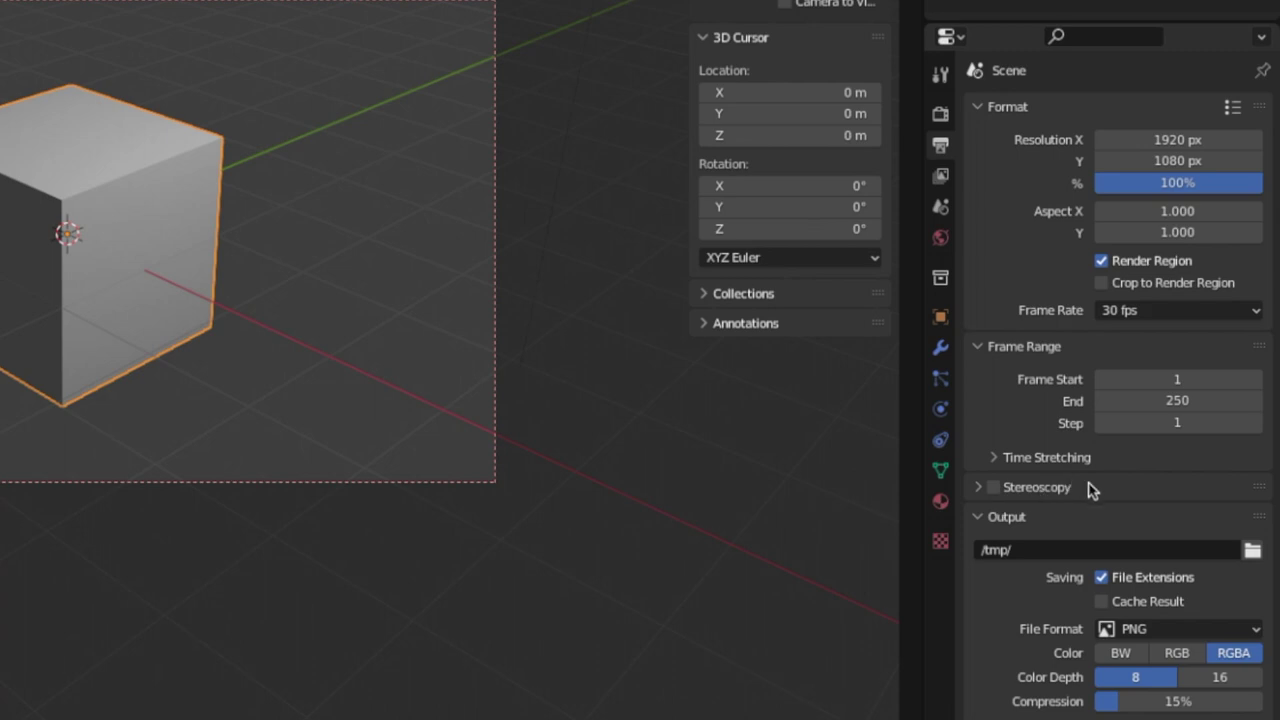
scroll(1035, 522, down, 1)
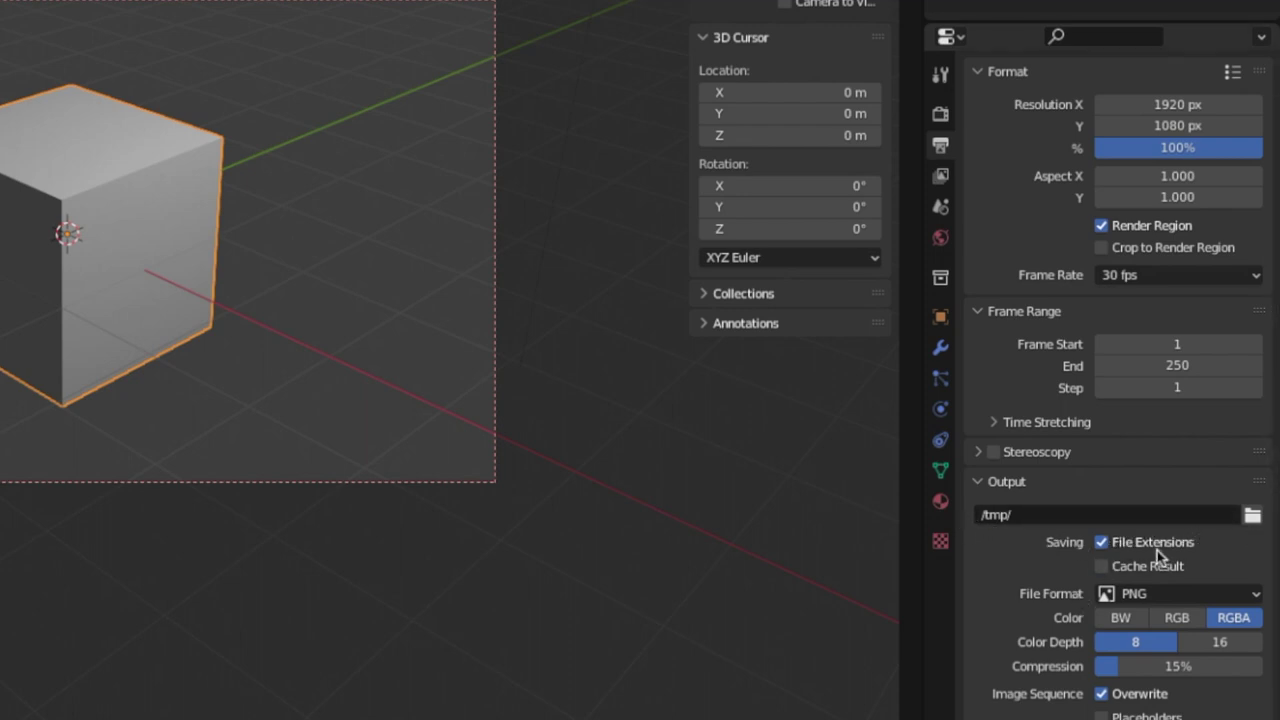
scroll(1131, 374, up, 1)
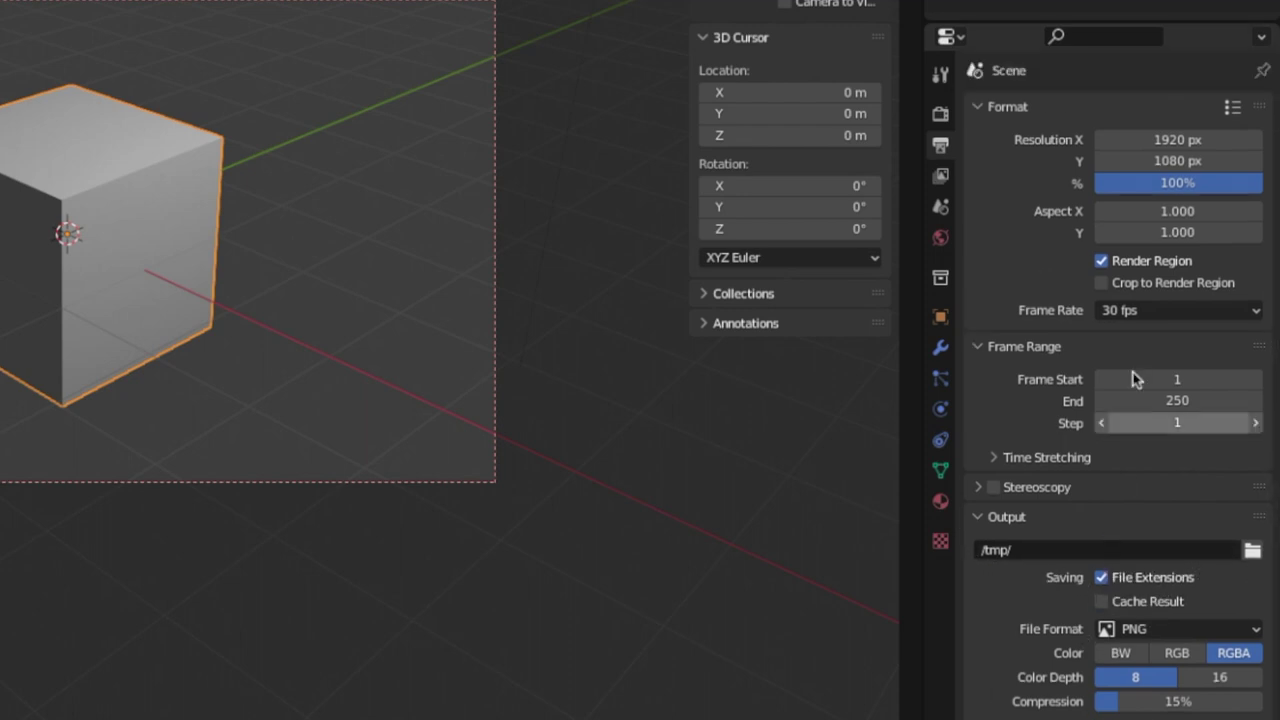
- Look over the view layer properties, including the data, light, effects and Cryptomatte passes
click(939, 178)
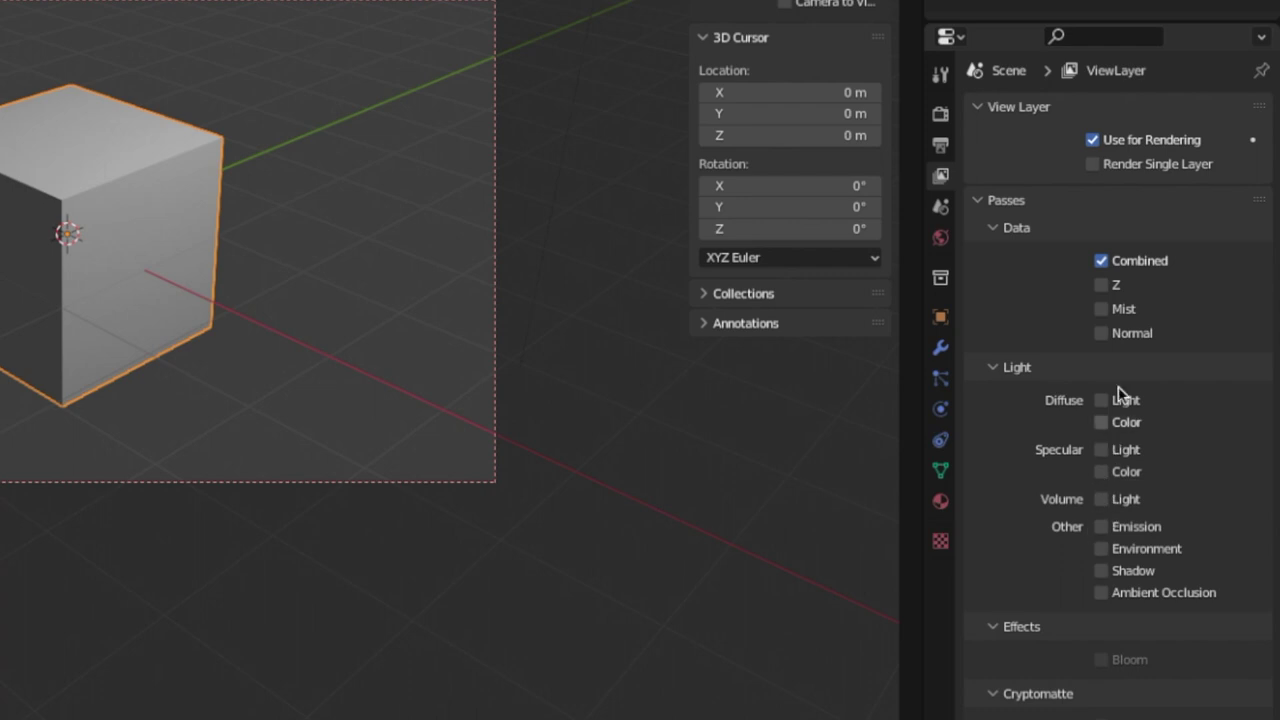
scroll(1100, 314, down, 3)
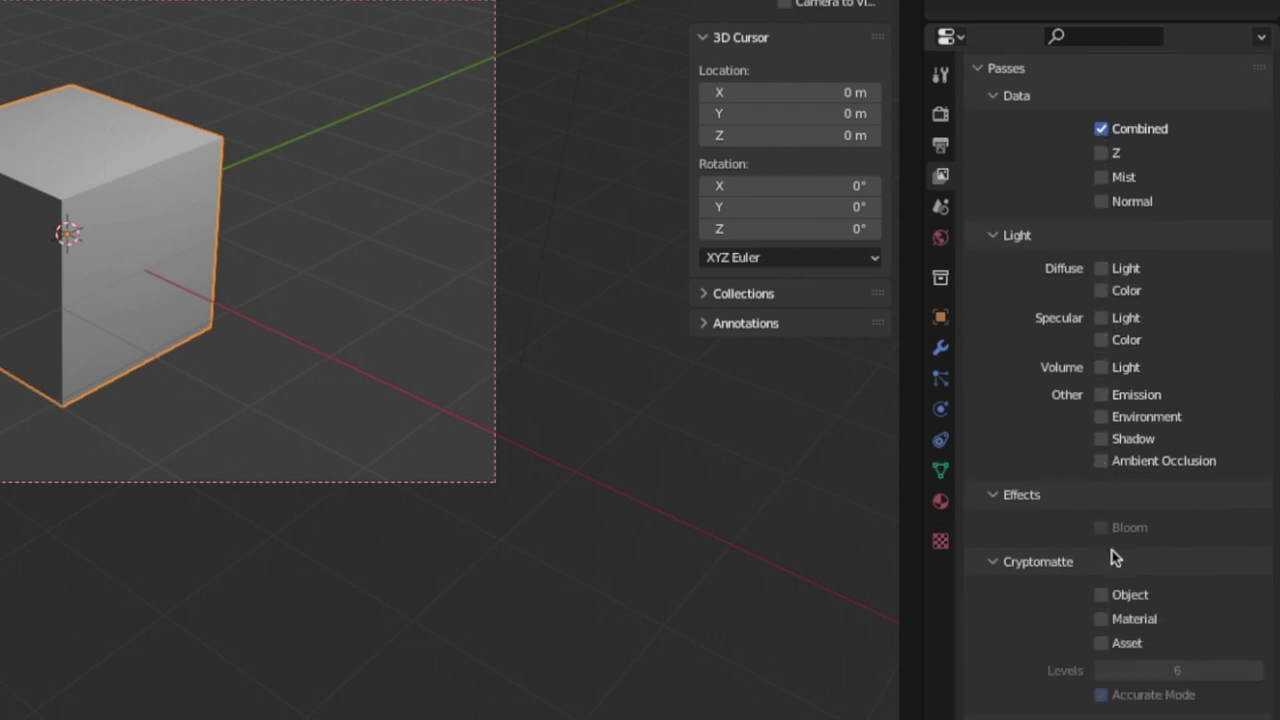
scroll(1113, 557, up, 2)
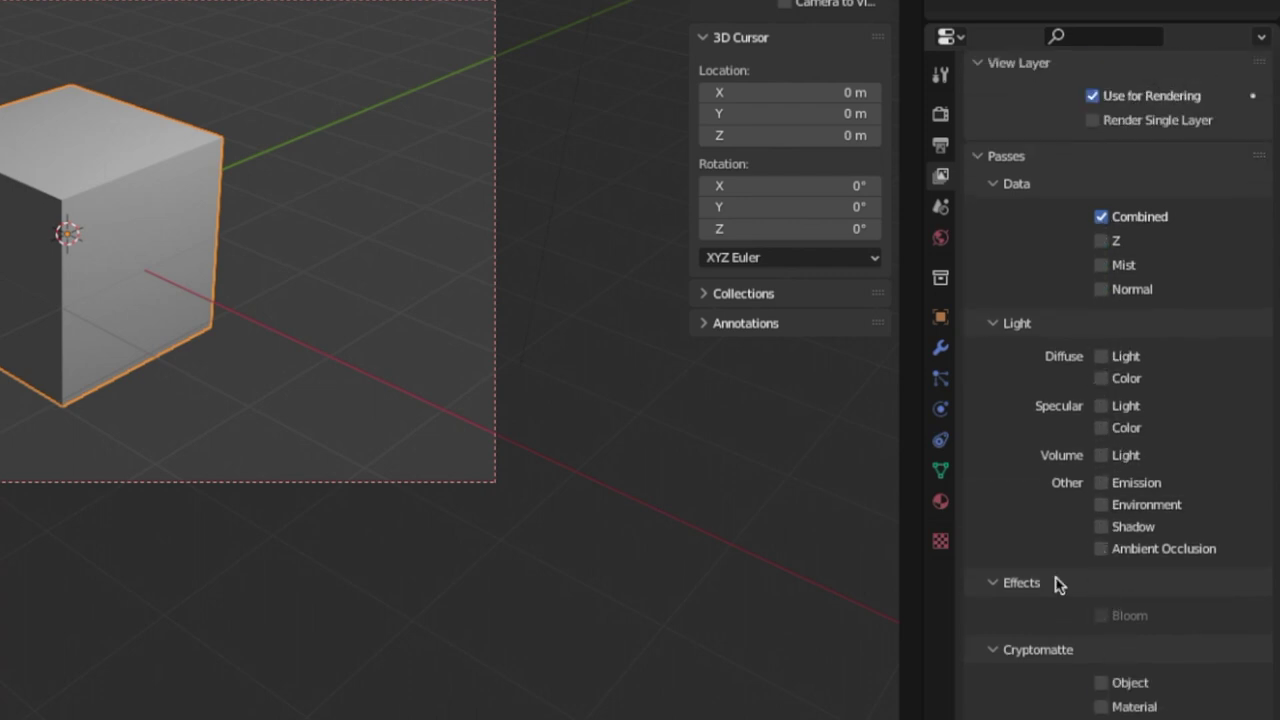
scroll(1060, 530, down, 3)
scroll(1206, 400, up, 3)
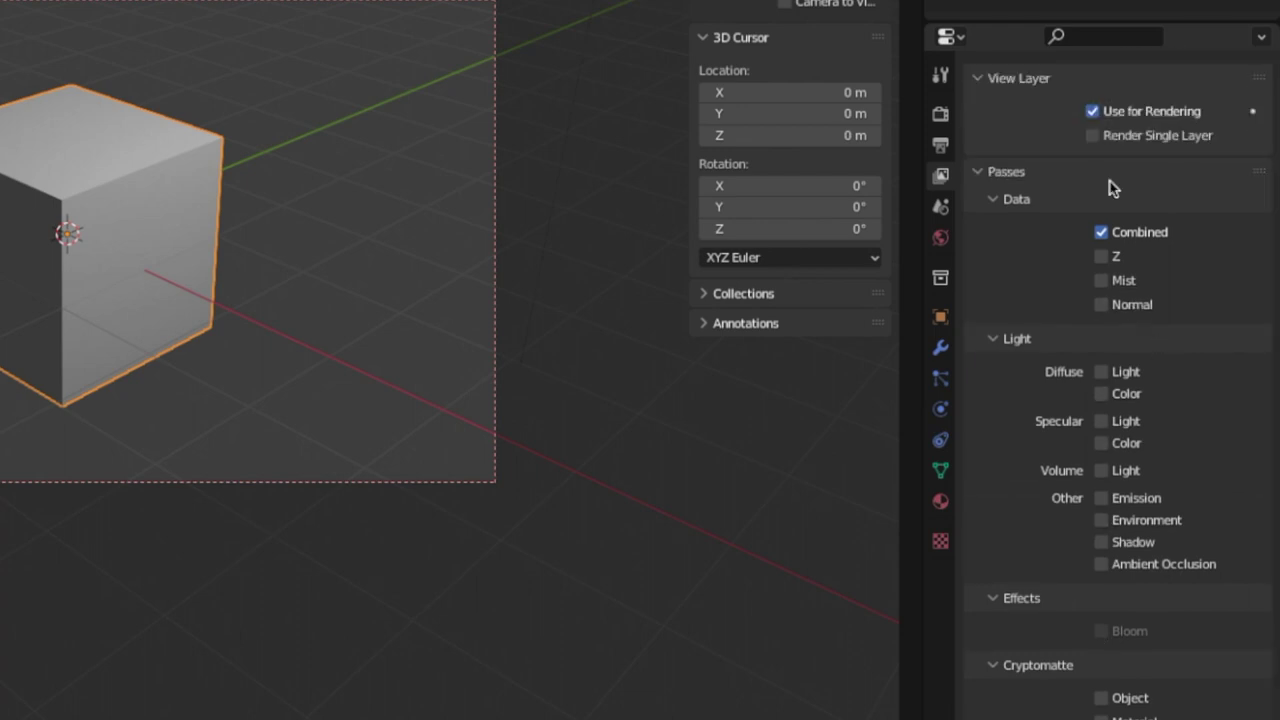
- Expand the units in the scene properties and examine the available unit systems
click(942, 207)
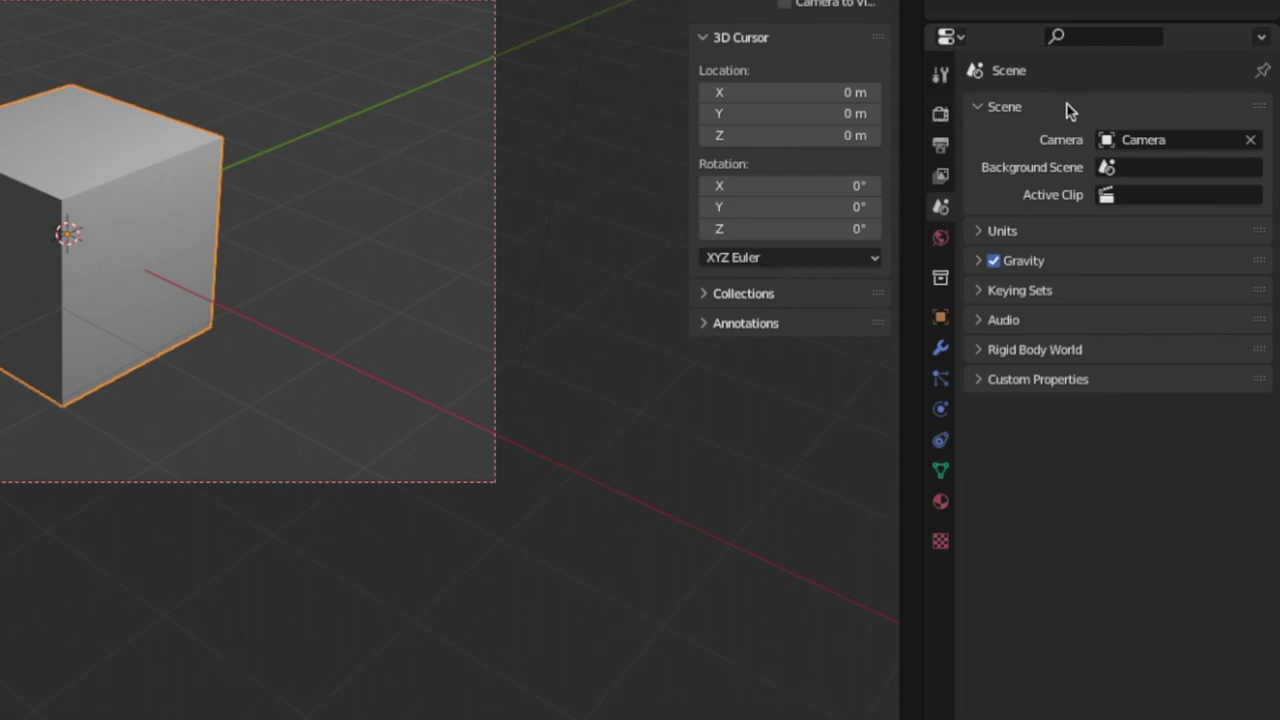
click(980, 233)
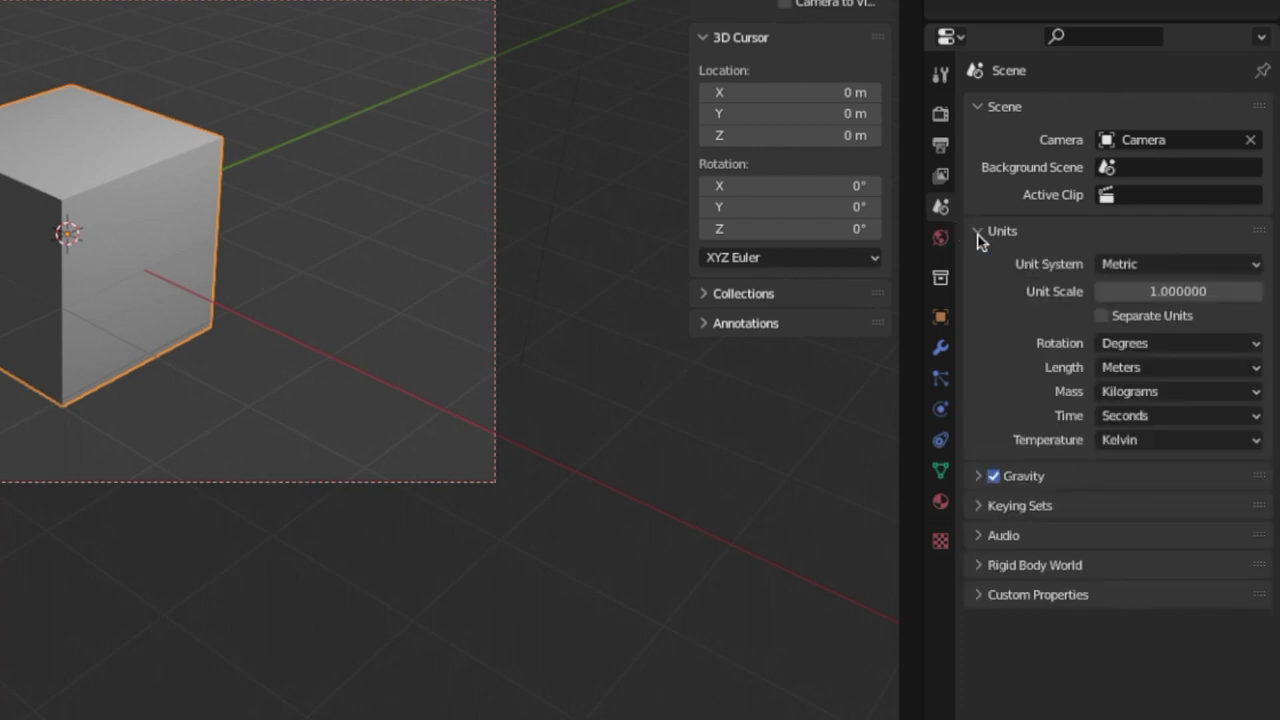
click(1140, 266)
- Show the world properties and the Render Image command with the view orbited out of the camera
click(941, 240)
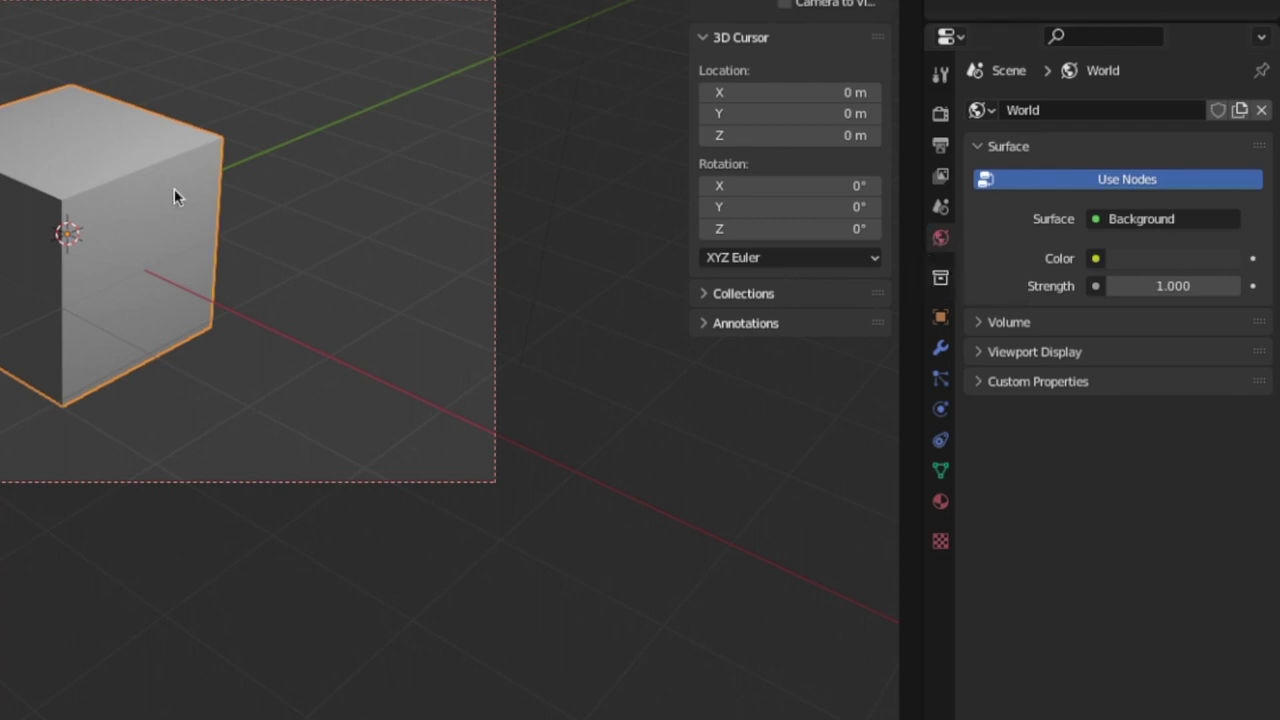
middle_drag(174, 196, 176, 194)
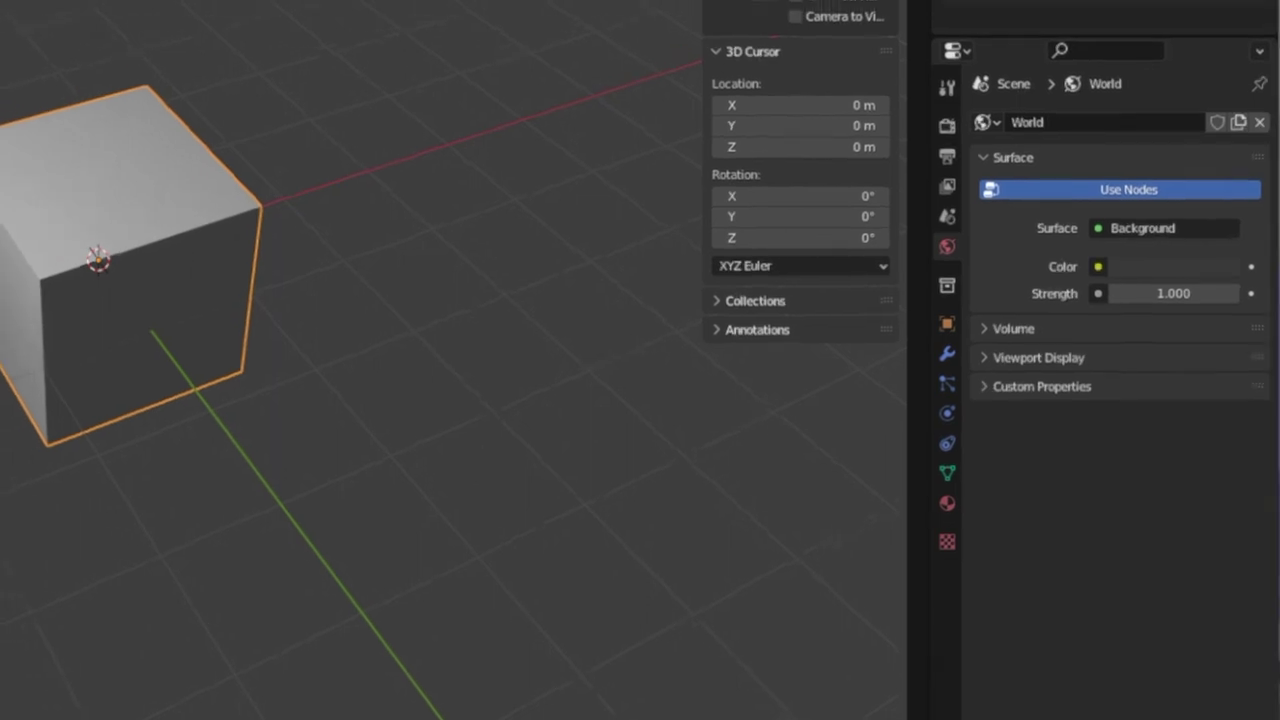
click(115, 27)
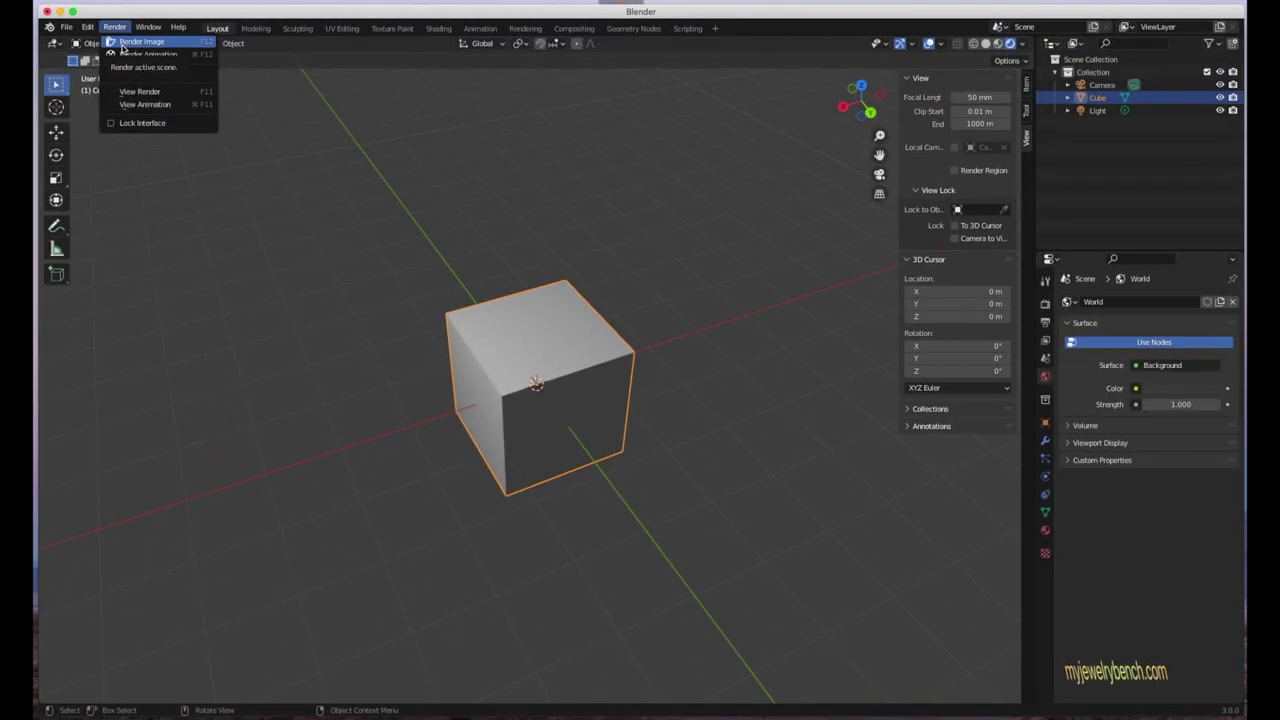
click(122, 43)
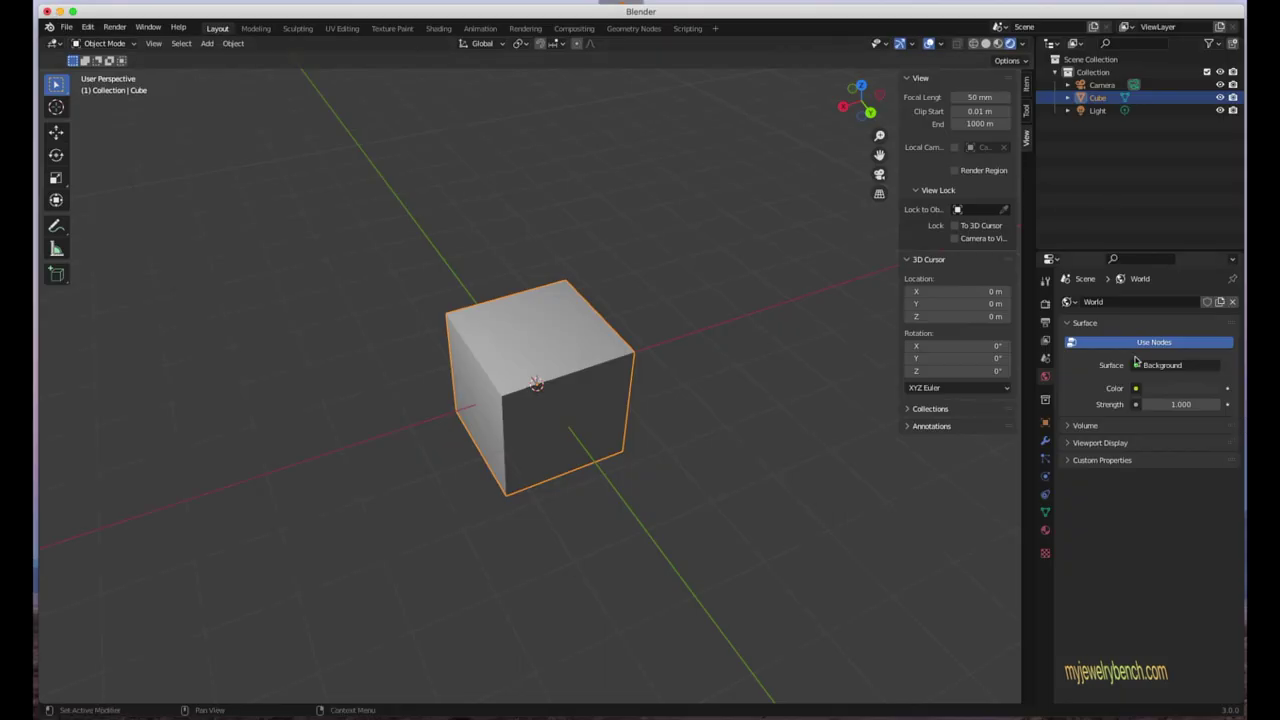
- Choose Background as the world surface shader and lighten its color to a medium grey
click(1136, 366)
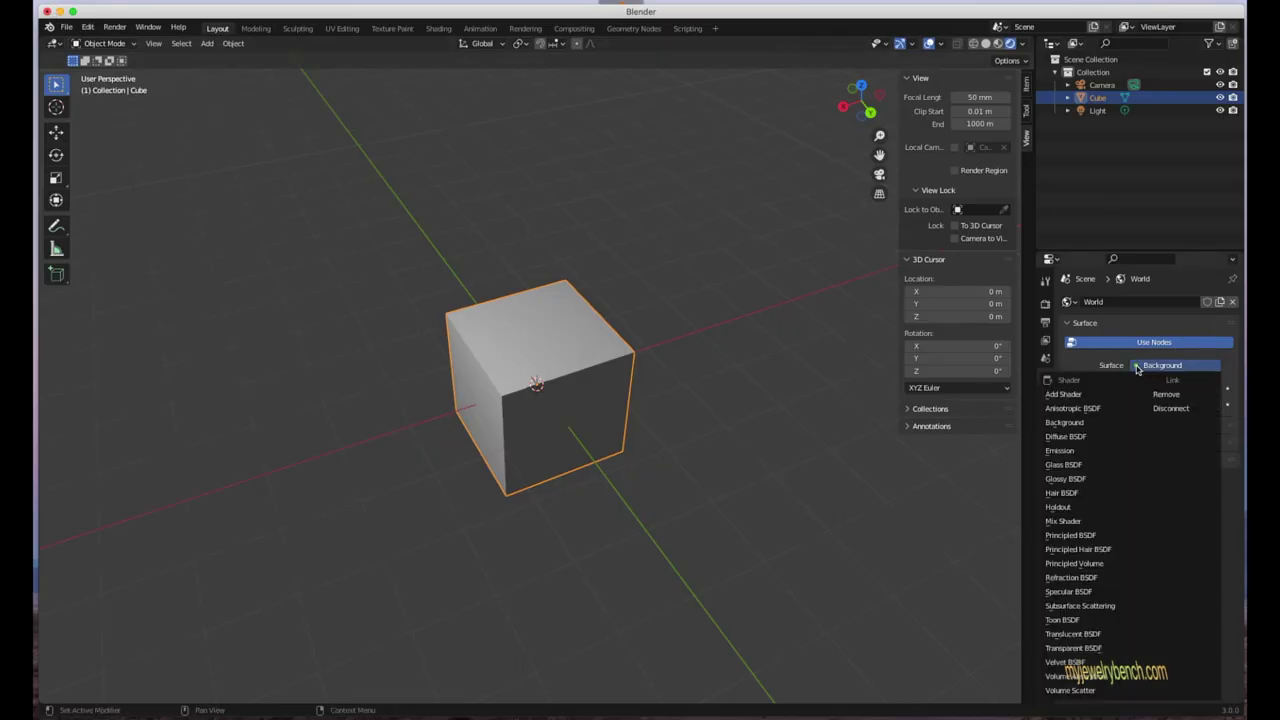
click(1050, 422)
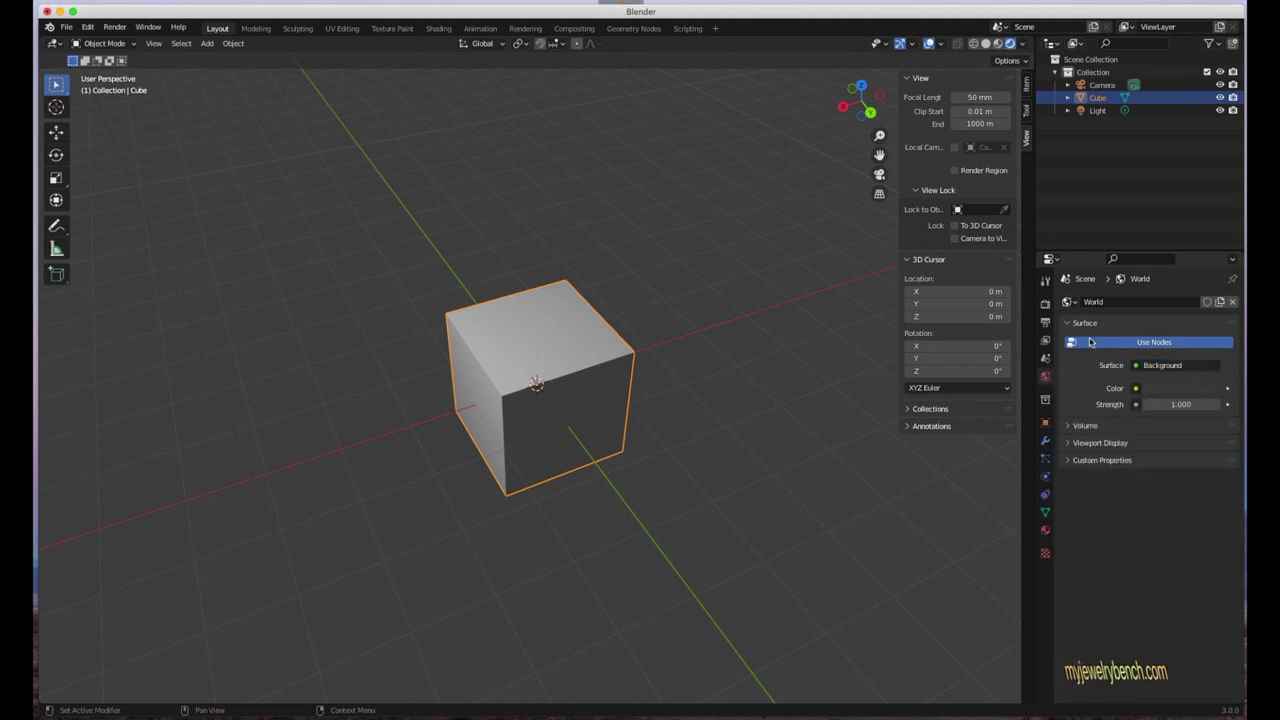
click(1145, 390)
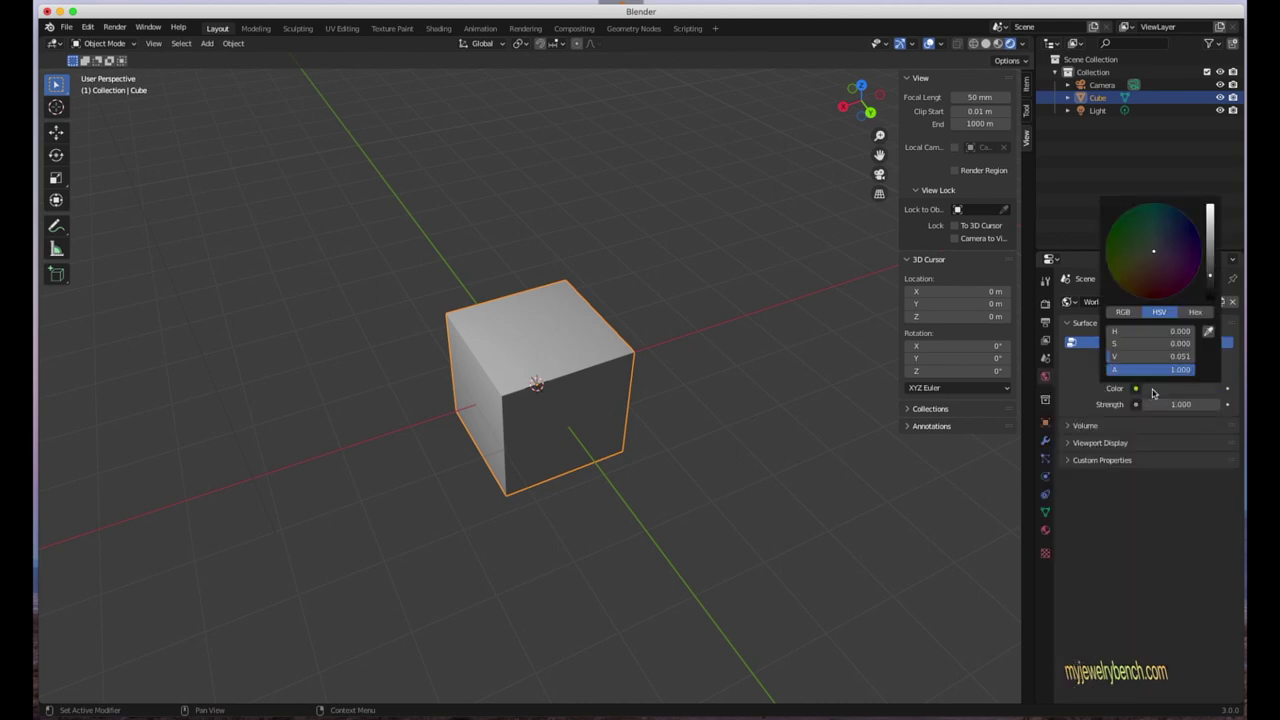
drag(1211, 262, 1210, 244)
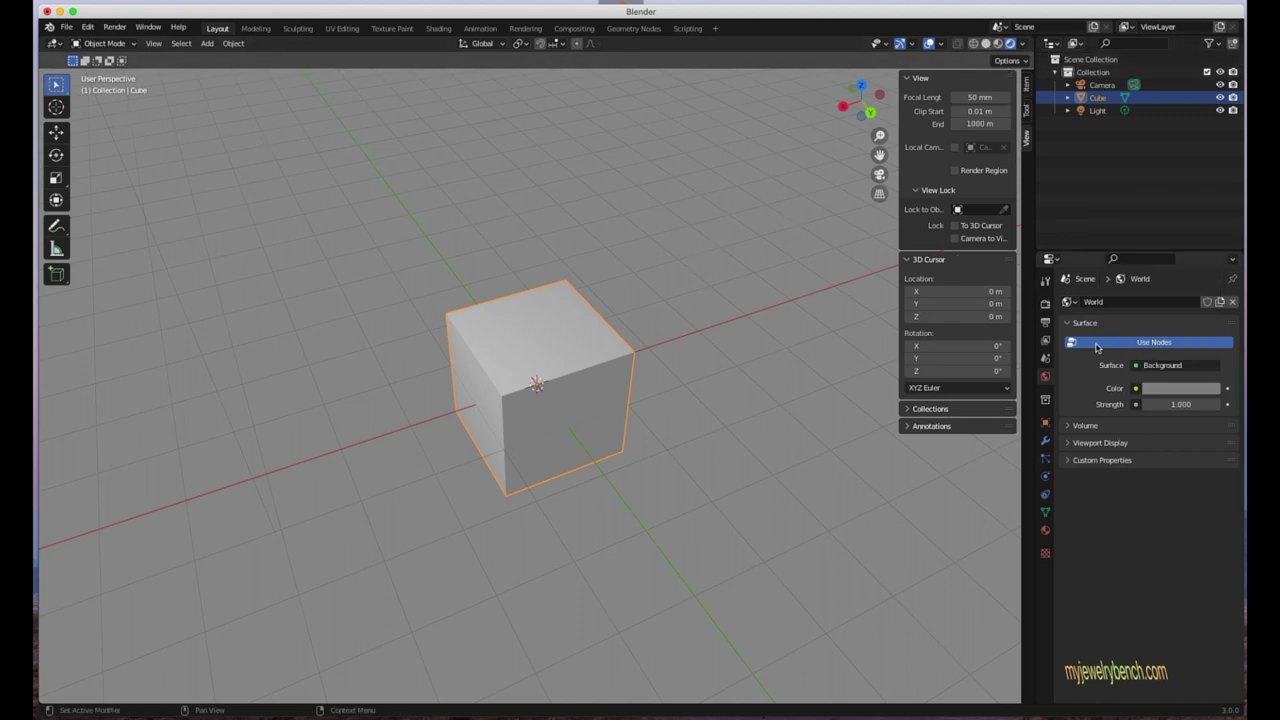
- Compare the cube in solid, material preview and rendered shading, finishing in rendered
click(986, 44)
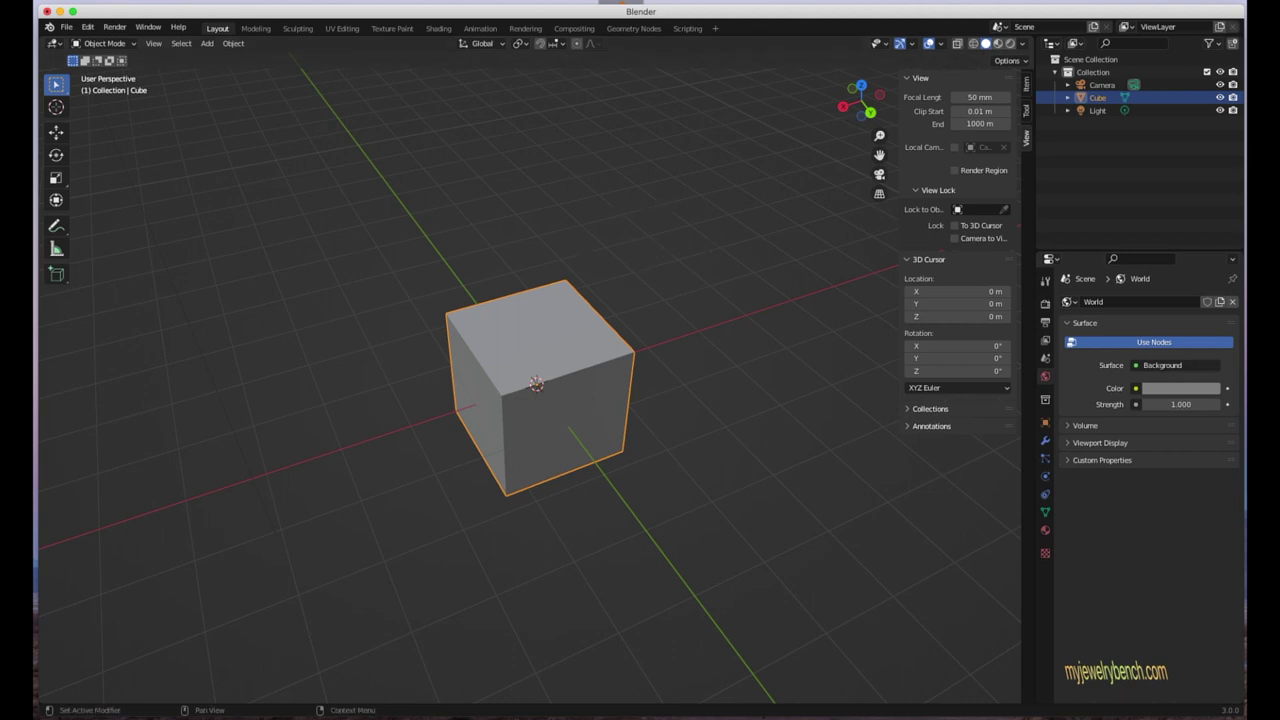
click(997, 44)
click(1010, 44)
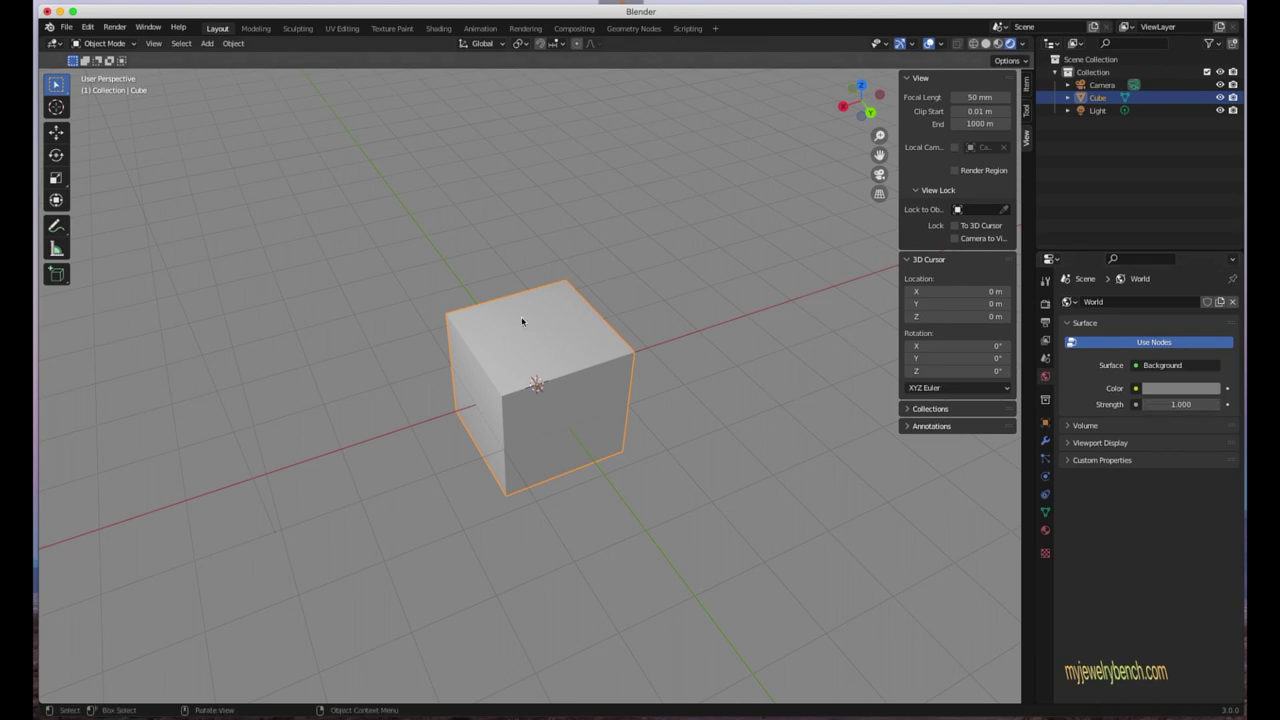
- Expand the world's volume, viewport display and custom properties sections to review their settings
click(1136, 389)
click(1073, 426)
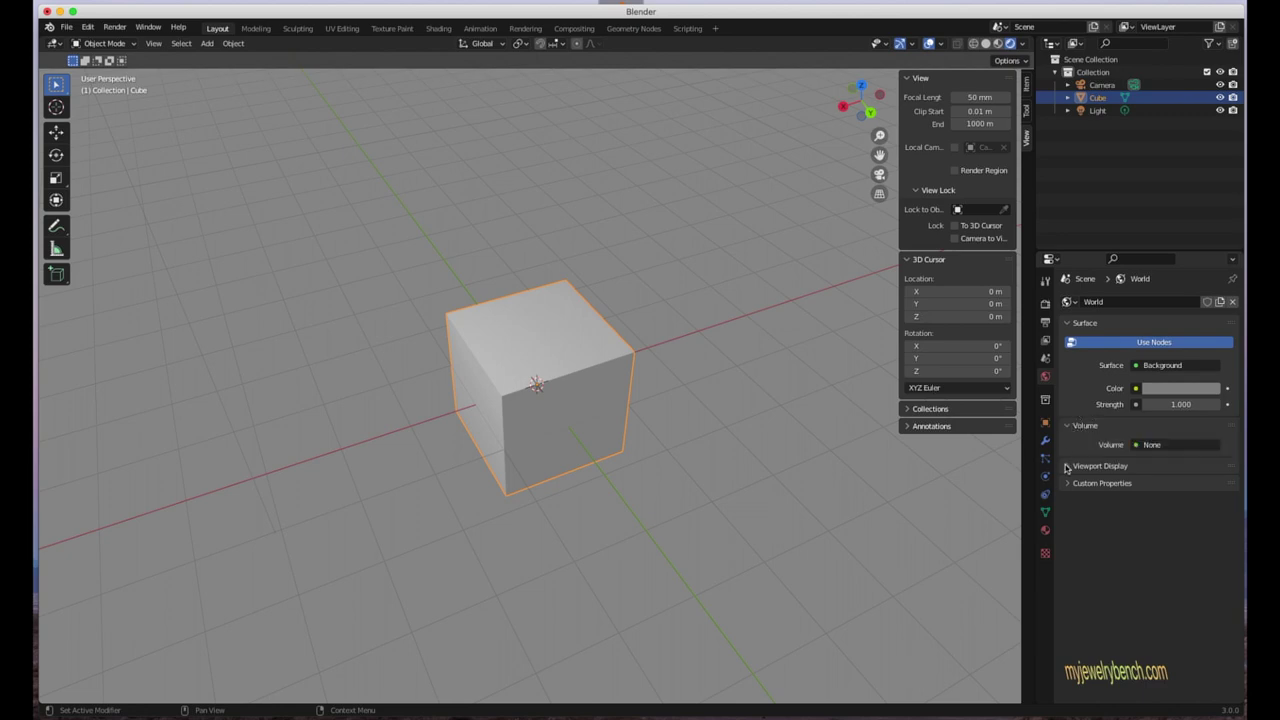
click(1067, 466)
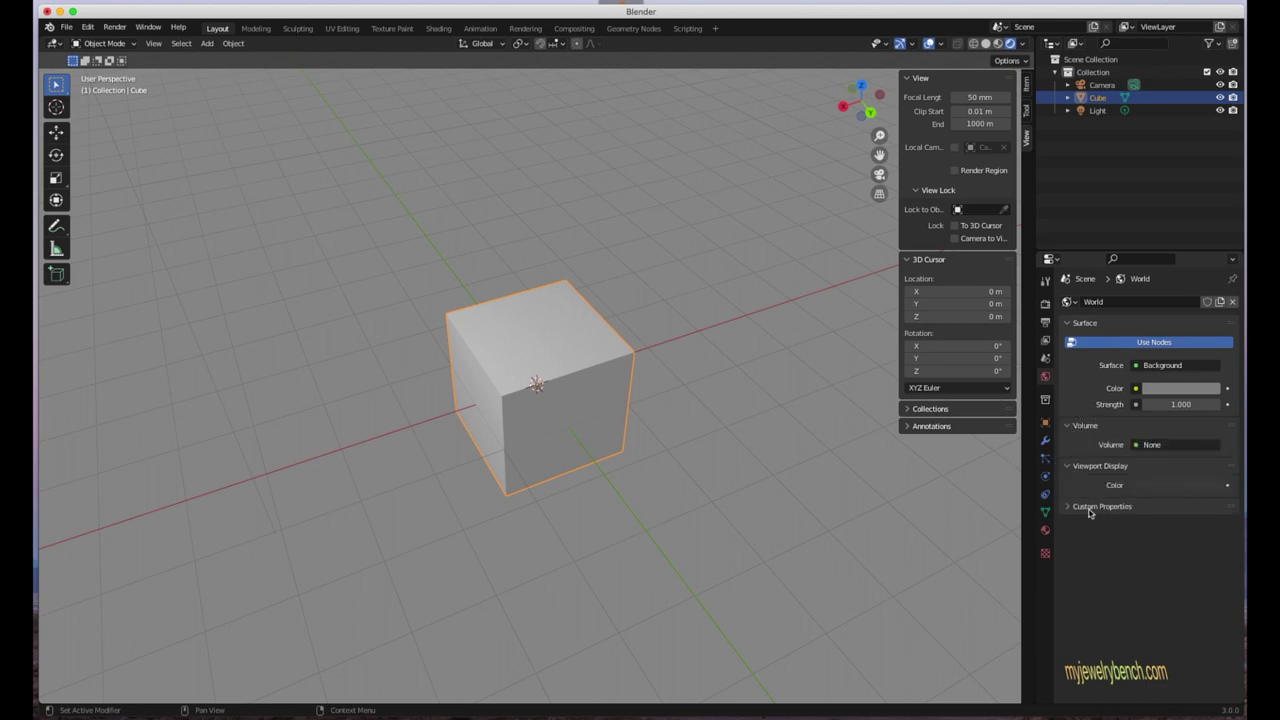
click(1067, 507)
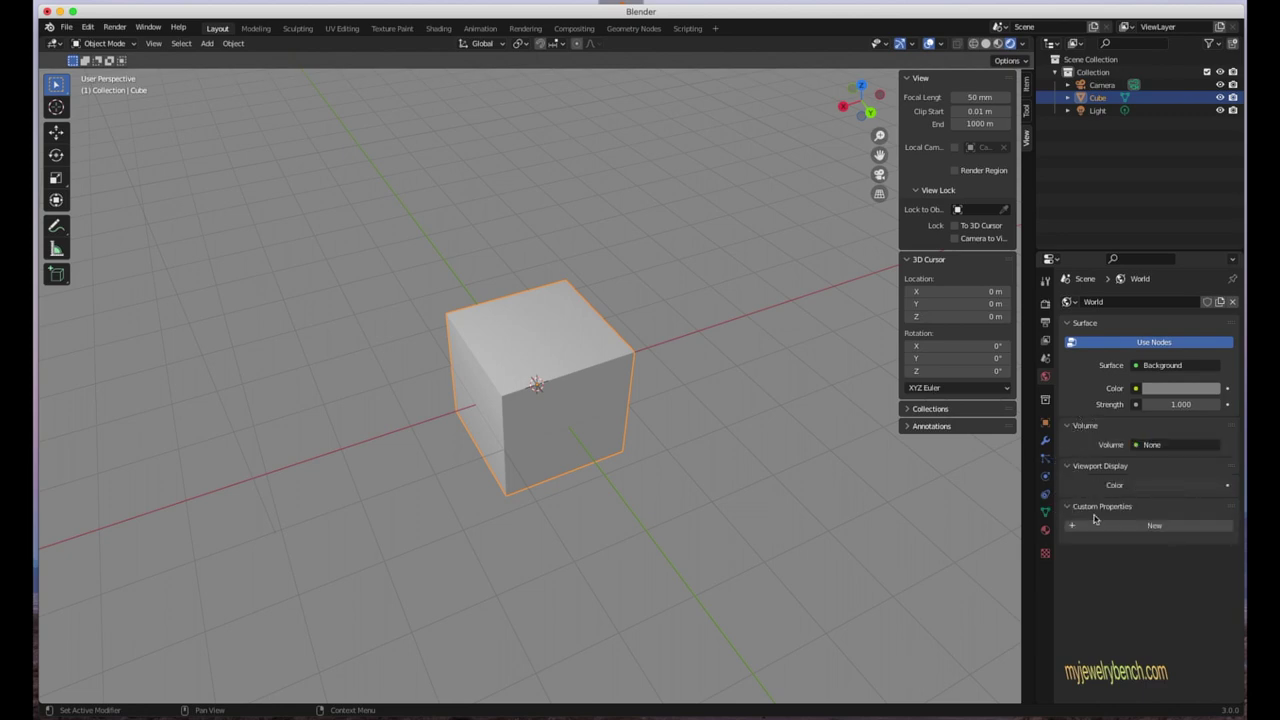
- Review the collection, object and modifier properties, and switch the viewport to wireframe shading
click(1046, 401)
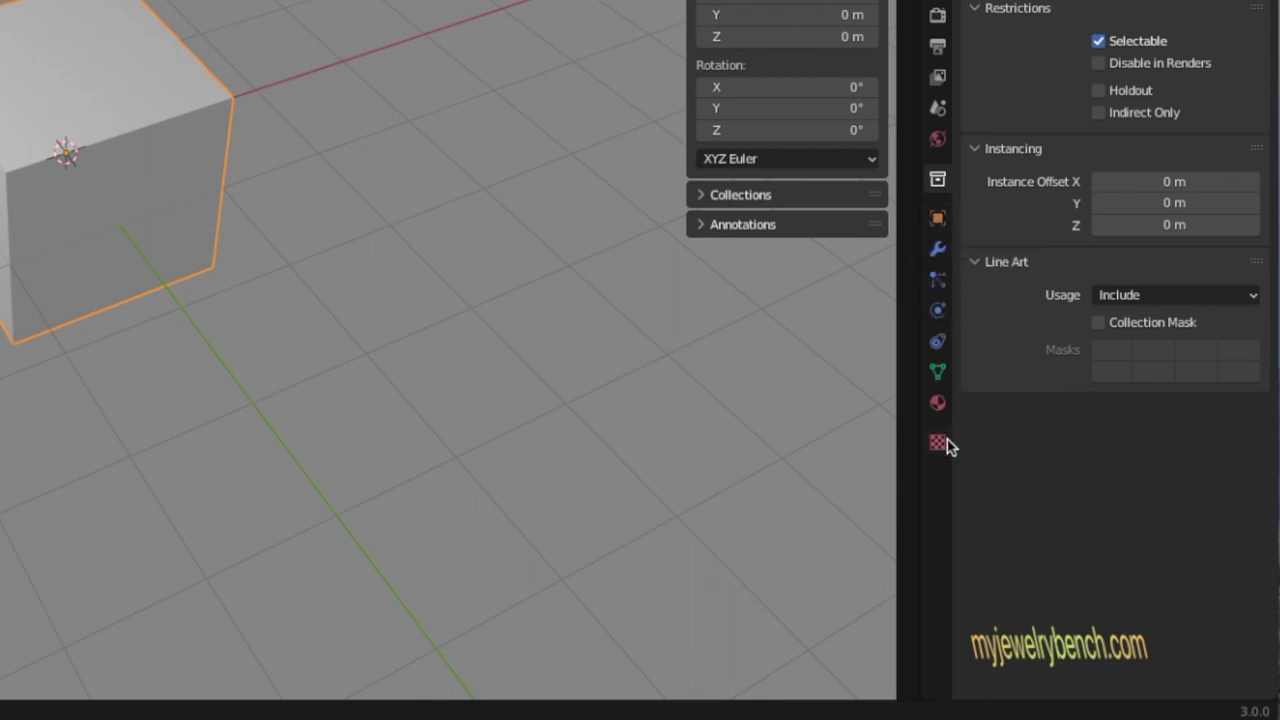
click(938, 219)
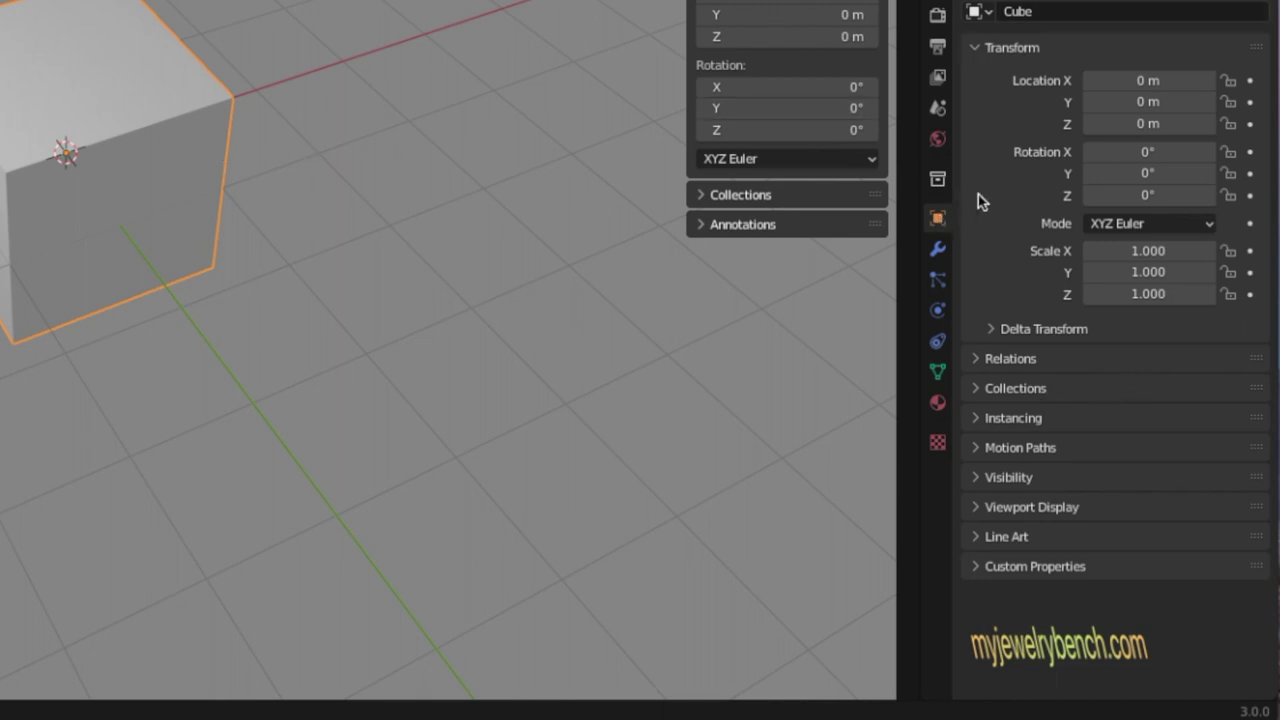
click(939, 252)
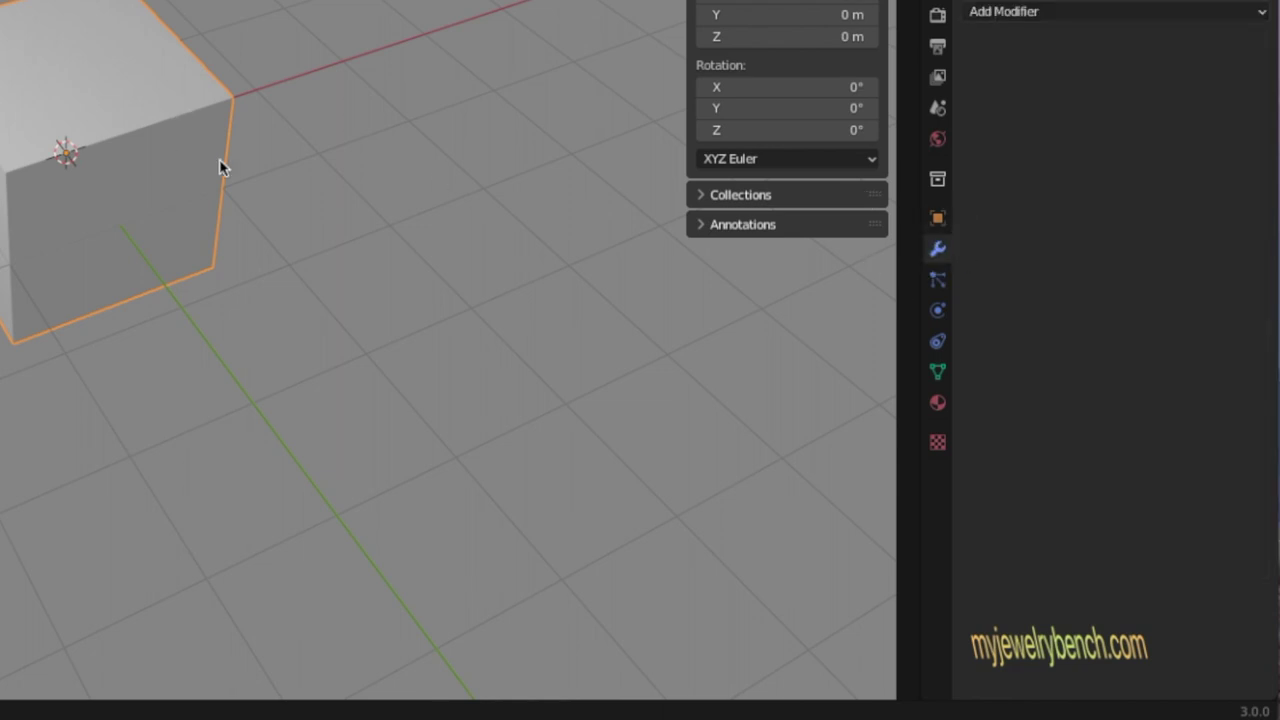
click(1018, 16)
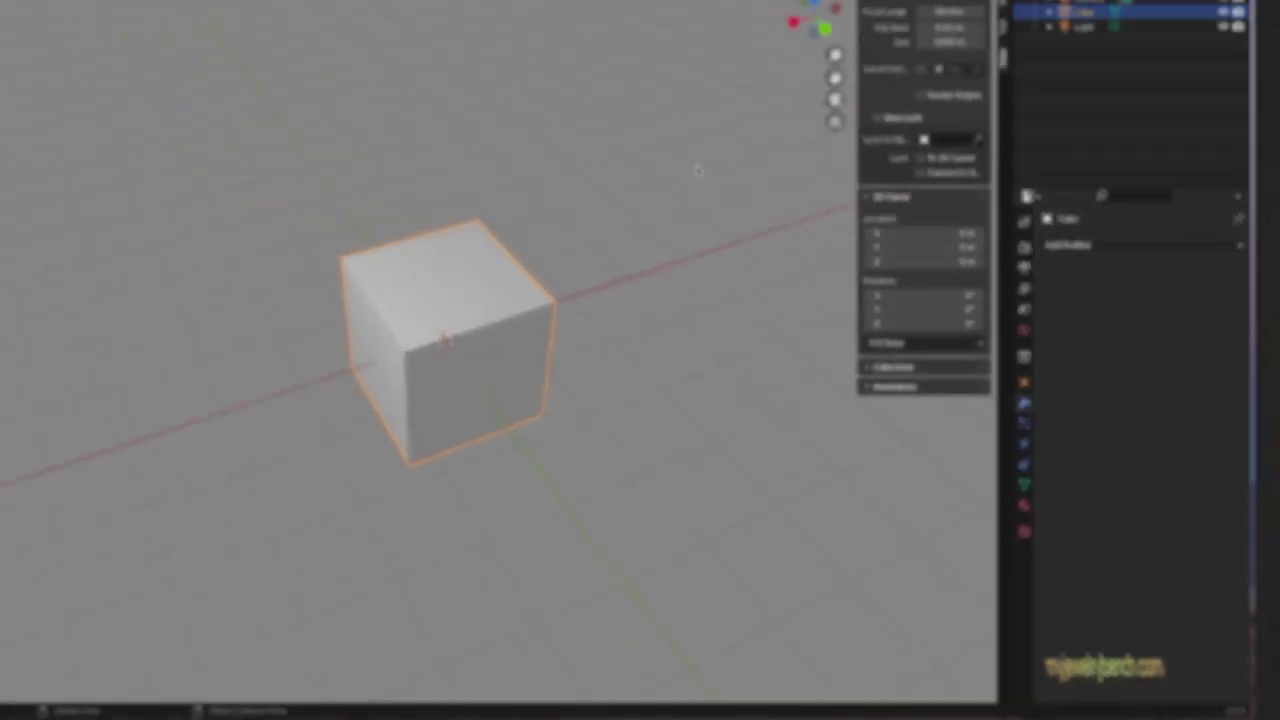
click(974, 44)
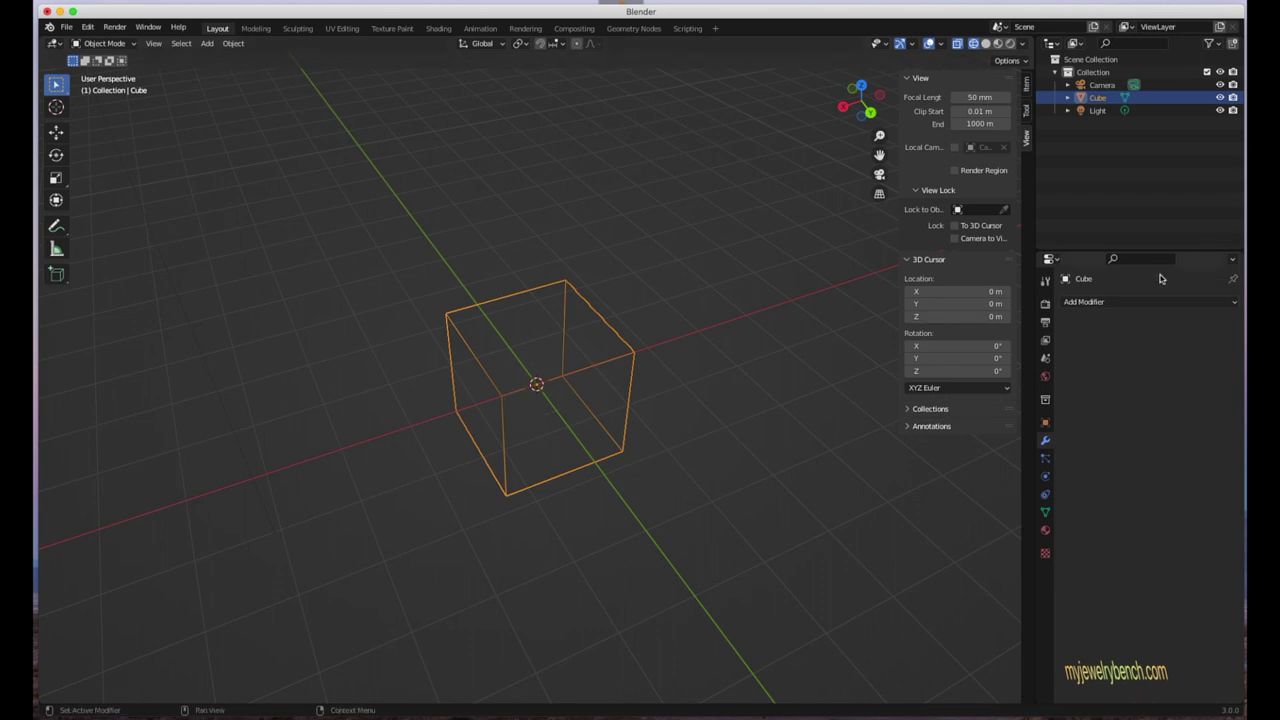
- Try a Subdivision Surface modifier on the cube with 4 viewport levels, and remove the modifier
click(1112, 302)
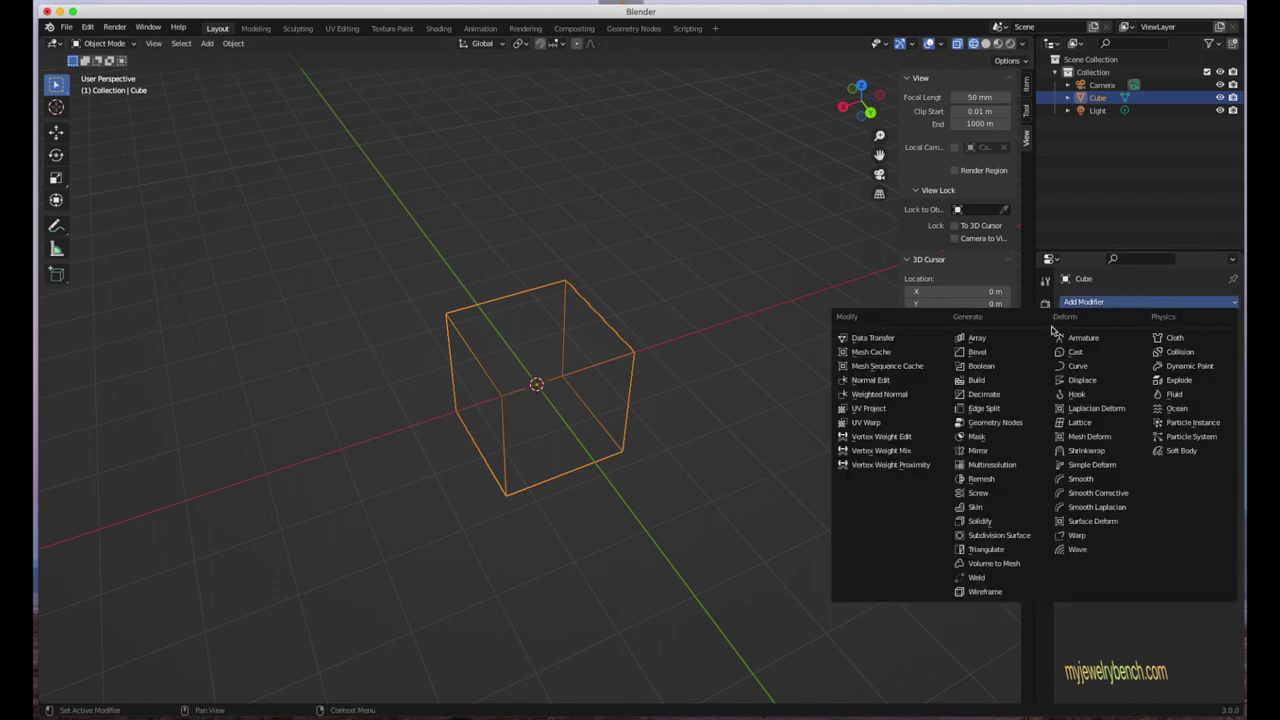
click(1000, 537)
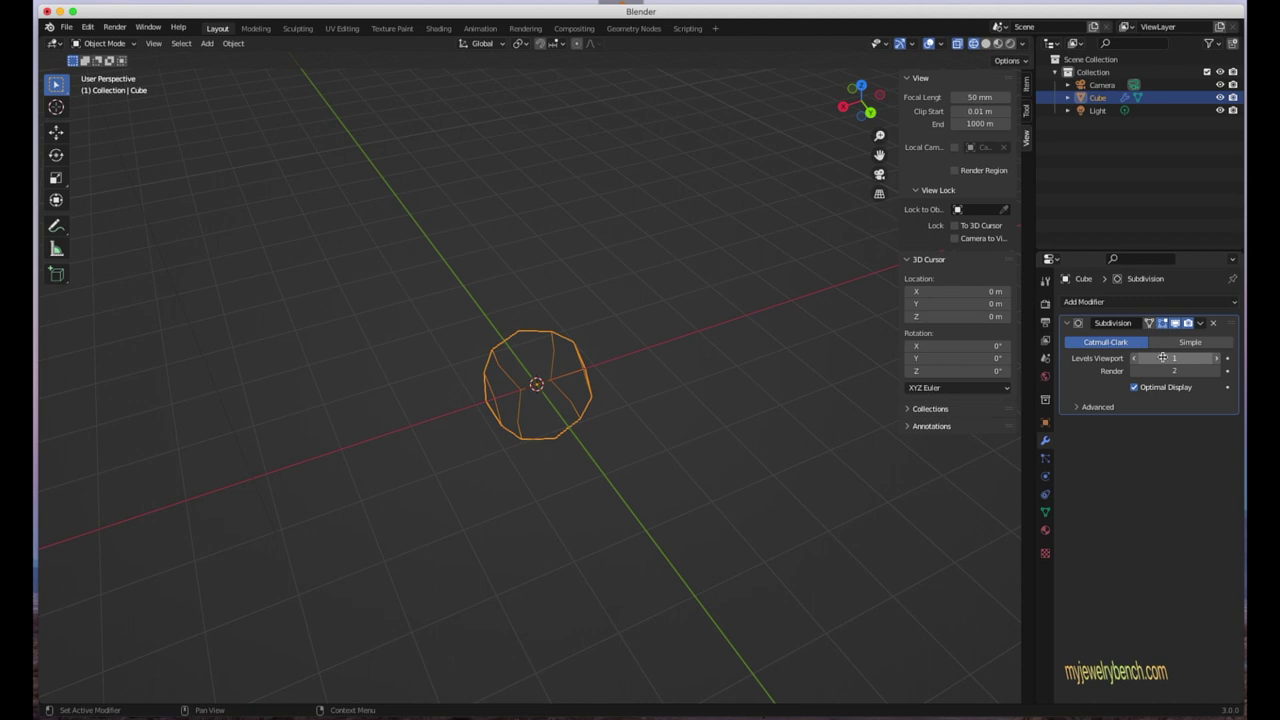
click(1217, 360)
click(1217, 360)
click(1217, 360)
middle_drag(771, 374, 677, 314)
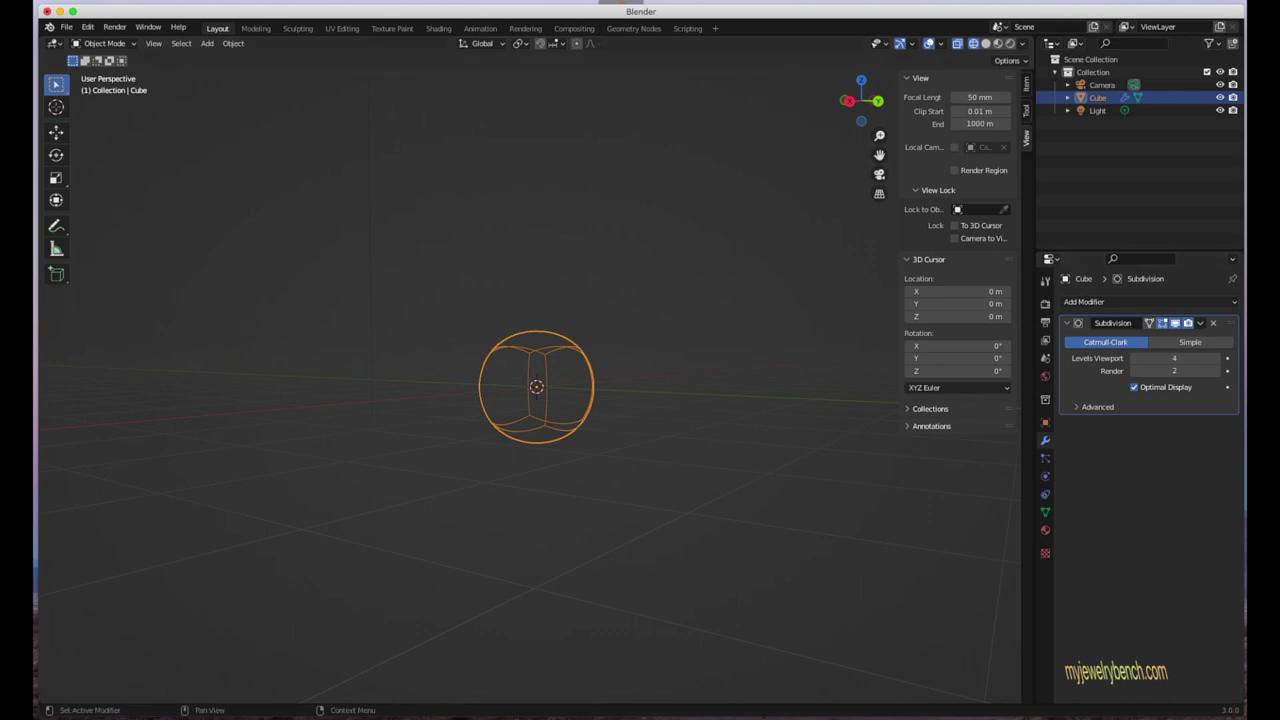
click(1214, 325)
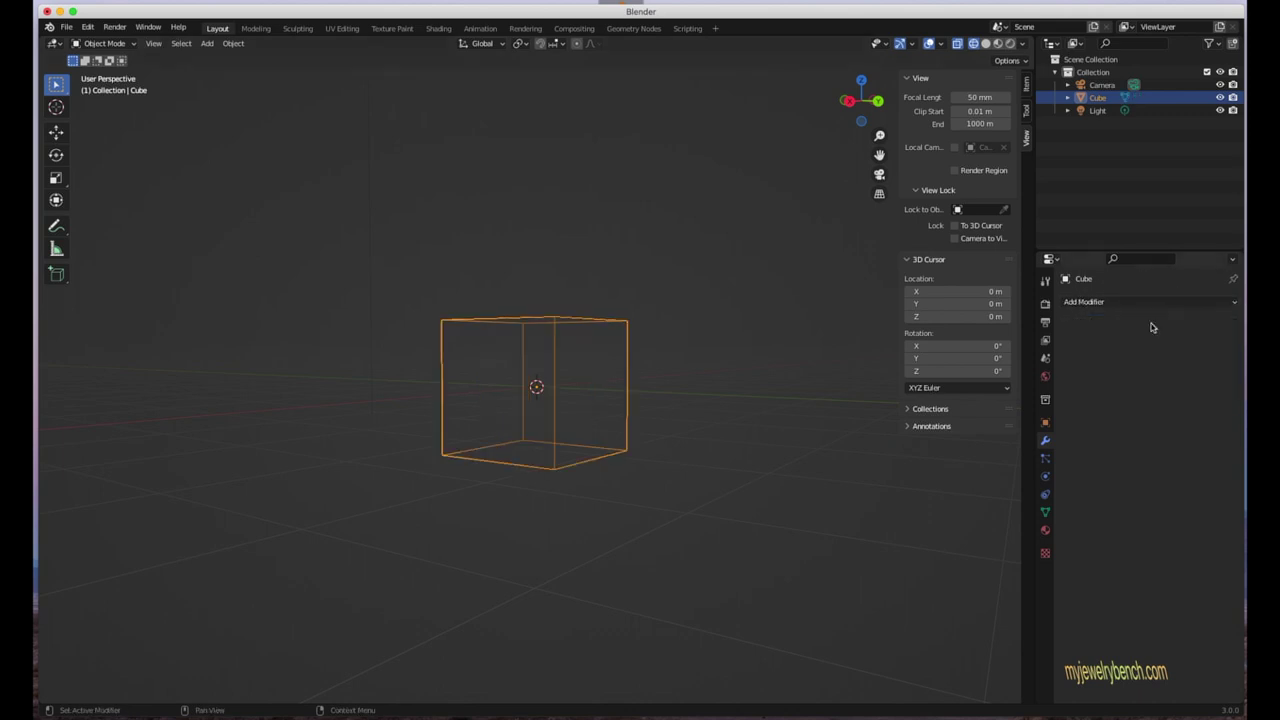
- Add a Remesh modifier to the cube and examine the voxel mesh it generates in wireframe
middle_drag(703, 400, 1024, 353)
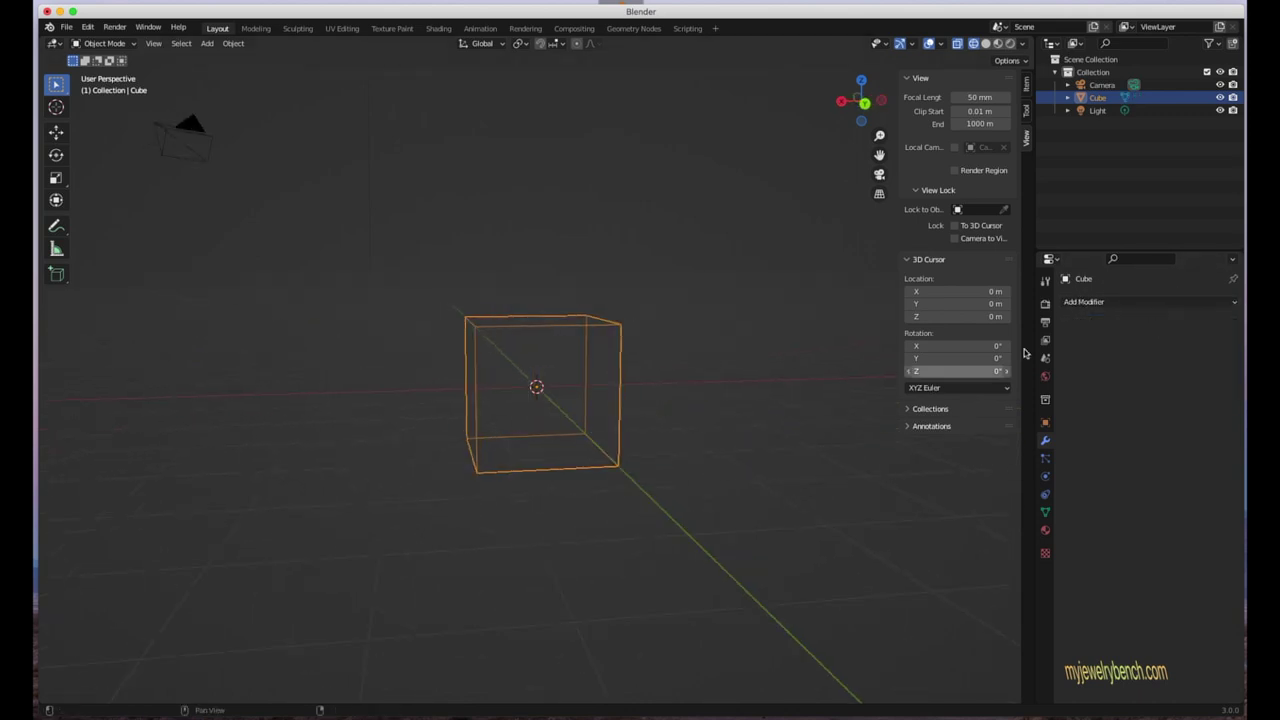
click(1136, 303)
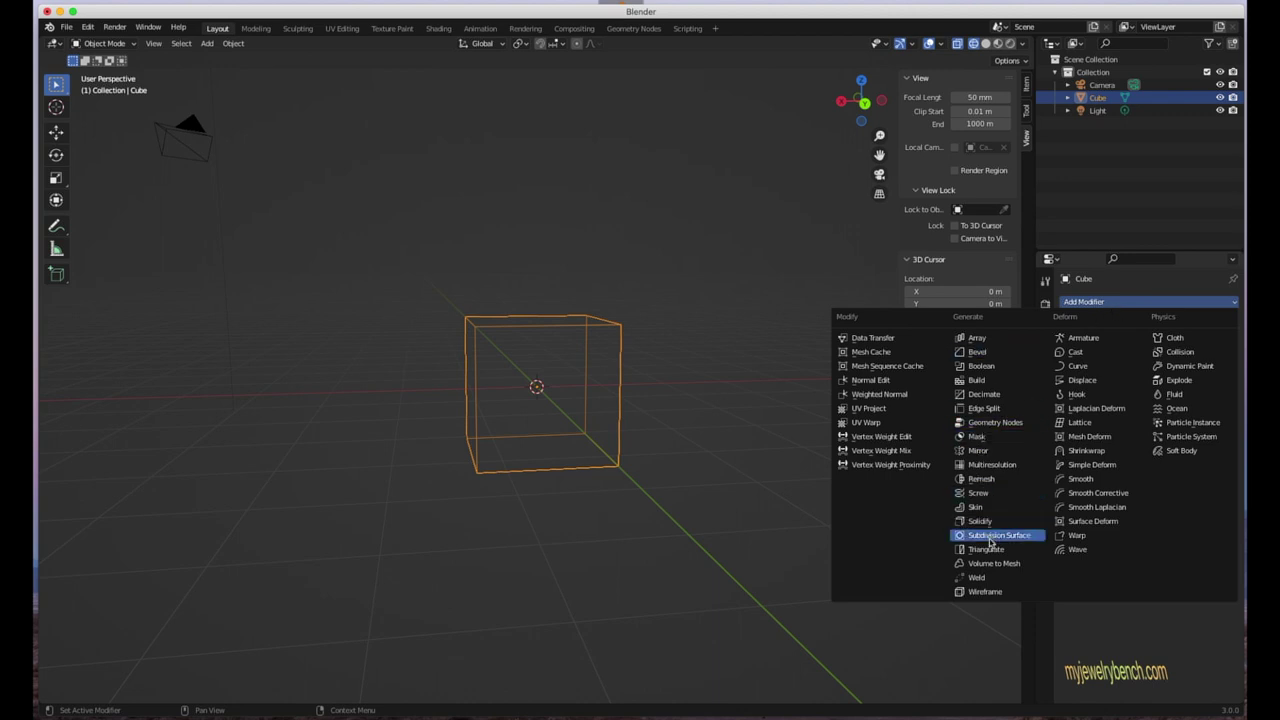
click(982, 479)
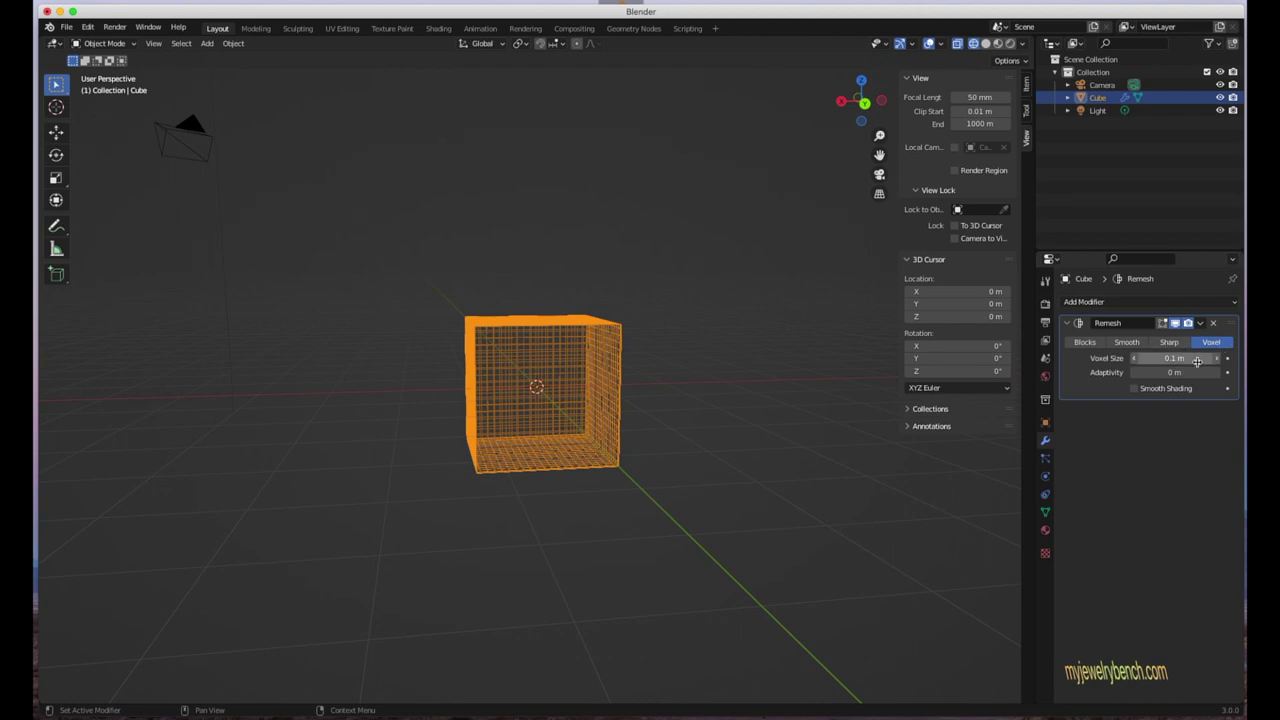
middle_drag(677, 423, 643, 451)
scroll(505, 354, up, 4)
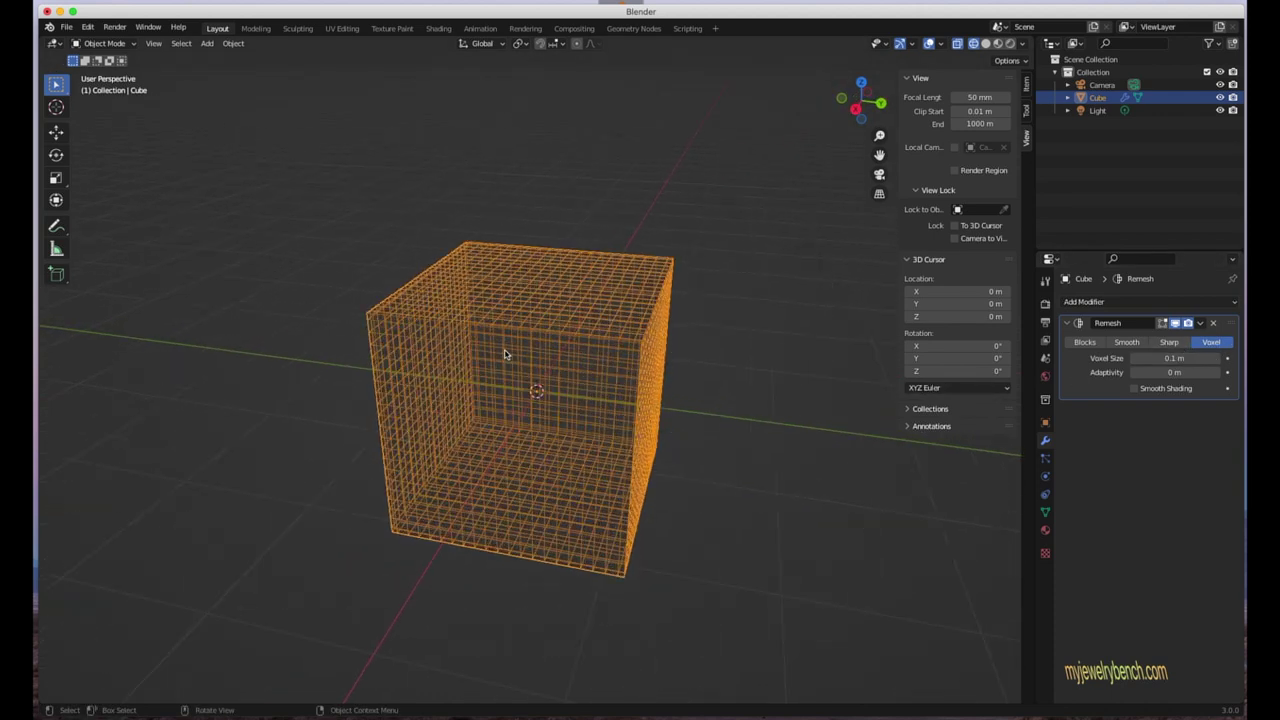
scroll(505, 354, up, 1)
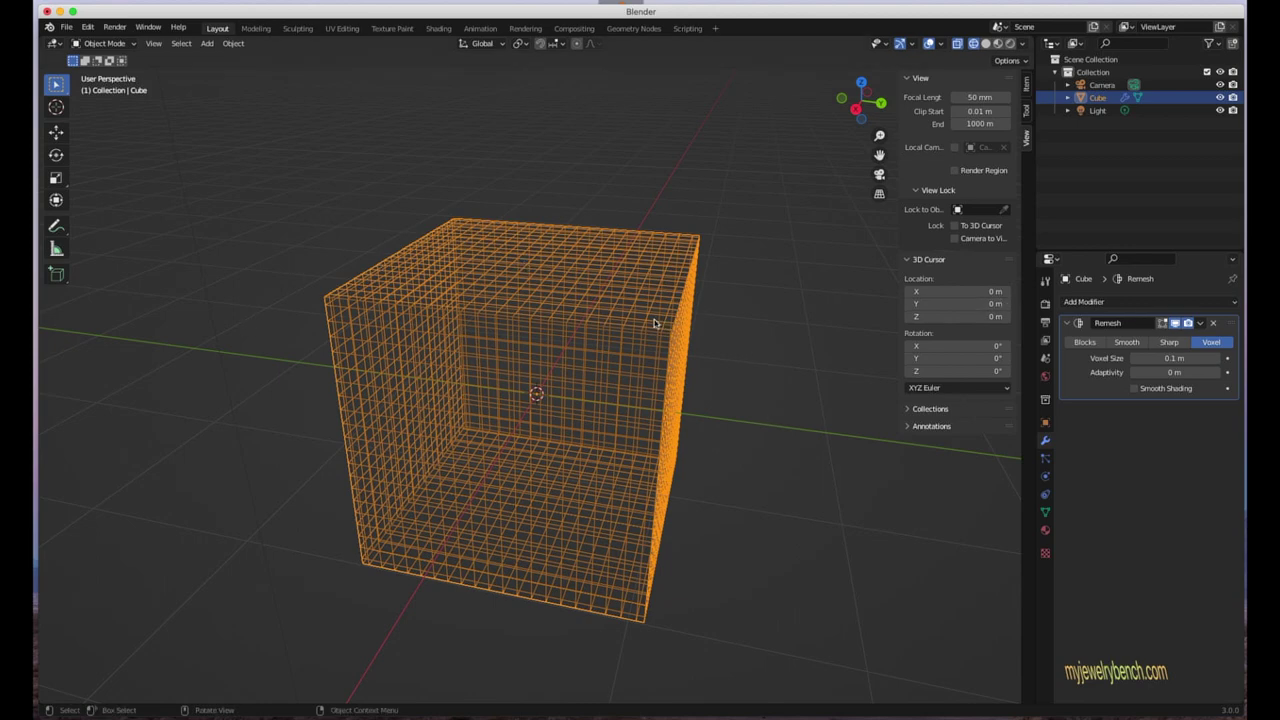
middle_drag(698, 334, 643, 364)
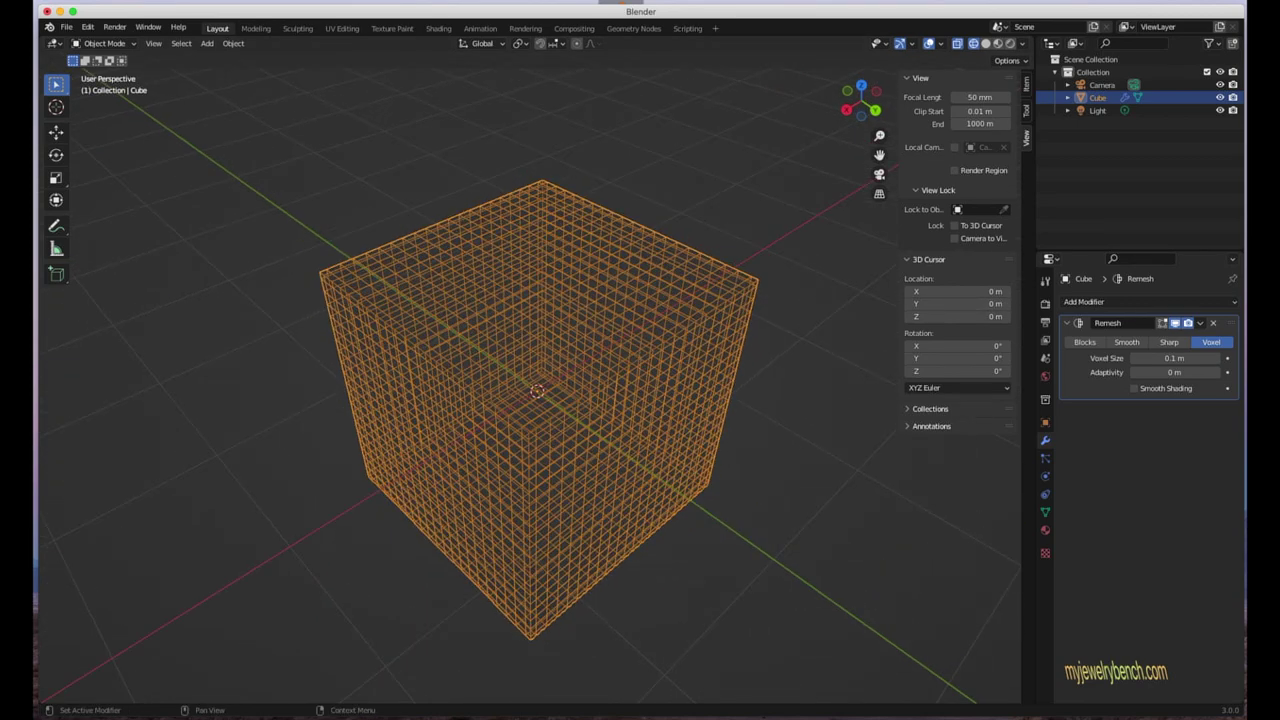
- Compare the Remesh modifier's Smooth and Sharp modes, keeping Sharp, and set the octree depth to 6
click(1141, 343)
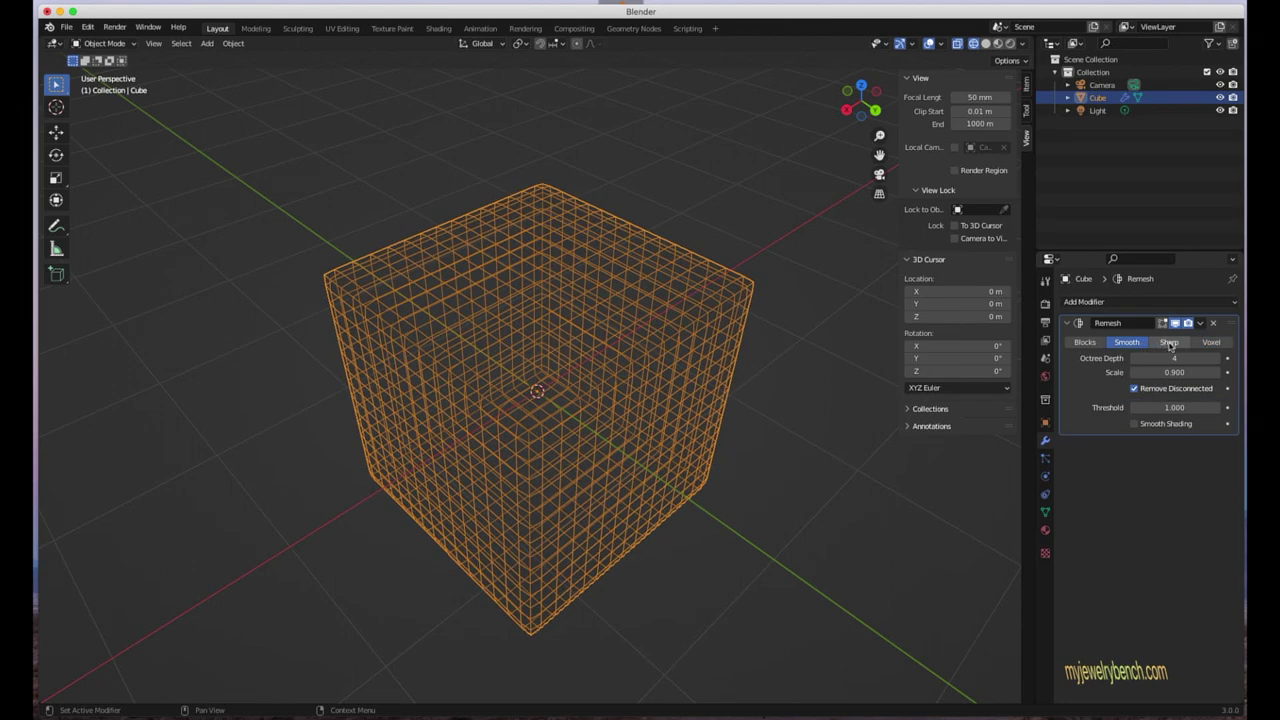
click(1169, 342)
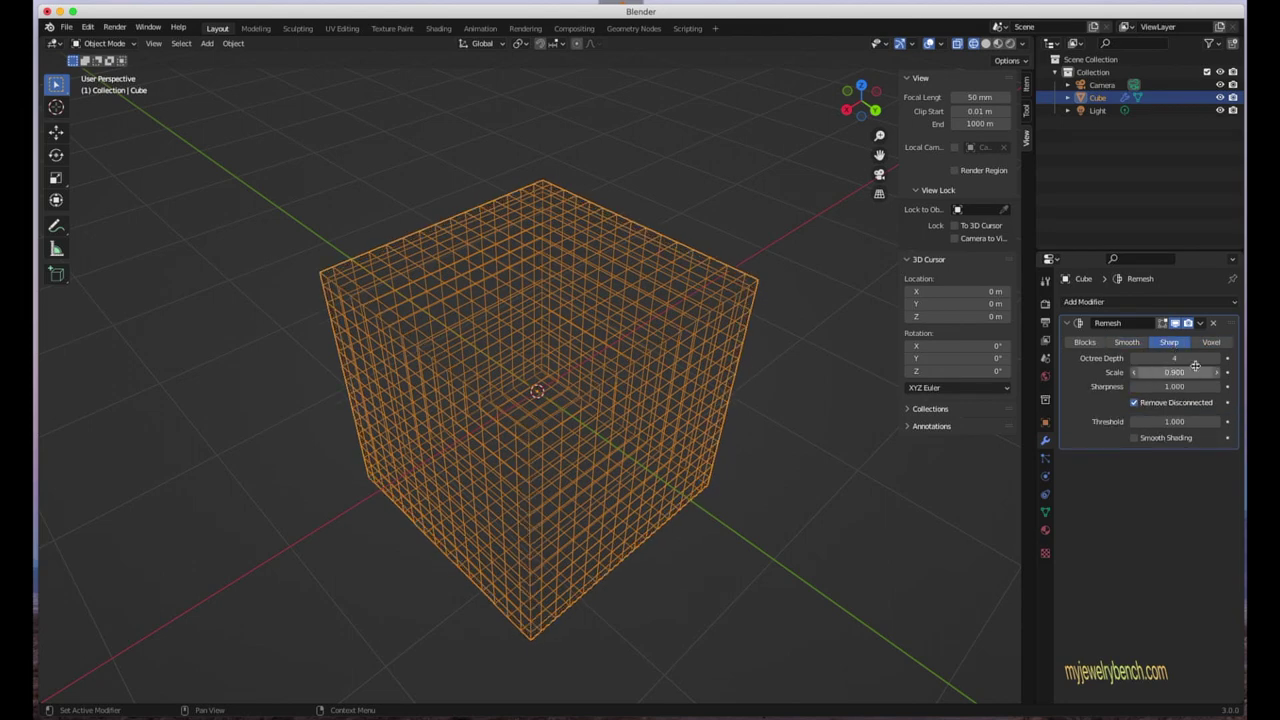
click(1135, 358)
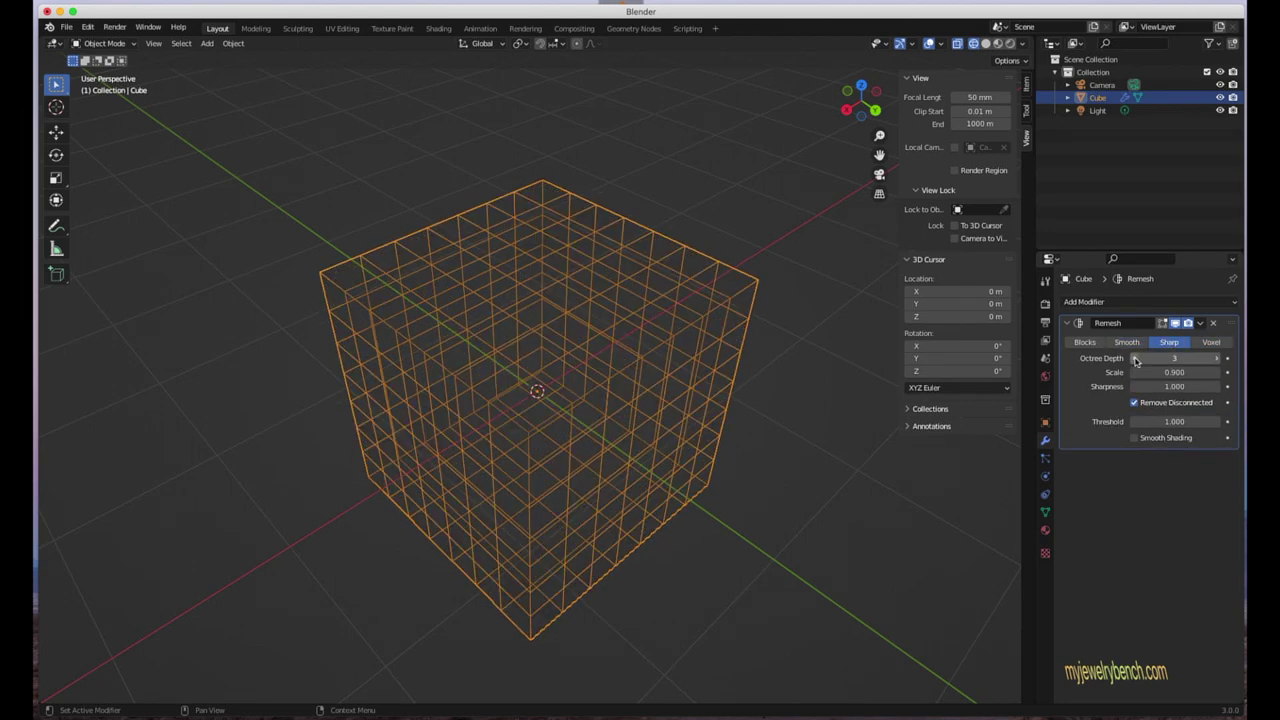
click(1216, 358)
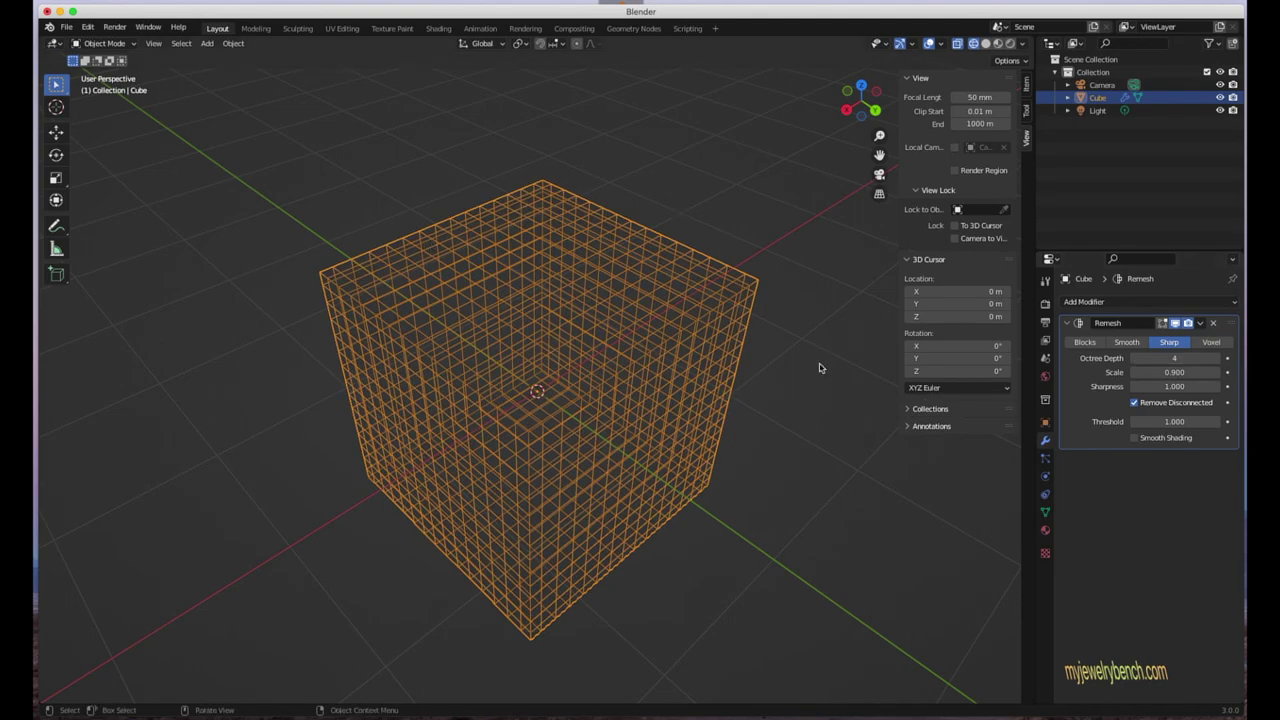
middle_drag(754, 370, 643, 376)
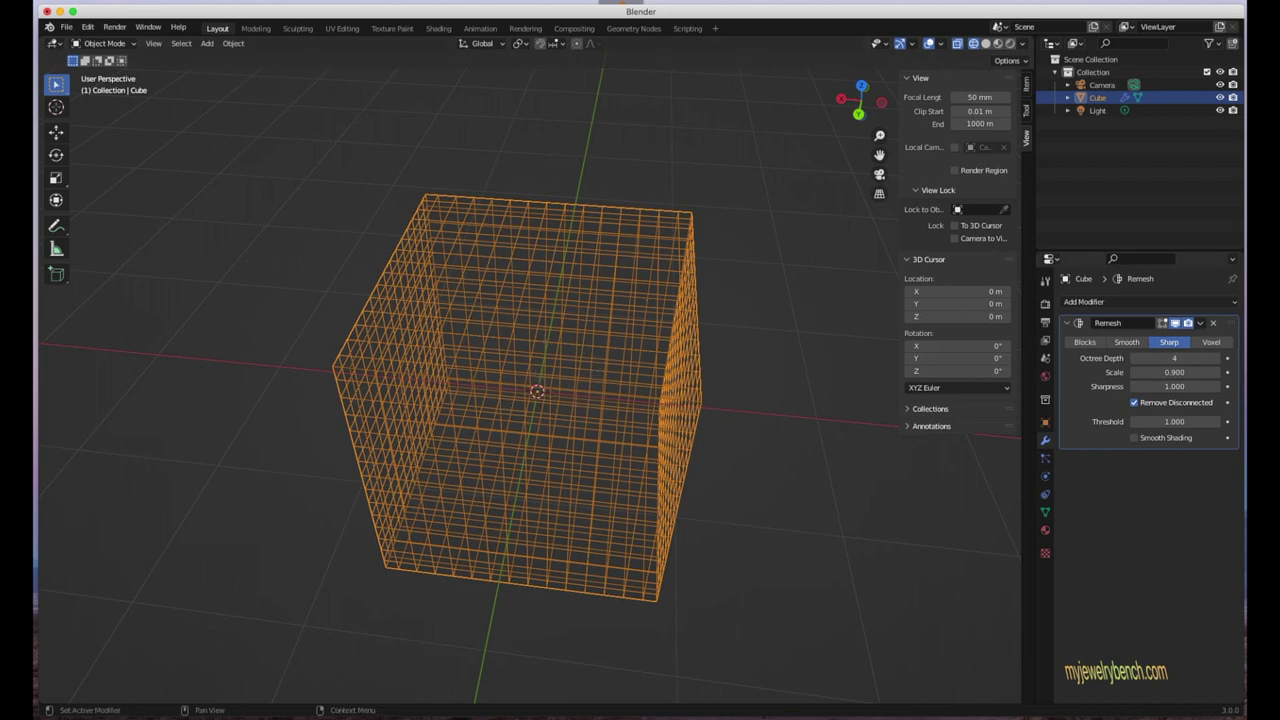
click(1216, 360)
click(1216, 360)
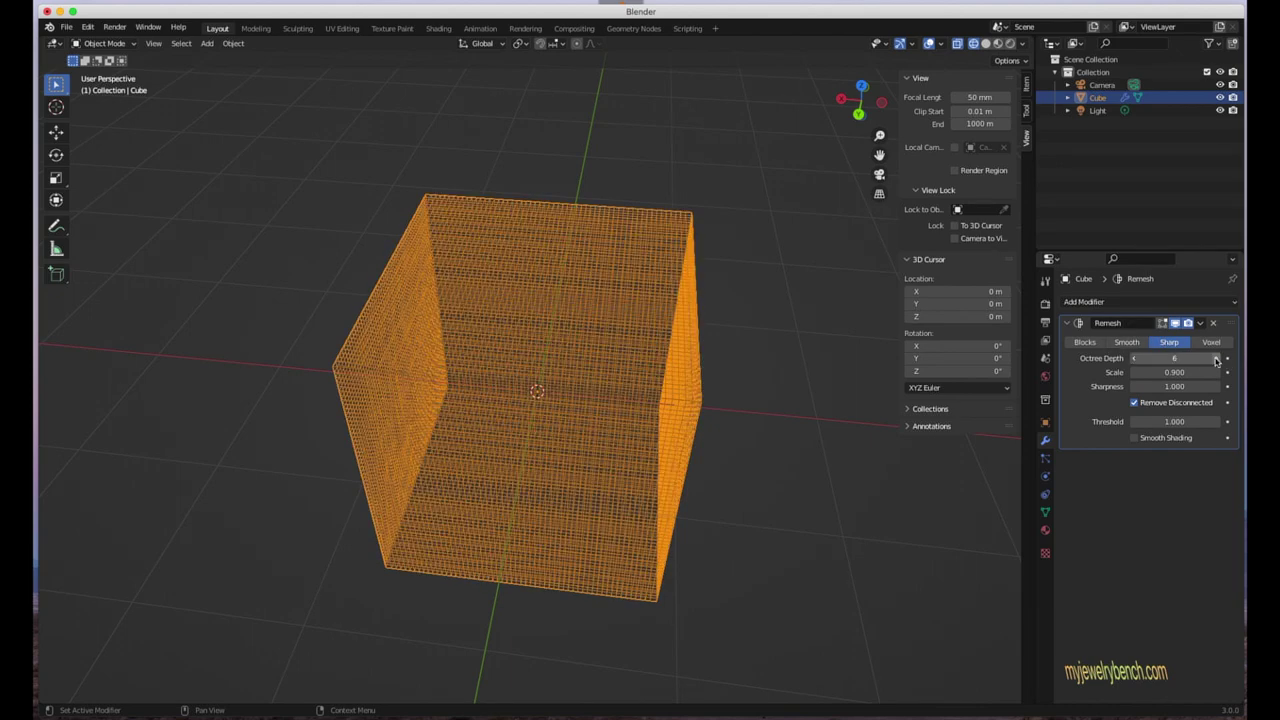
- Apply the Remesh modifier to the cube's mesh
middle_drag(820, 360, 753, 332)
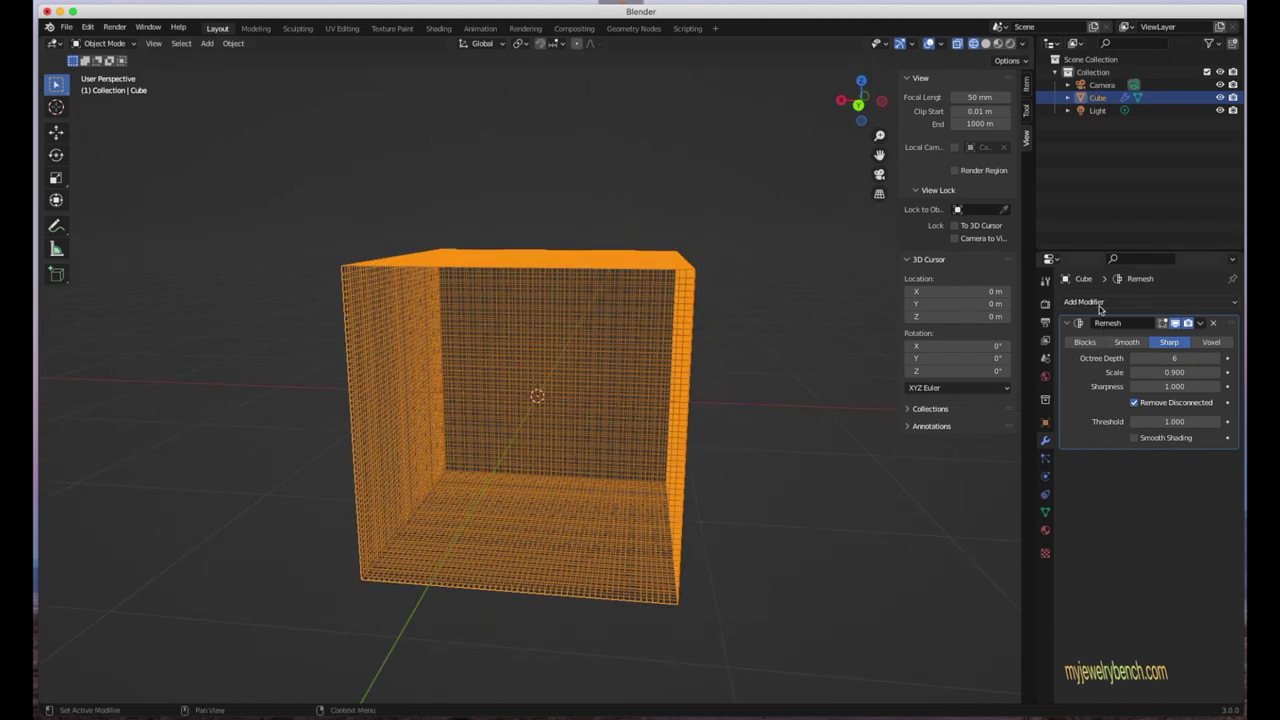
click(1202, 328)
click(1146, 344)
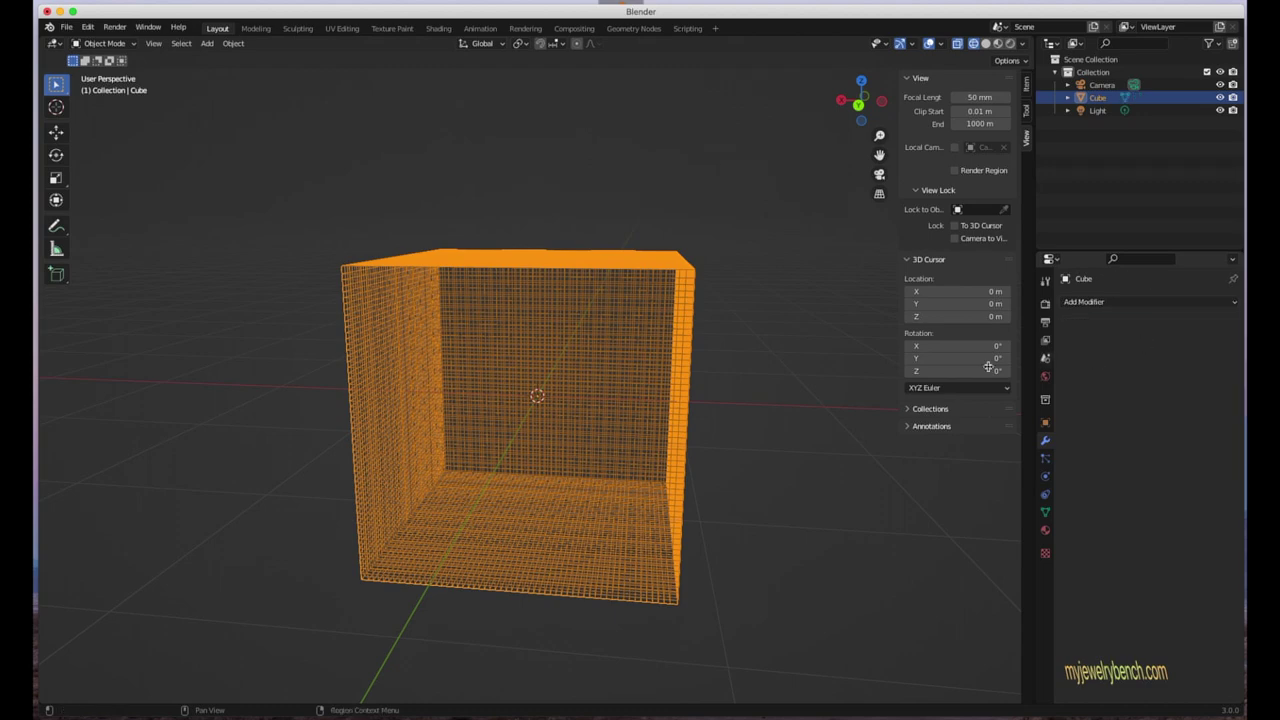
- Inspect the remeshed cube's dense vertices in Edit Mode with solid shading, and return to Object Mode
middle_drag(603, 372, 631, 376)
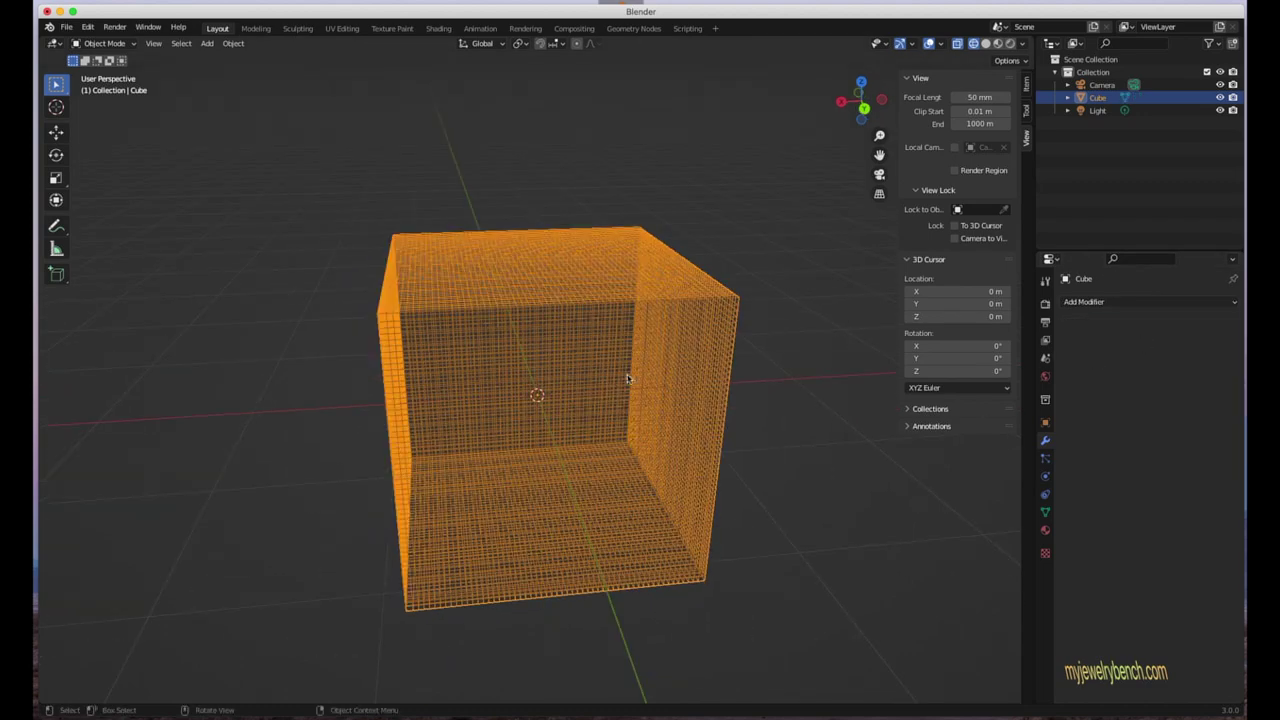
click(984, 45)
middle_drag(537, 293, 647, 297)
key(Tab)
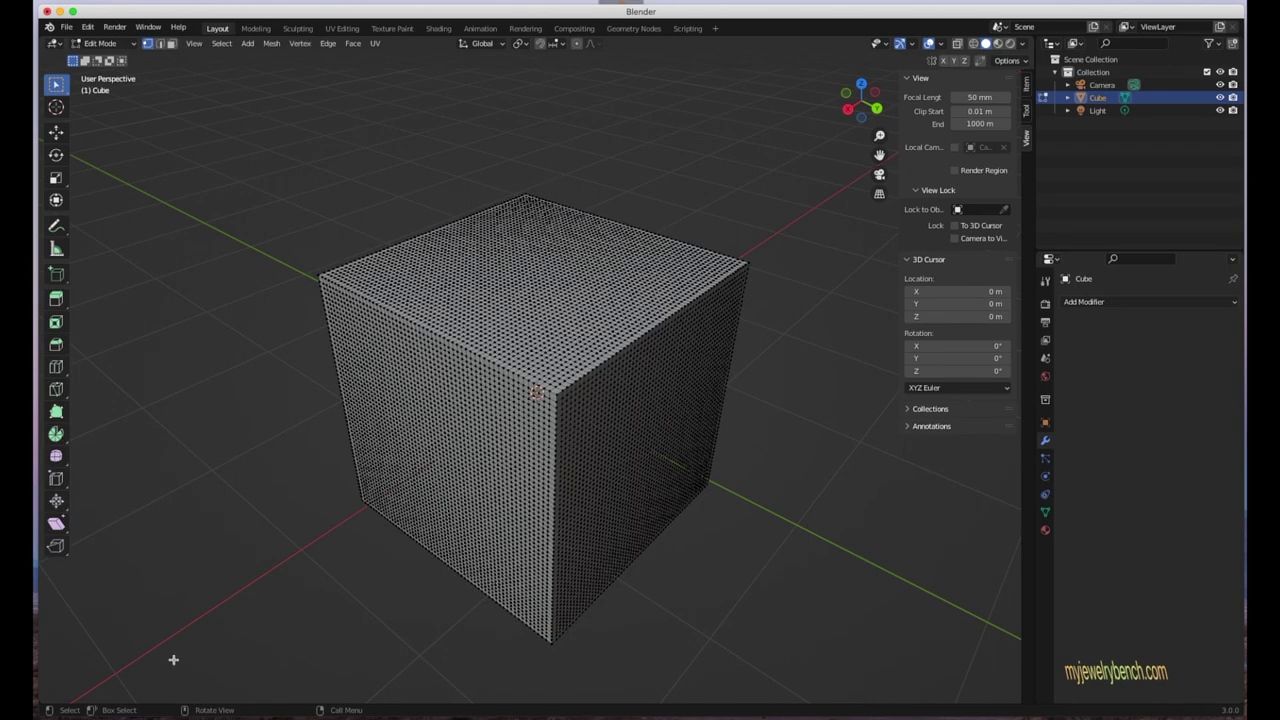
middle_drag(483, 340, 509, 323)
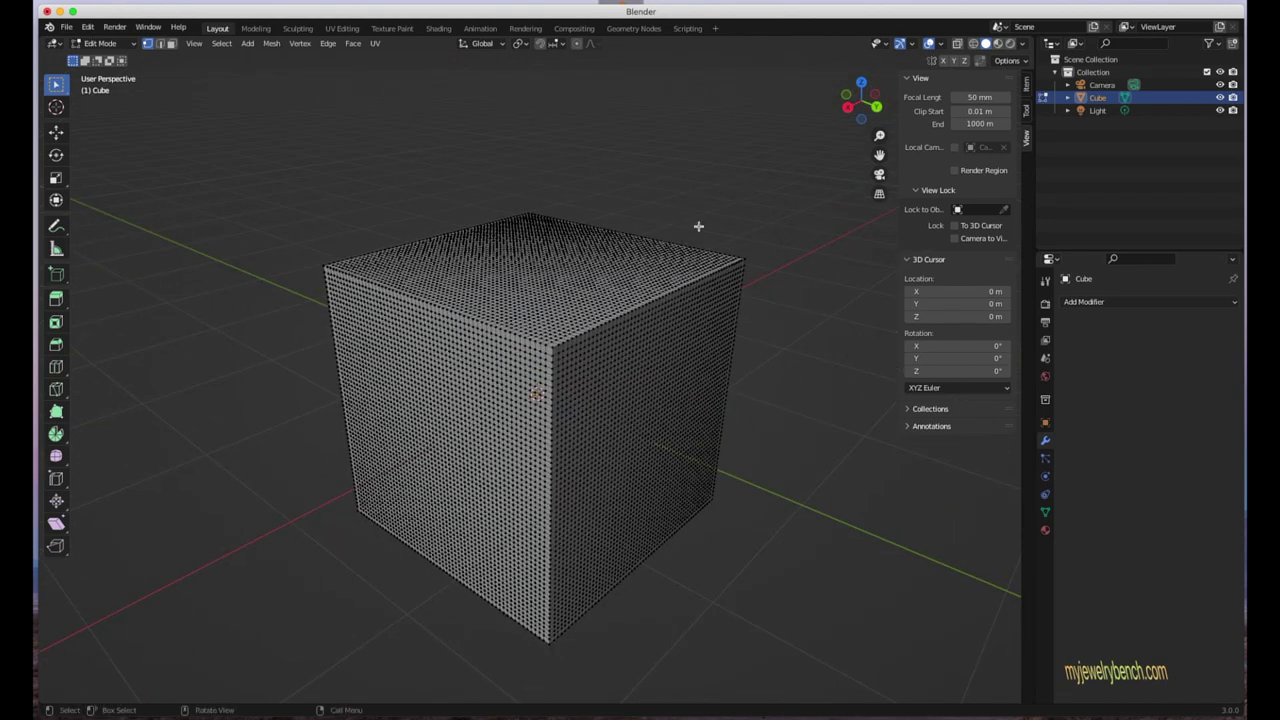
middle_drag(656, 309, 652, 410)
key(Tab)
- Review the cube's particle, physics, object constraint and object data properties one after another
click(1046, 463)
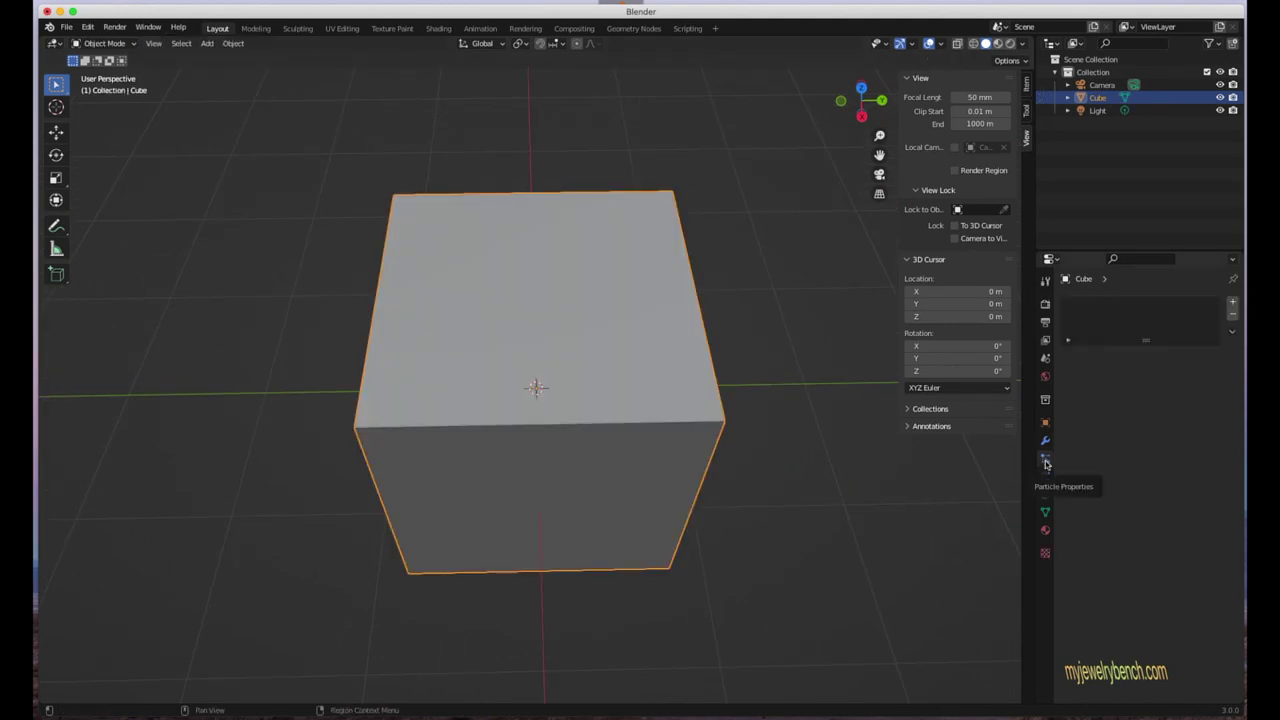
middle_drag(495, 285, 455, 240)
scroll(536, 312, down, 3)
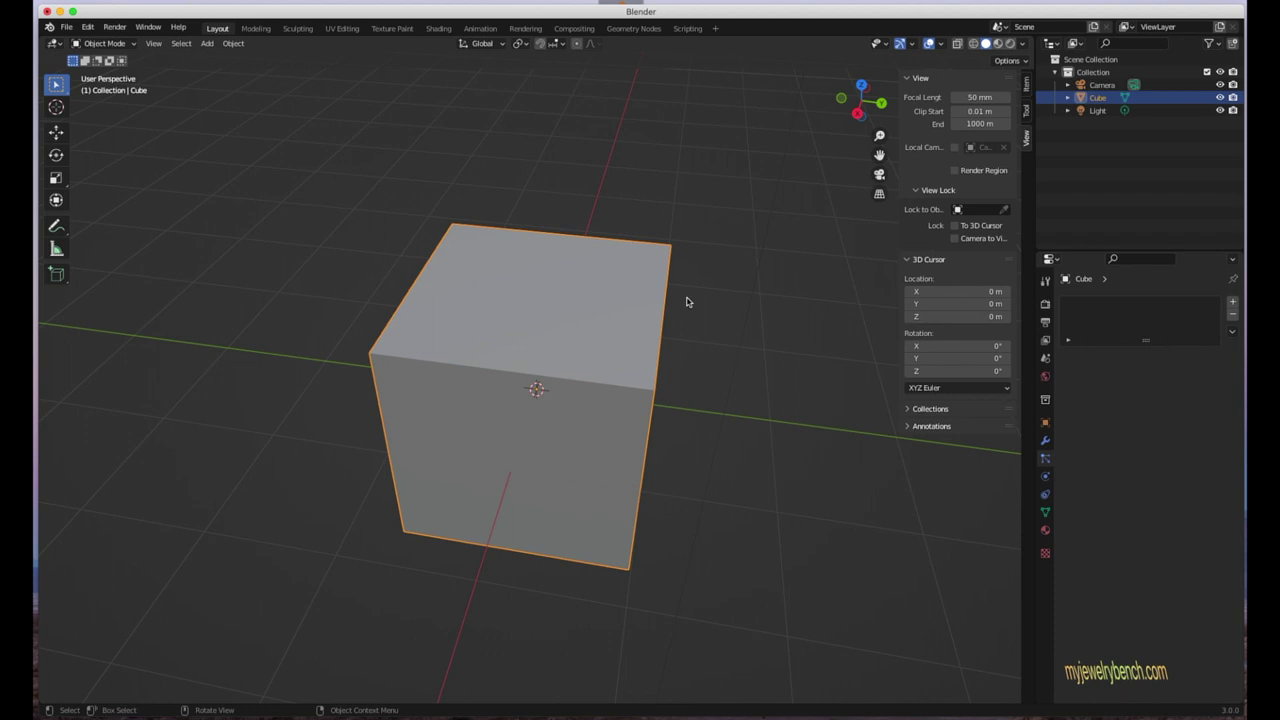
click(1046, 478)
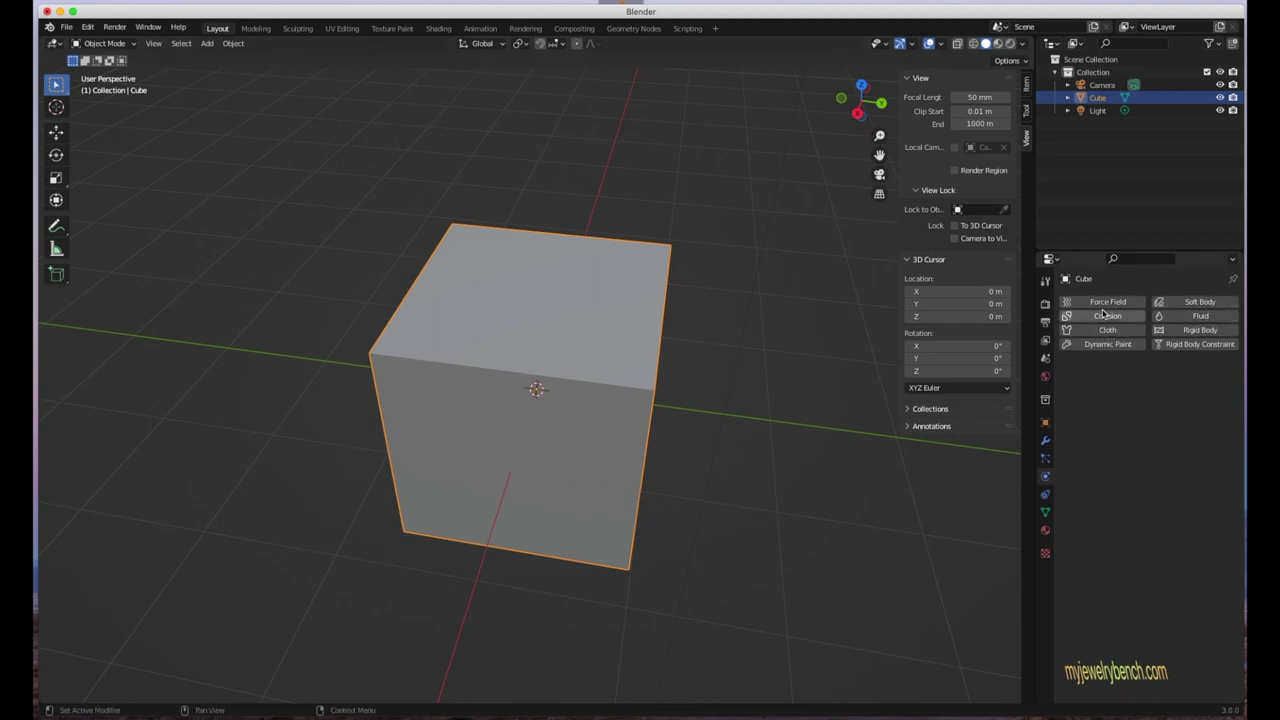
click(1045, 496)
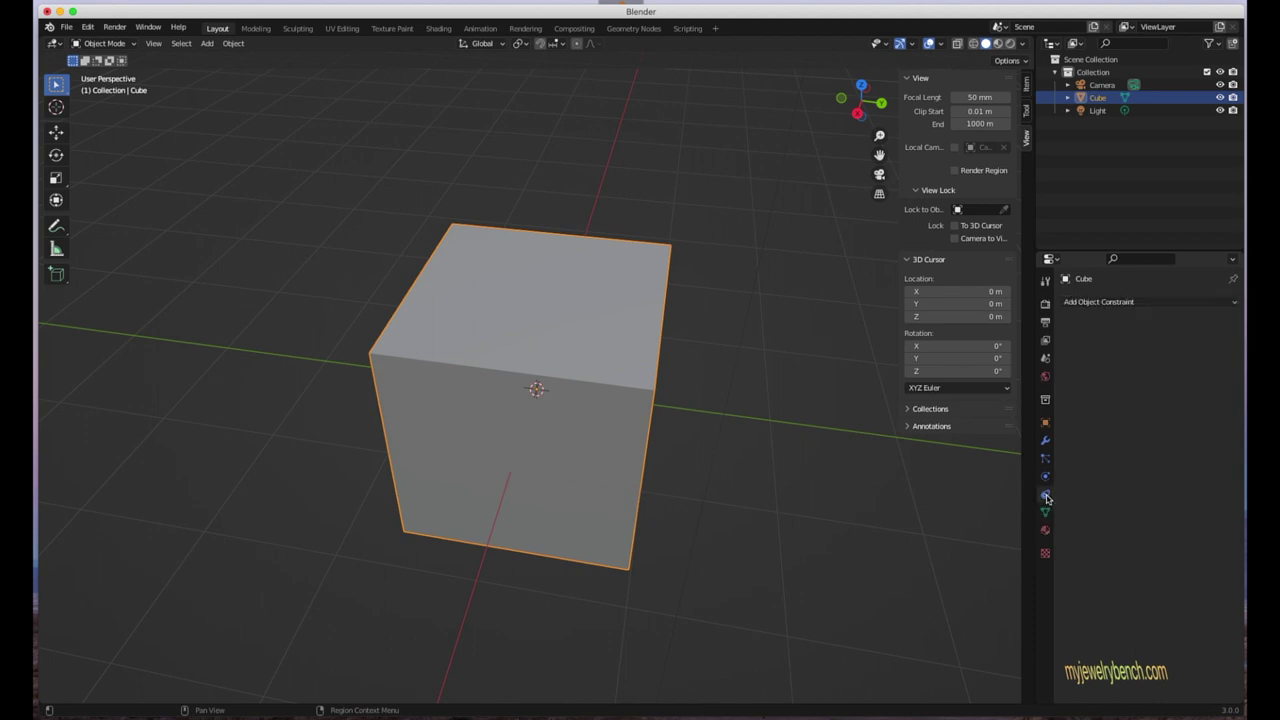
scroll(420, 323, down, 5)
middle_drag(426, 309, 468, 366)
scroll(465, 362, down, 4)
scroll(544, 354, up, 3)
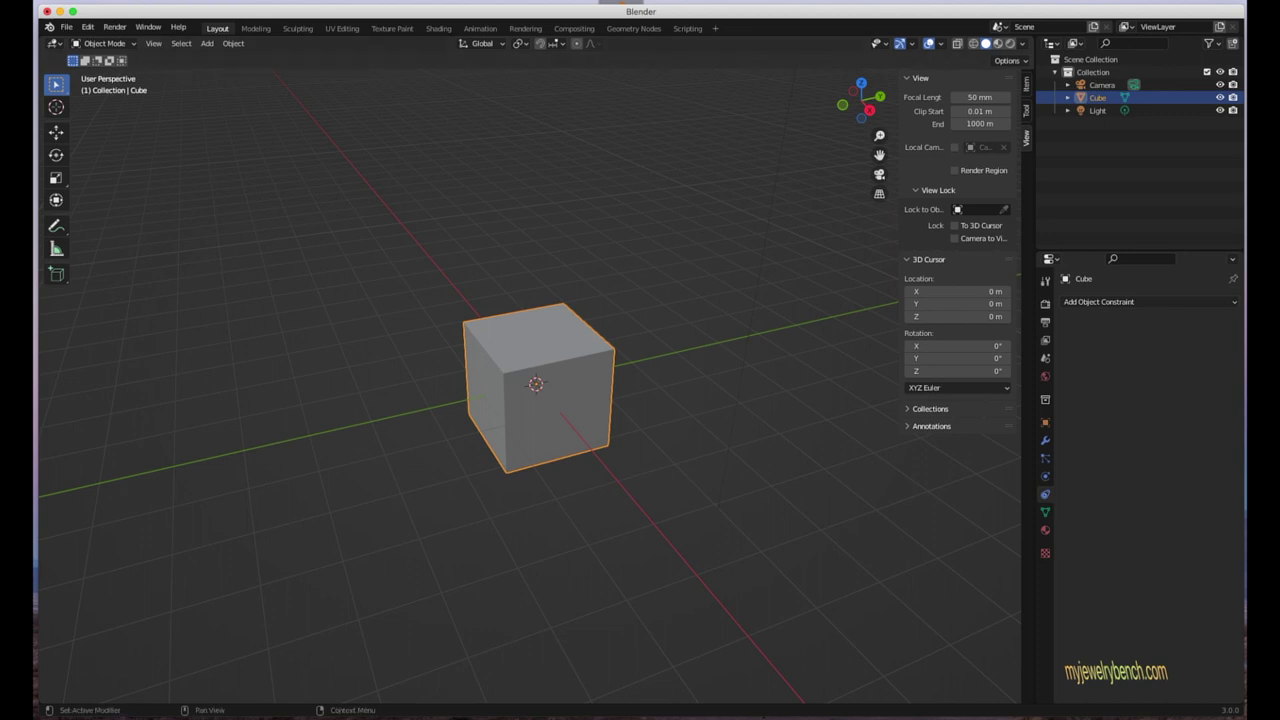
click(1046, 512)
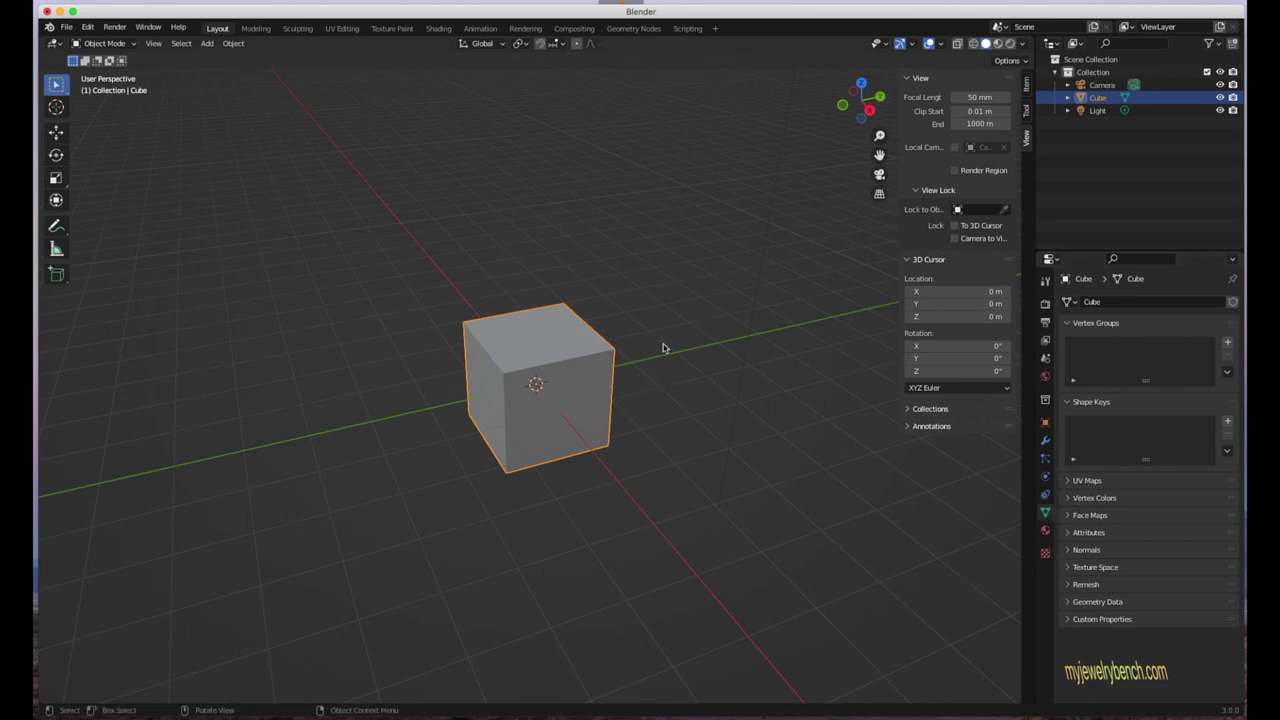
- Try a red and a blue base color on the cube's material, viewing it in material preview shading
click(1045, 532)
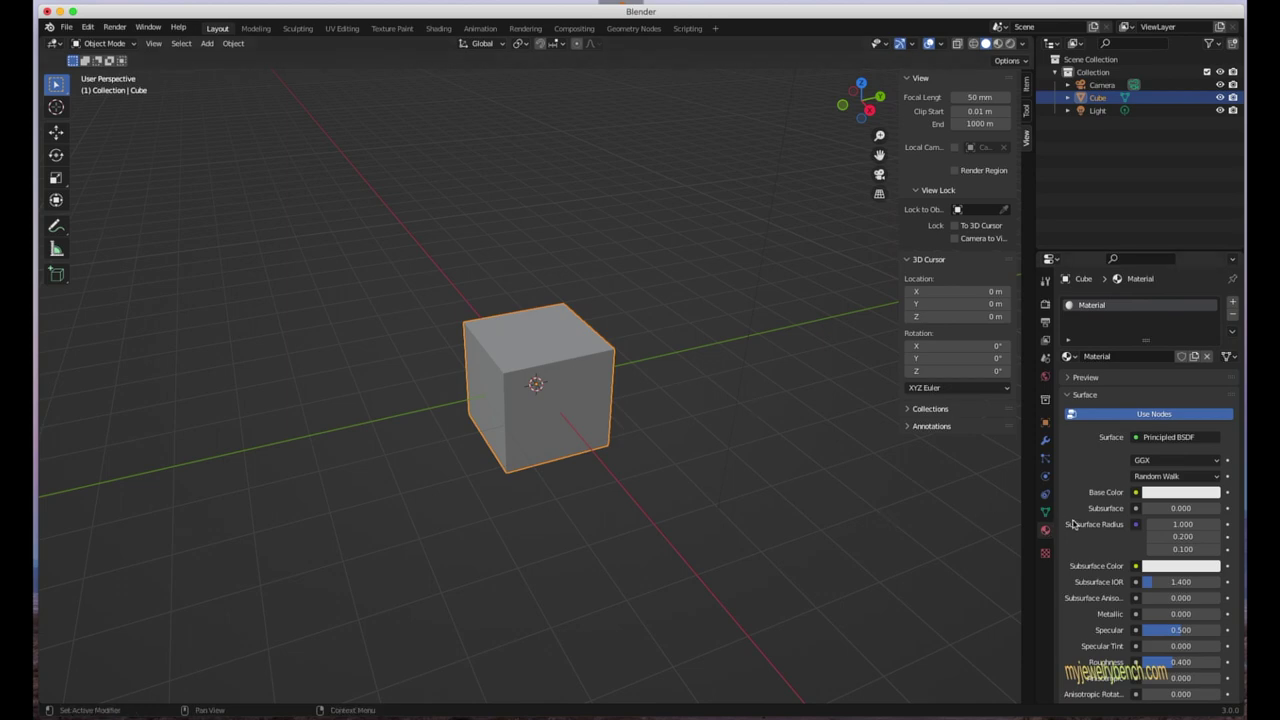
click(1167, 492)
click(1156, 397)
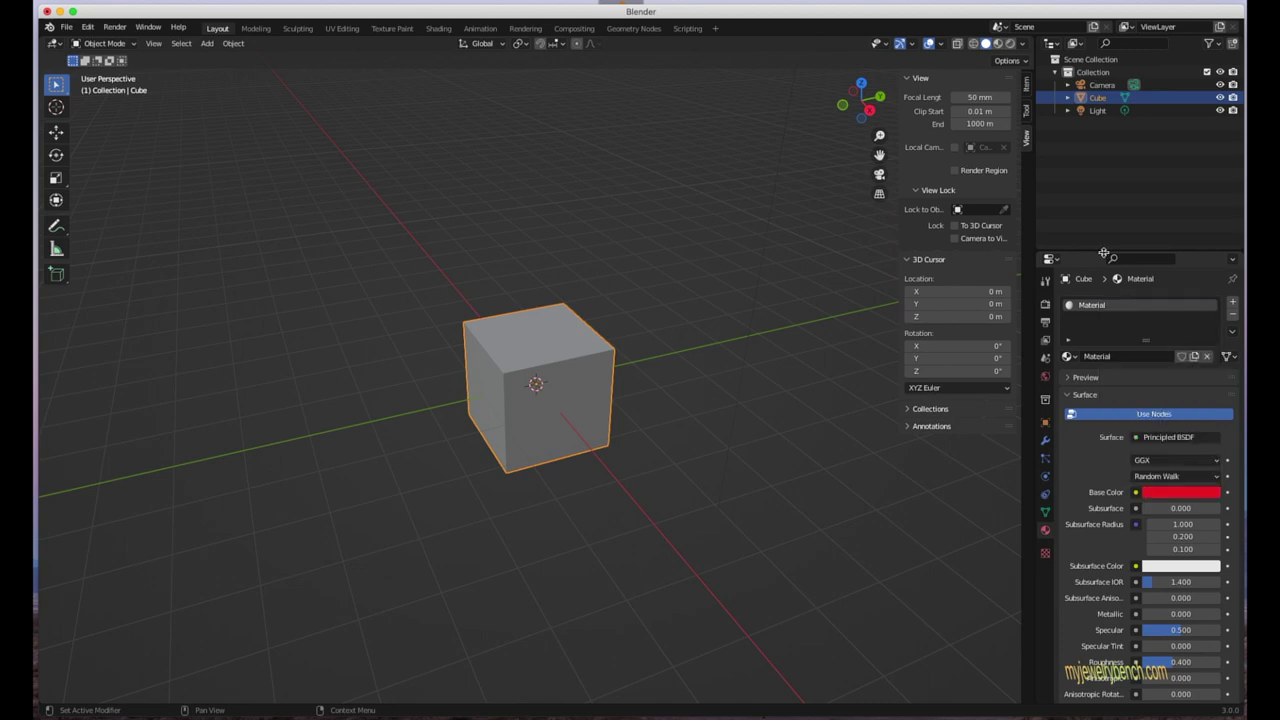
click(997, 43)
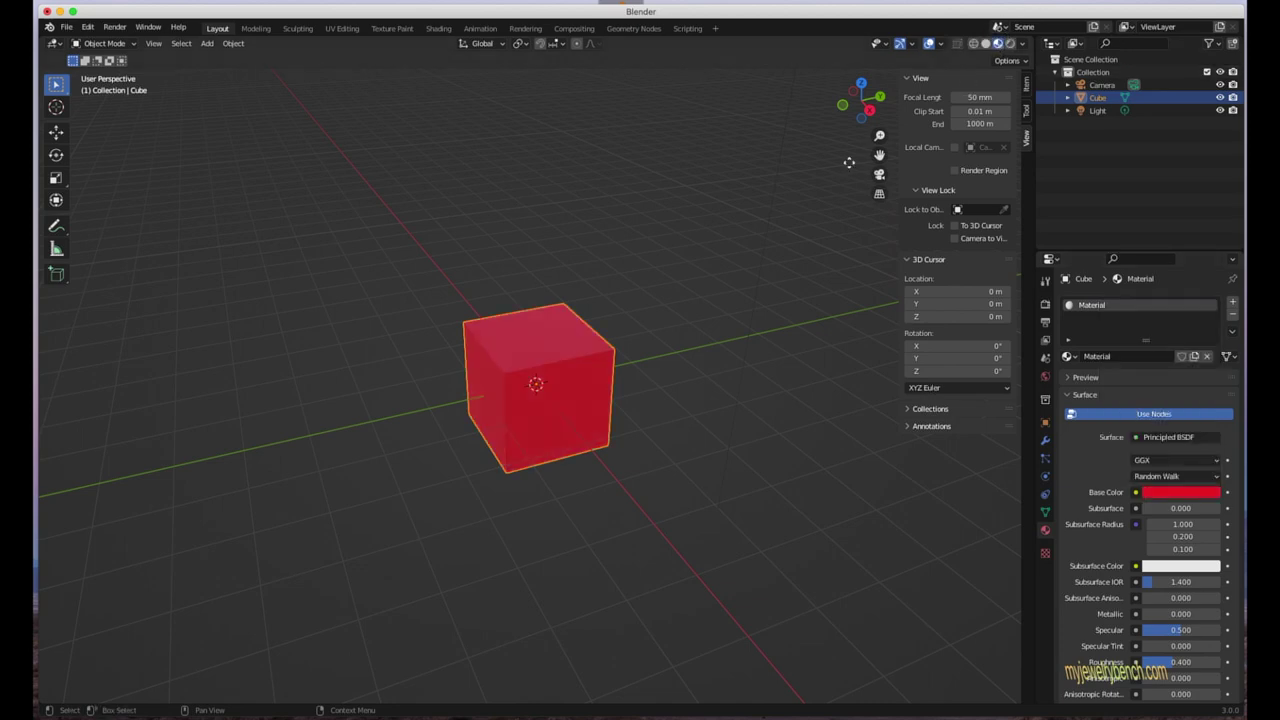
middle_drag(446, 434, 509, 423)
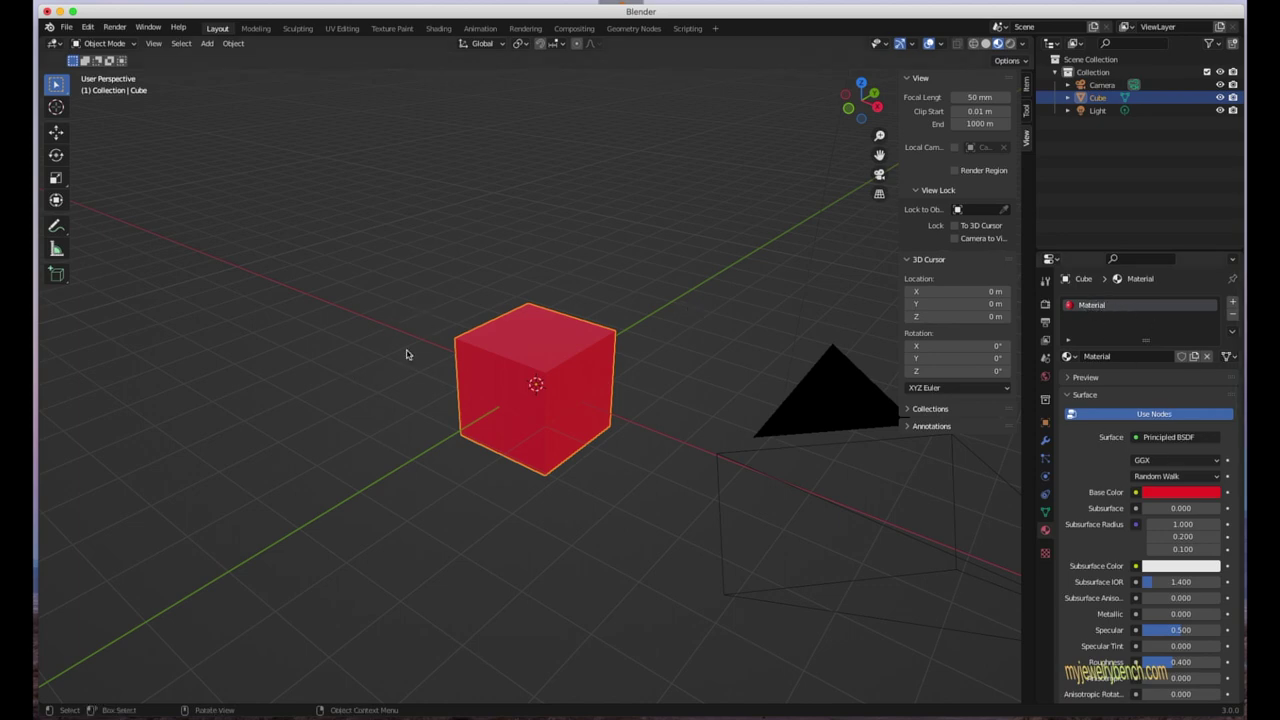
click(1169, 494)
drag(1174, 345, 1184, 332)
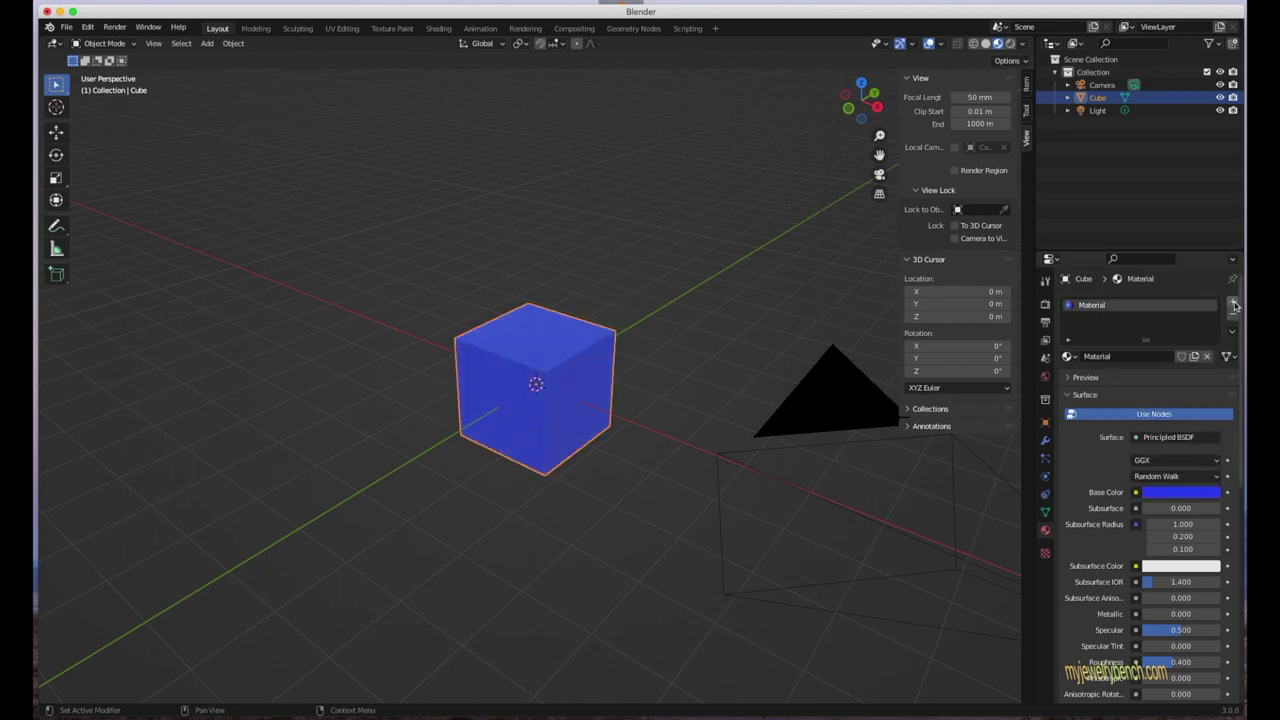
- Replace the cube's blue material with a new yellow material that does not use nodes, and expand its preview
click(1233, 302)
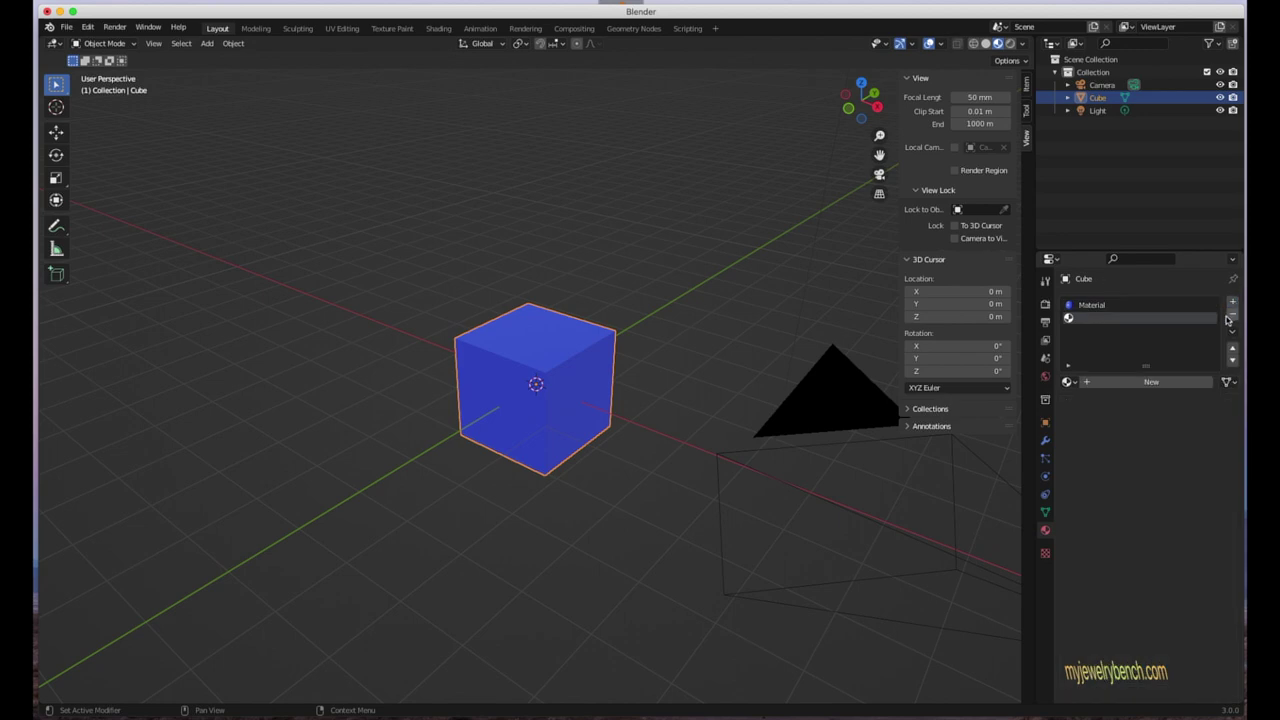
click(1129, 382)
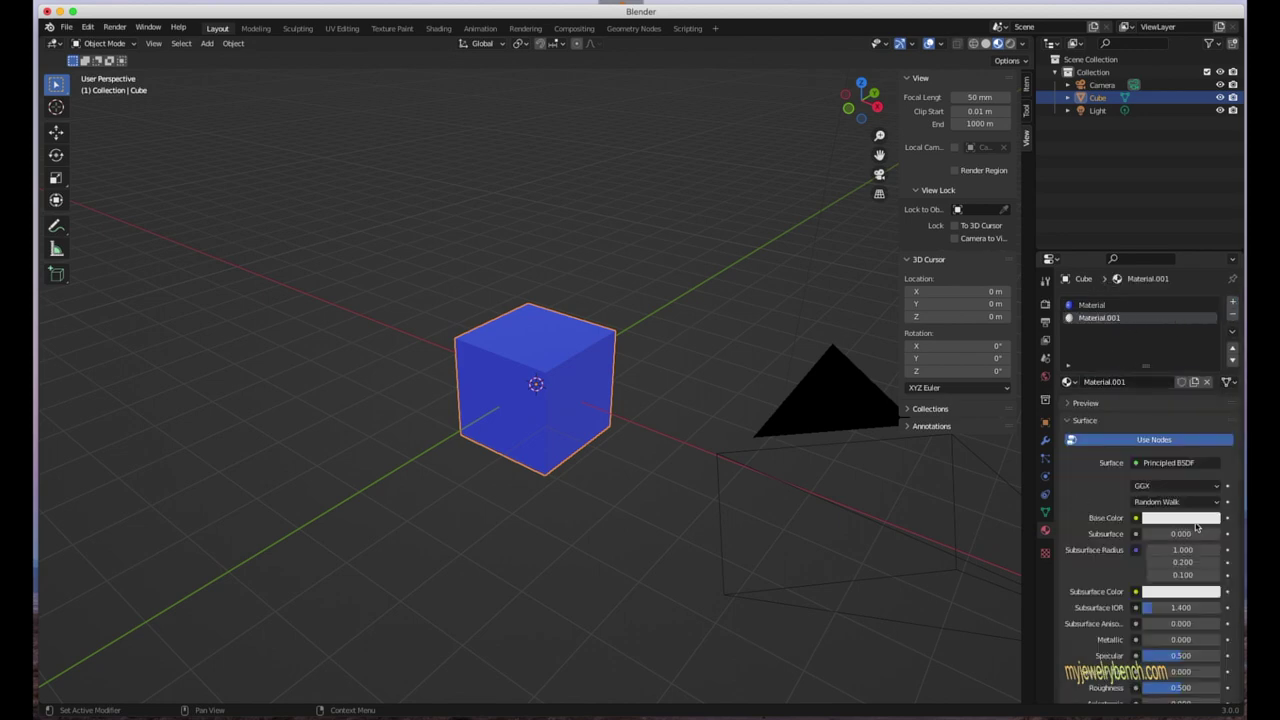
click(1197, 519)
click(1110, 399)
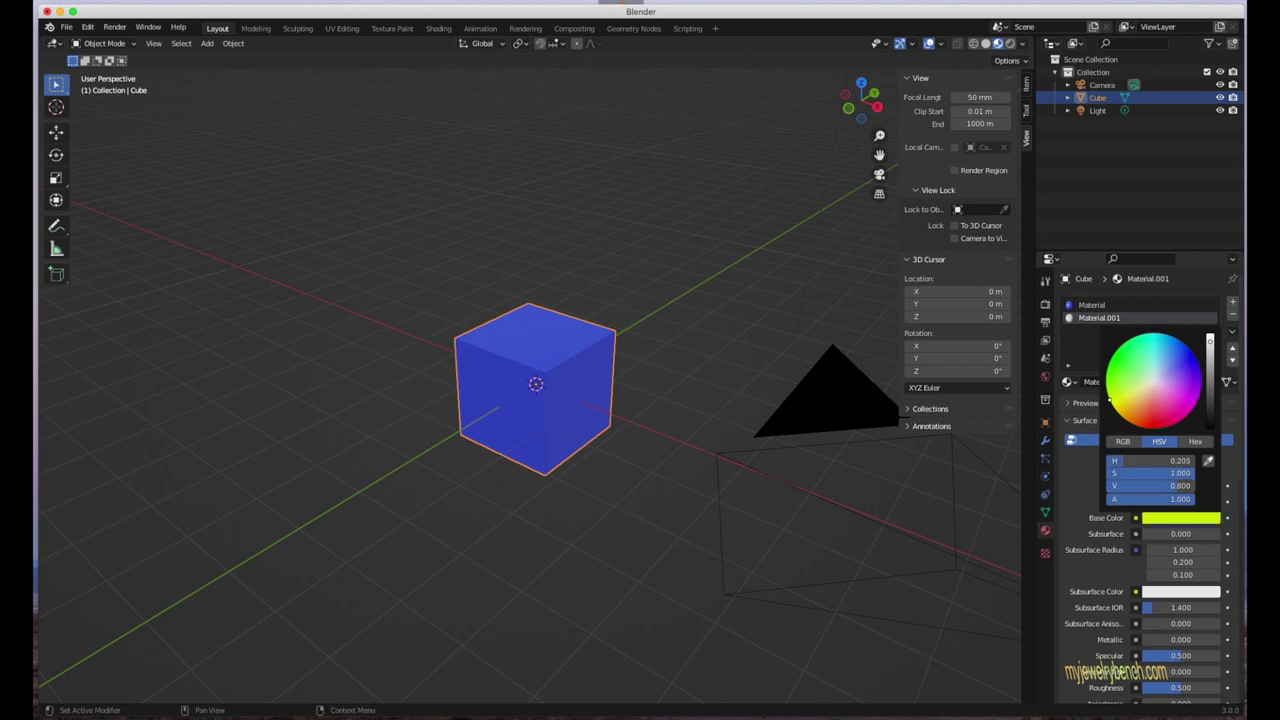
click(1137, 405)
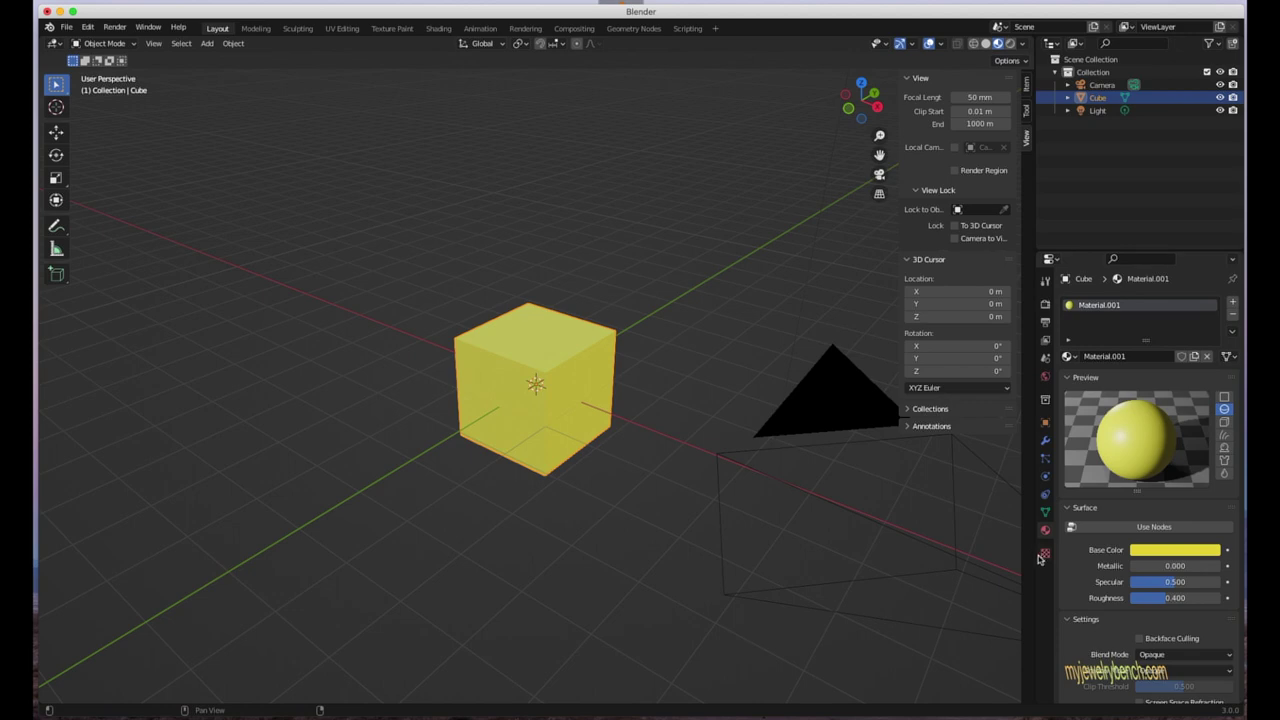
- Open the texture properties to review the brush texture options
click(1045, 556)
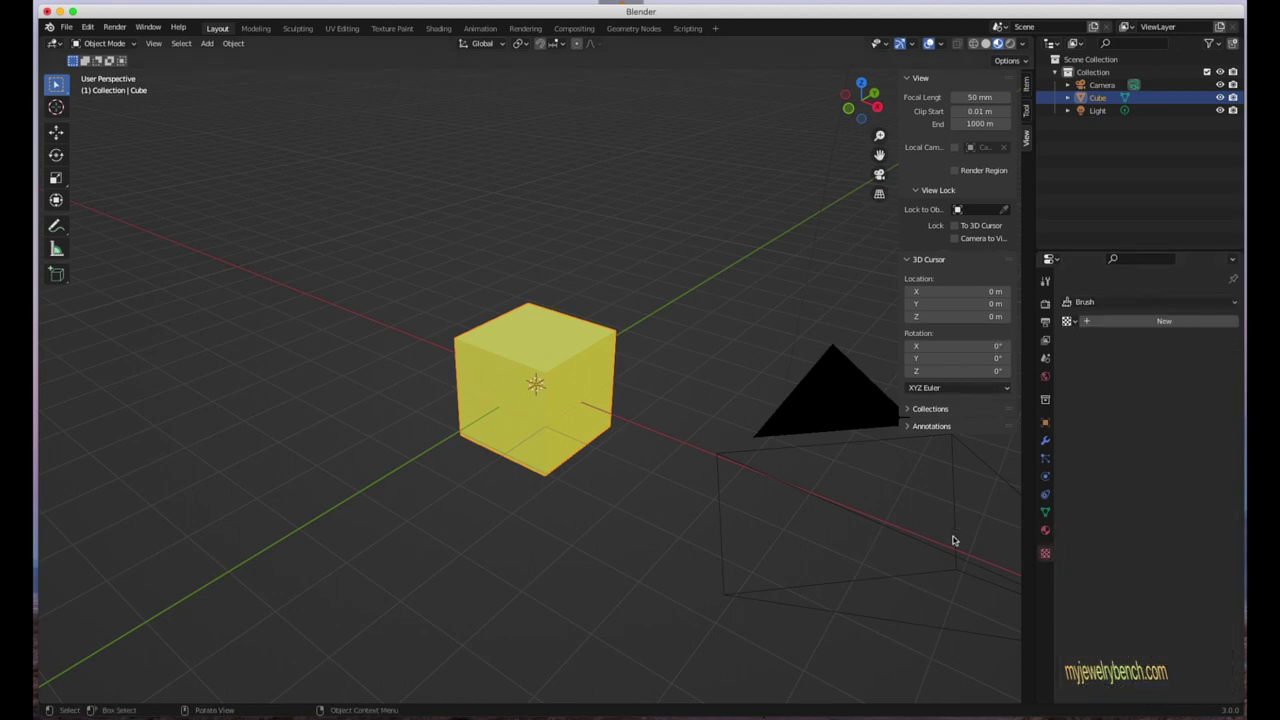
middle_drag(462, 386, 560, 353)
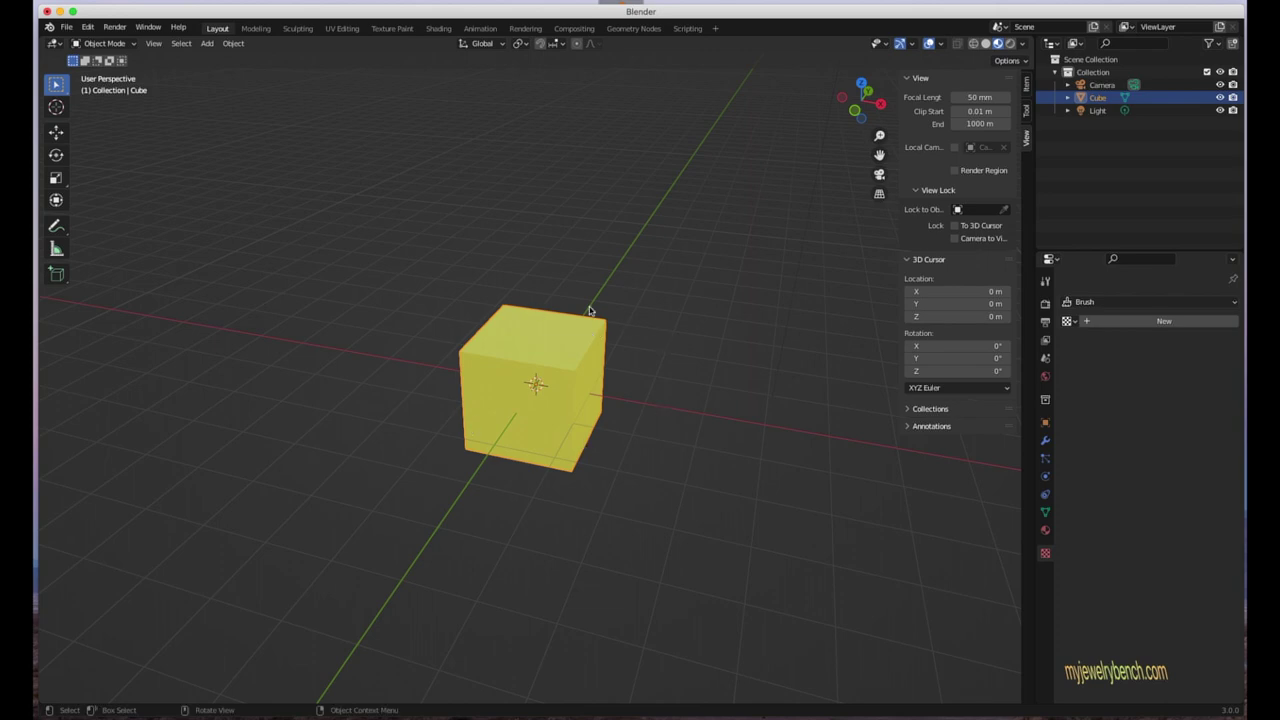
middle_drag(377, 386, 622, 333)
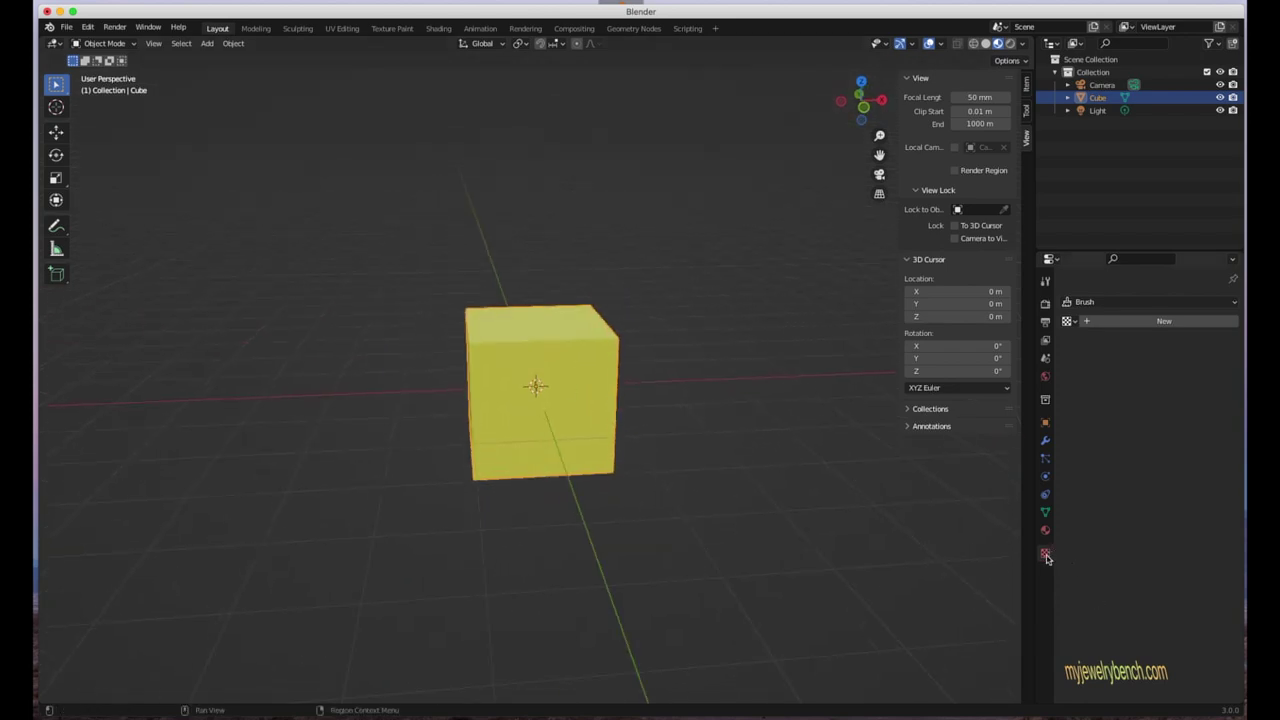
- Create a new brush texture and keep its type as Image or Movie
click(1142, 321)
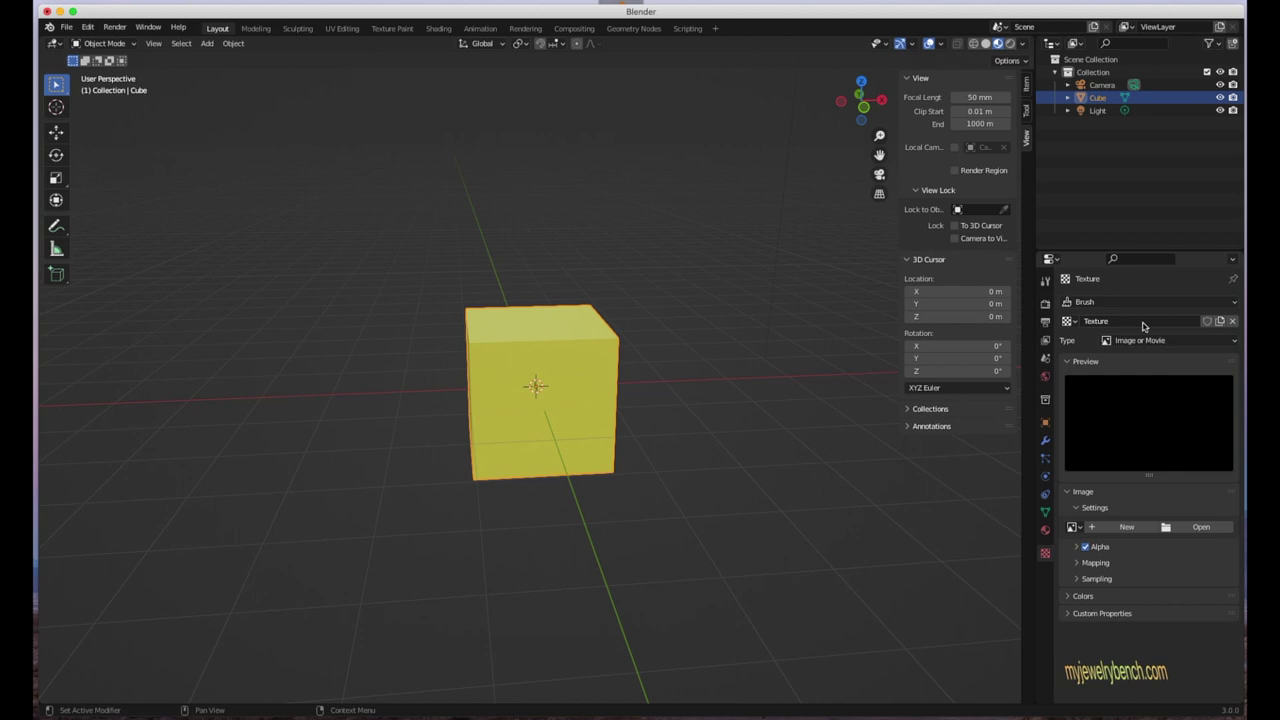
click(1151, 343)
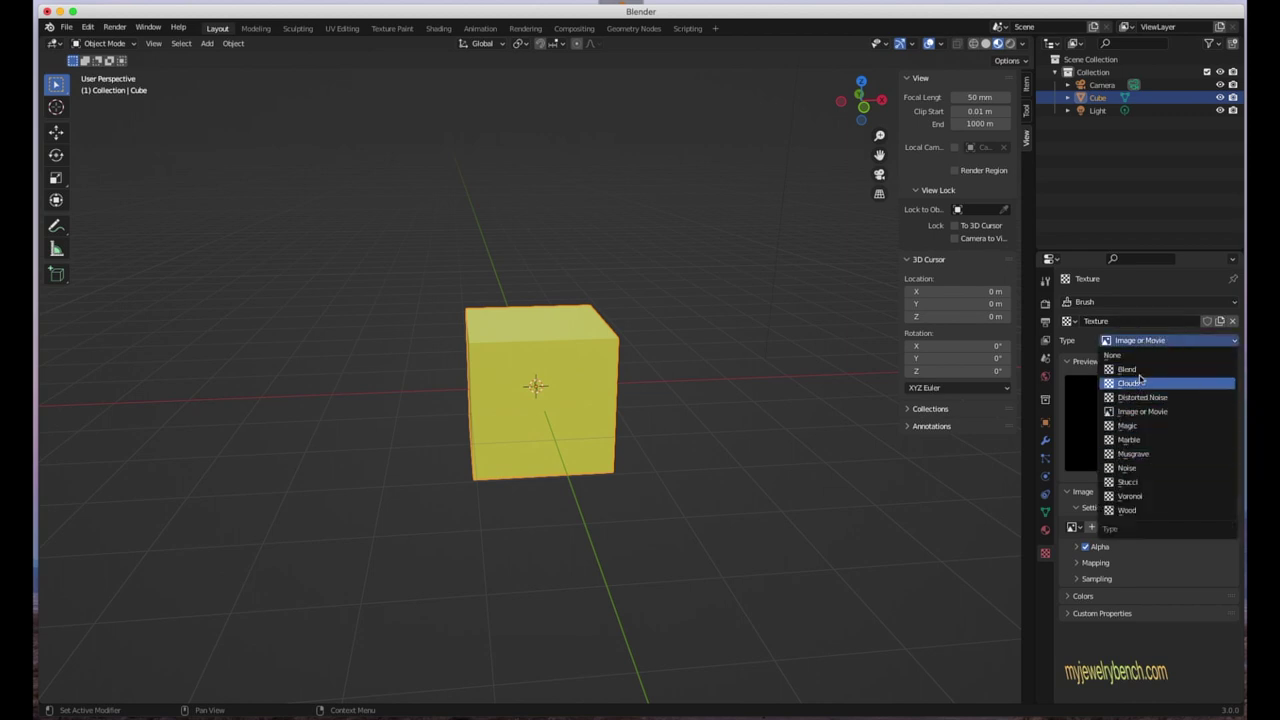
click(1149, 414)
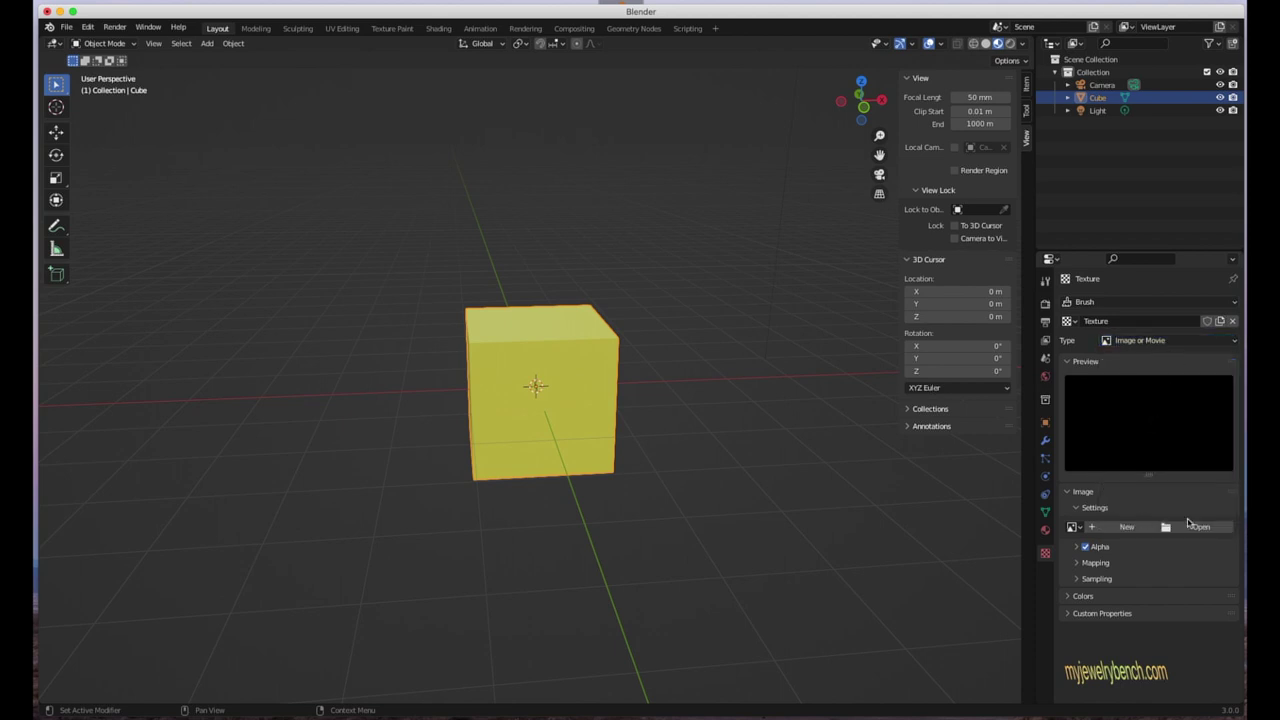
- Load cork.jpeg from the textures folder on the Working Projects volume as the texture's image, browsing the files as thumbnails
click(1200, 528)
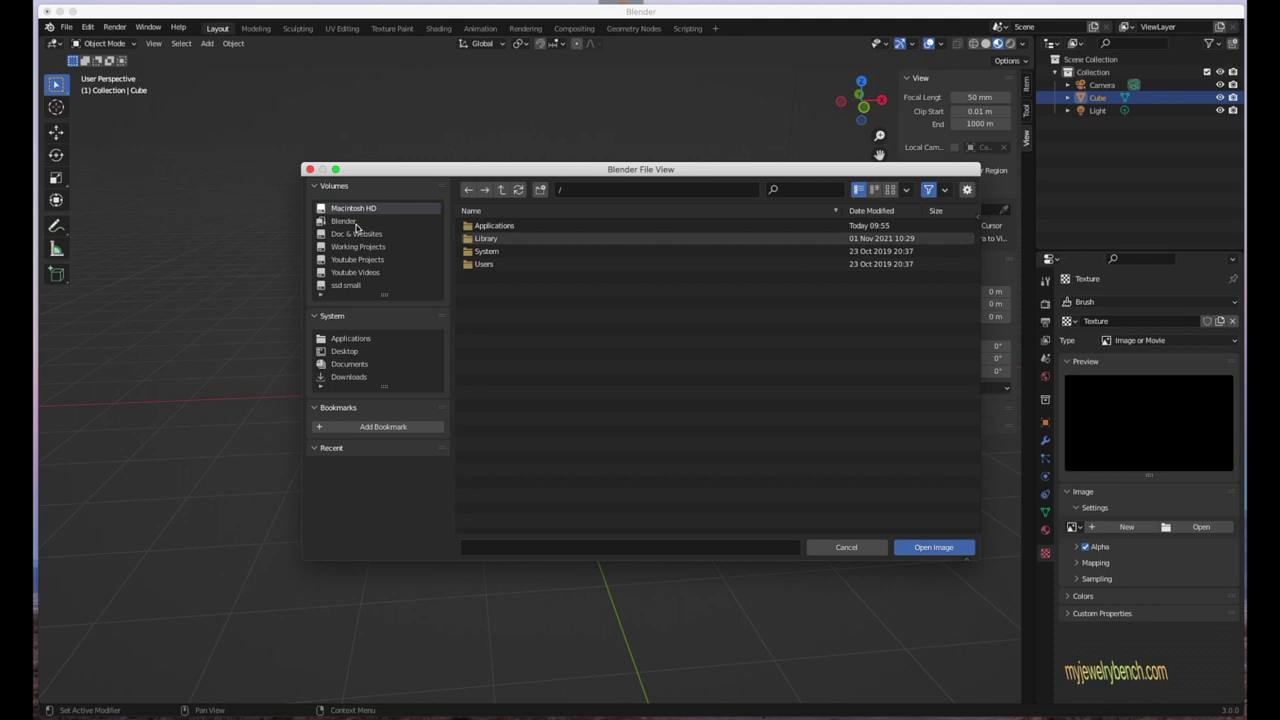
click(352, 286)
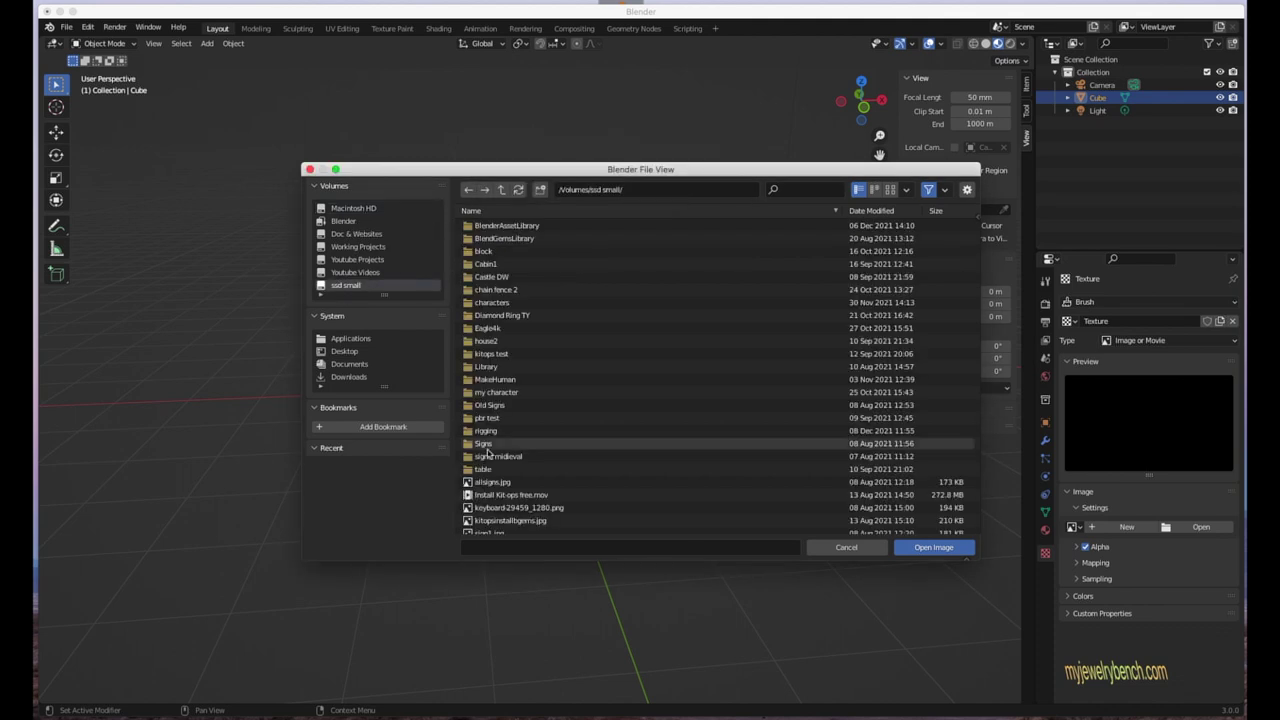
click(358, 246)
double_click(520, 498)
click(890, 189)
scroll(712, 352, down, 1)
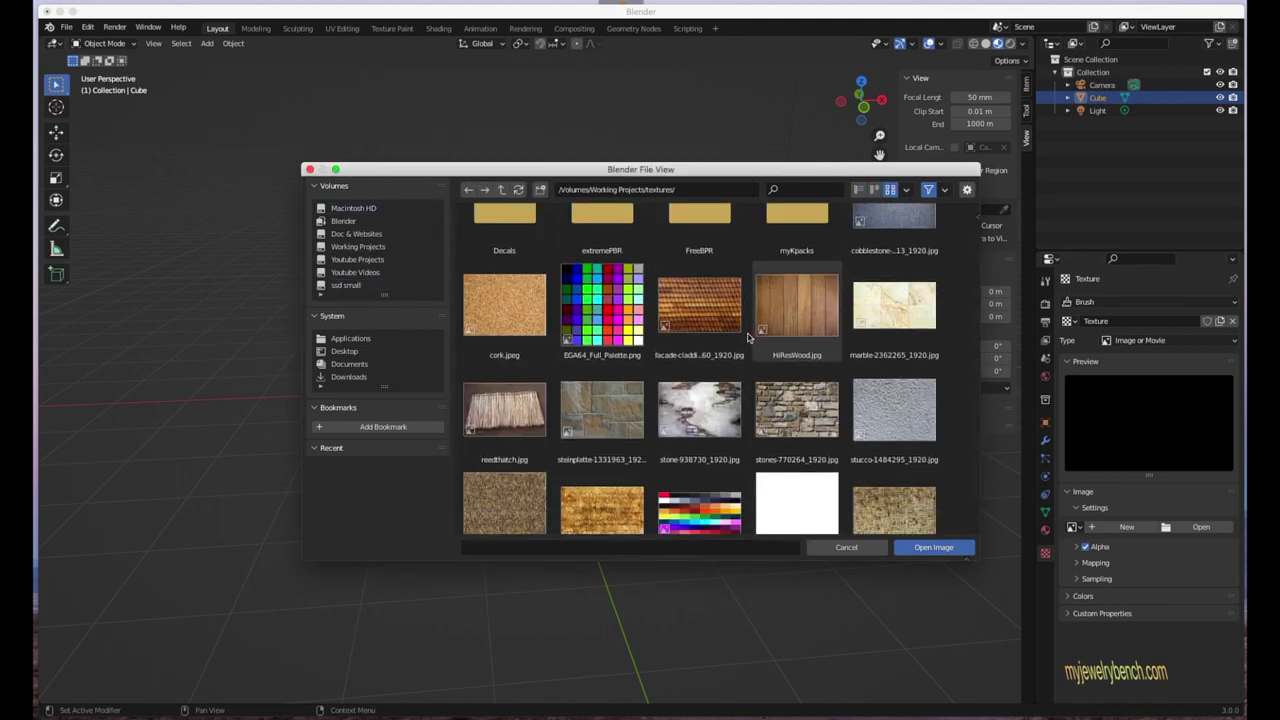
click(509, 310)
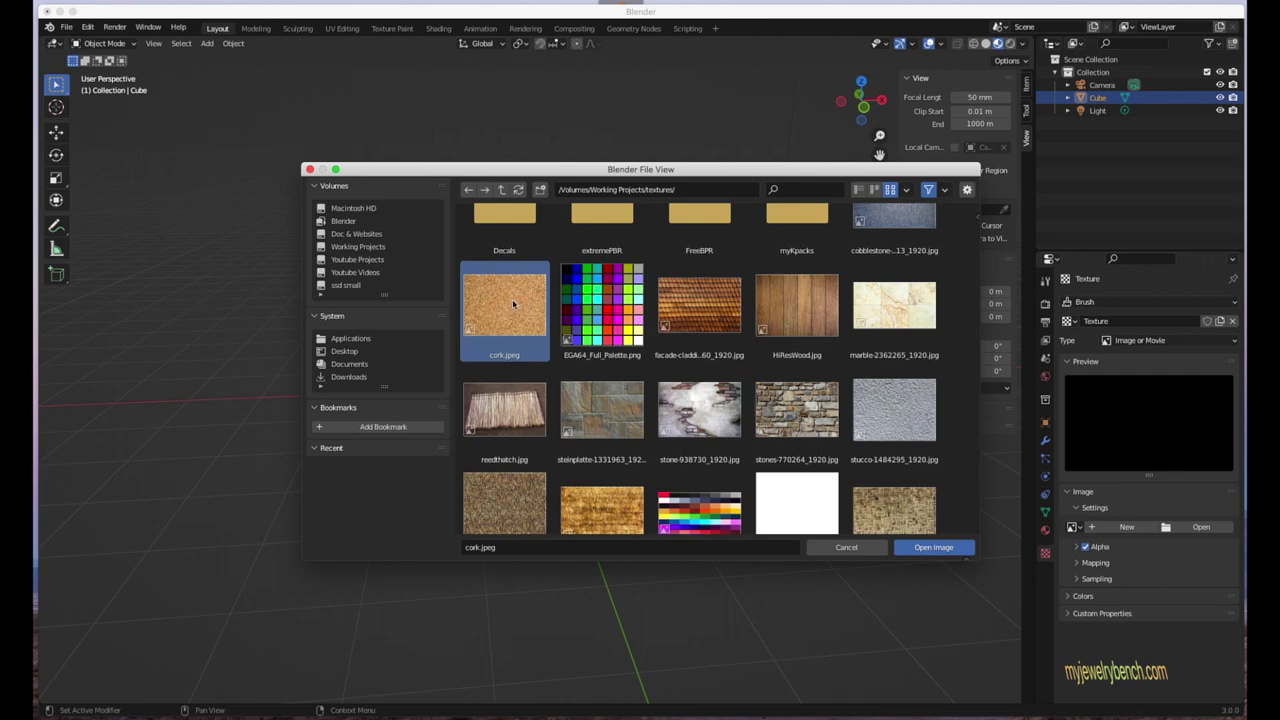
double_click(503, 315)
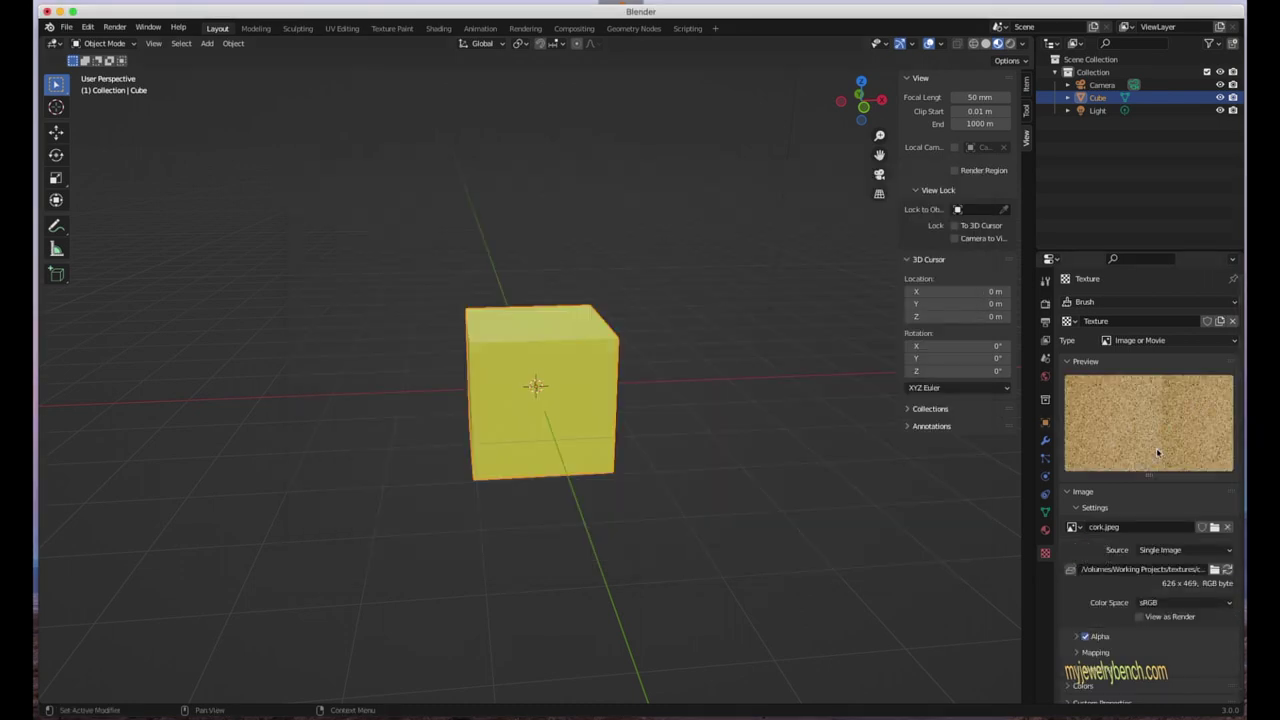